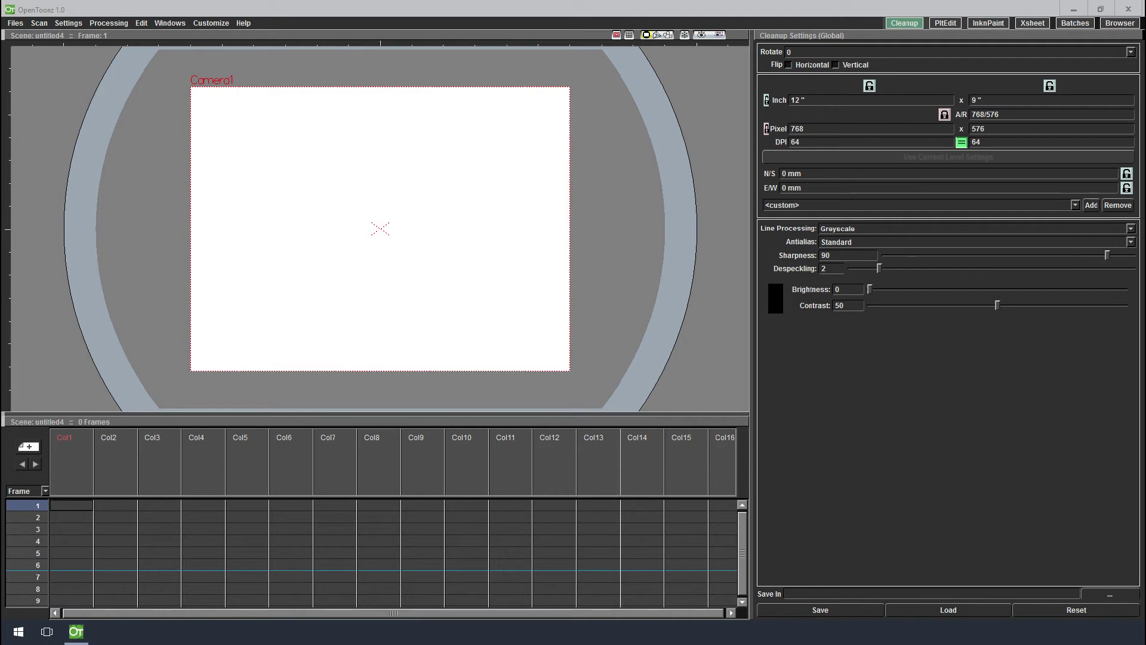
Show the drawing toolbar above the viewer and draw a thick black Brush scribble on frame 1
{"action": "left_click", "coordinate": [550, 307]}
{"action": "mouse_move", "coordinate": [499, 261]}
{"action": "left_mouse_down"}
{"action": "mouse_move", "coordinate": [488, 250]}
{"action": "mouse_move", "coordinate": [480, 264]}
{"action": "mouse_move", "coordinate": [489, 274]}
{"action": "mouse_move", "coordinate": [502, 256]}
{"action": "left_mouse_up"}
{"action": "left_click_drag", "start_coordinate": [392, 230], "coordinate": [395, 245]}
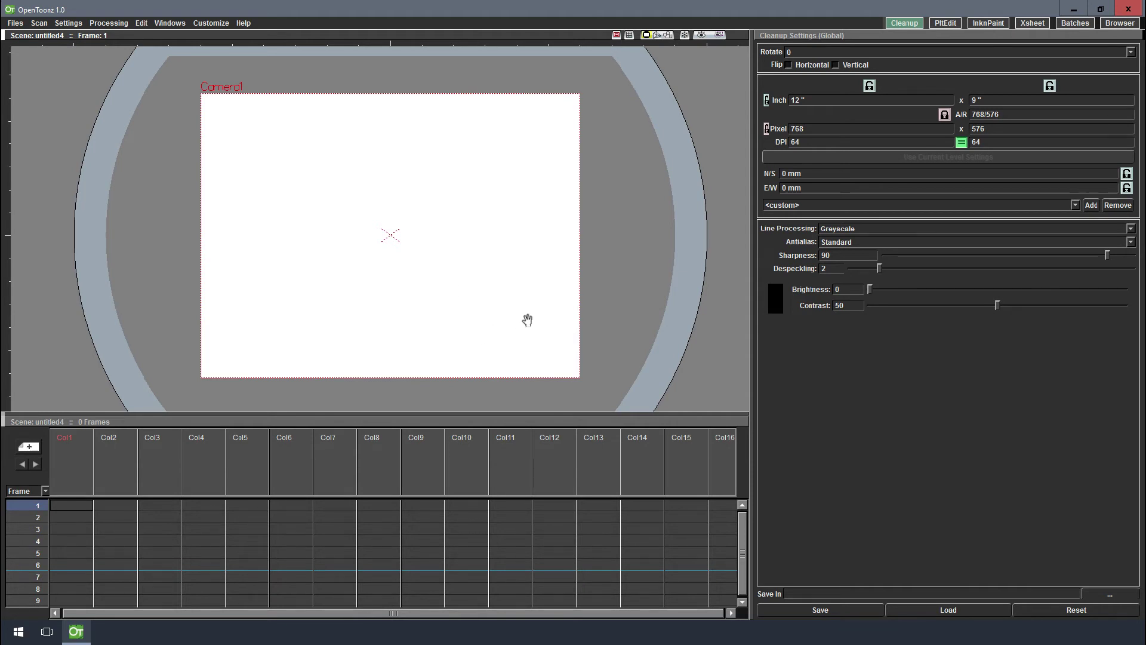
{"action": "right_click", "coordinate": [492, 217]}
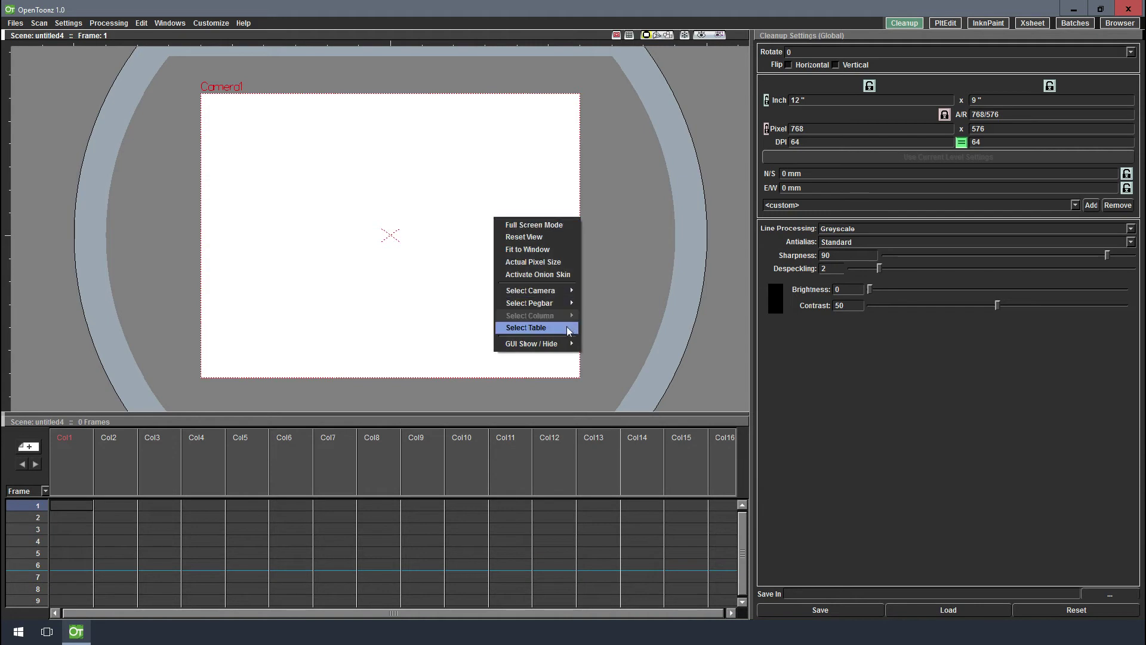
{"action": "mouse_move", "coordinate": [564, 343]}
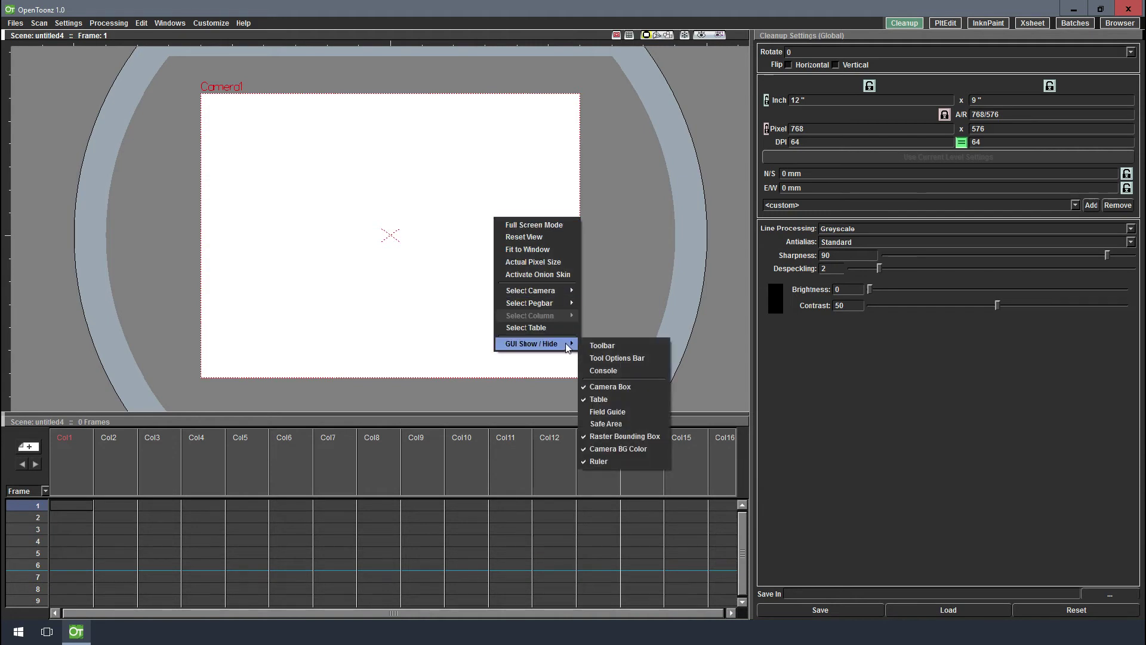
{"action": "left_click", "coordinate": [609, 345]}
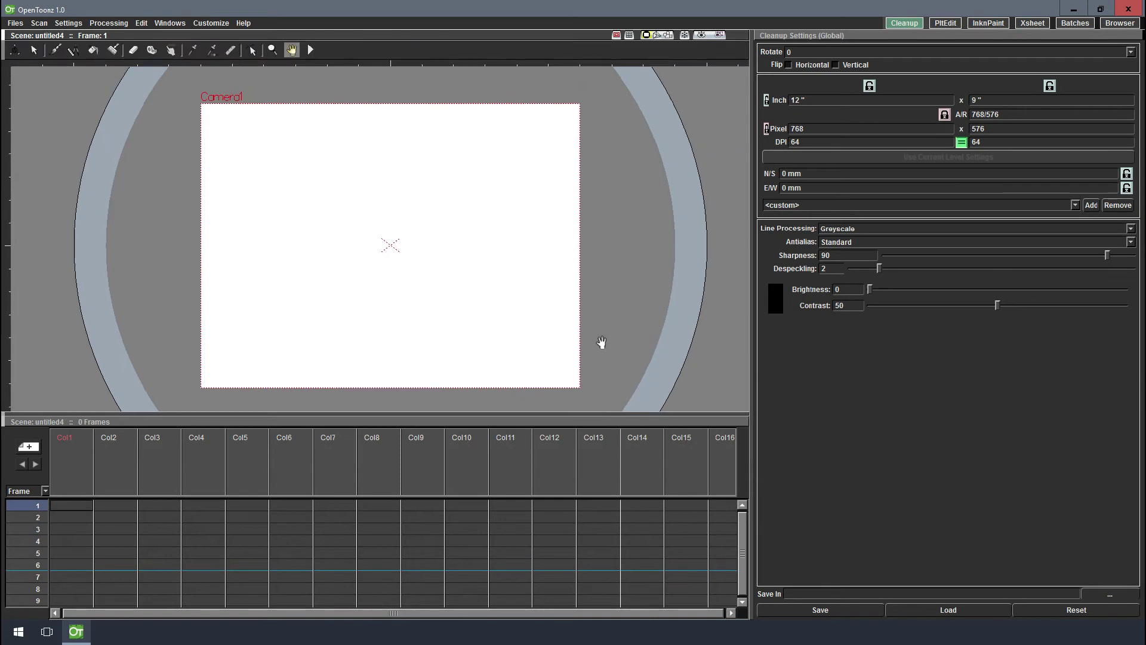
{"action": "left_click", "coordinate": [59, 52]}
{"action": "mouse_move", "coordinate": [326, 176]}
{"action": "left_mouse_down"}
{"action": "mouse_move", "coordinate": [307, 248]}
{"action": "mouse_move", "coordinate": [395, 241]}
{"action": "mouse_move", "coordinate": [478, 180]}
{"action": "mouse_move", "coordinate": [527, 229]}
{"action": "mouse_move", "coordinate": [281, 184]}
{"action": "mouse_move", "coordinate": [320, 340]}
{"action": "mouse_move", "coordinate": [429, 320]}
{"action": "left_mouse_up"}
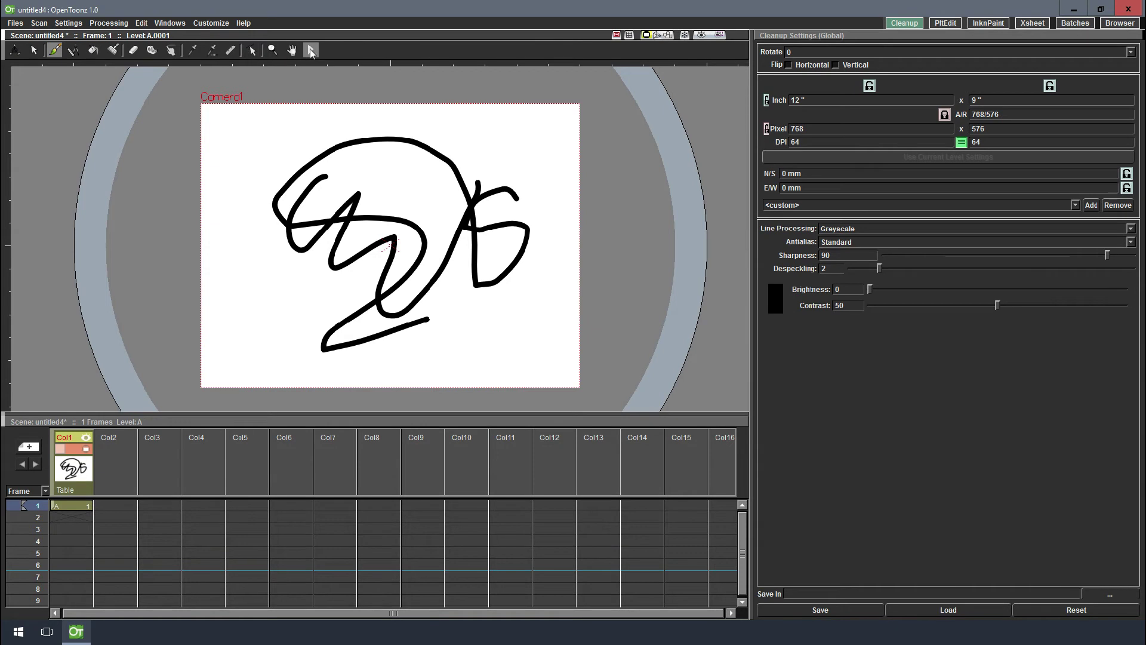
Expand the tool set and show the Tool Options Bar above the viewer
{"action": "left_click", "coordinate": [310, 49]}
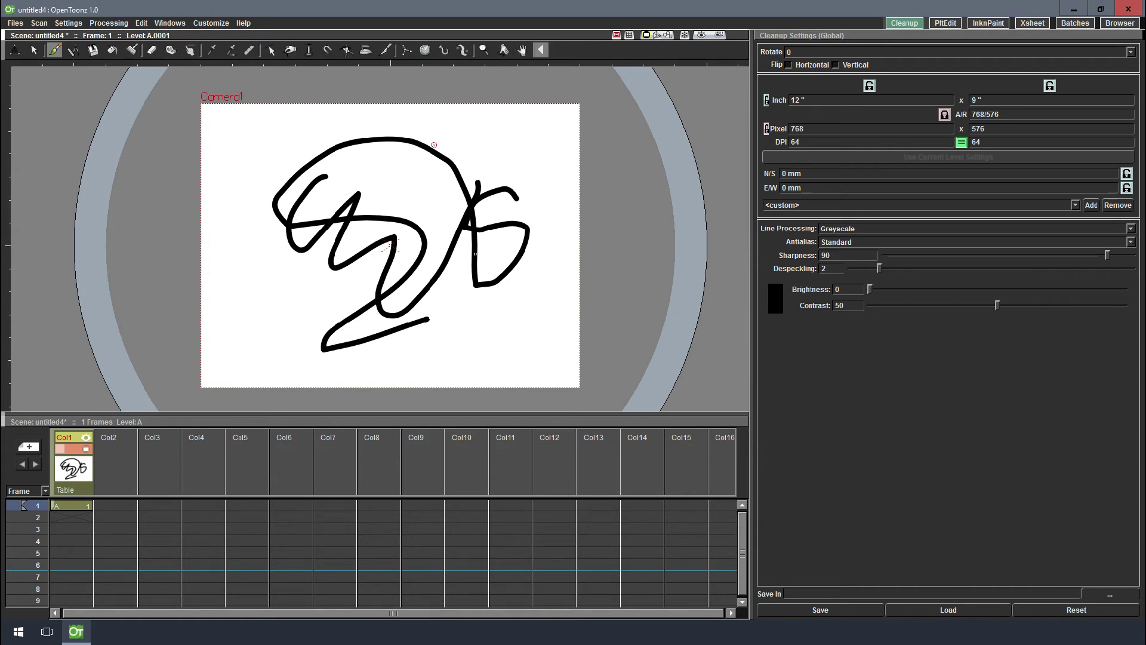
{"action": "right_click", "coordinate": [453, 305]}
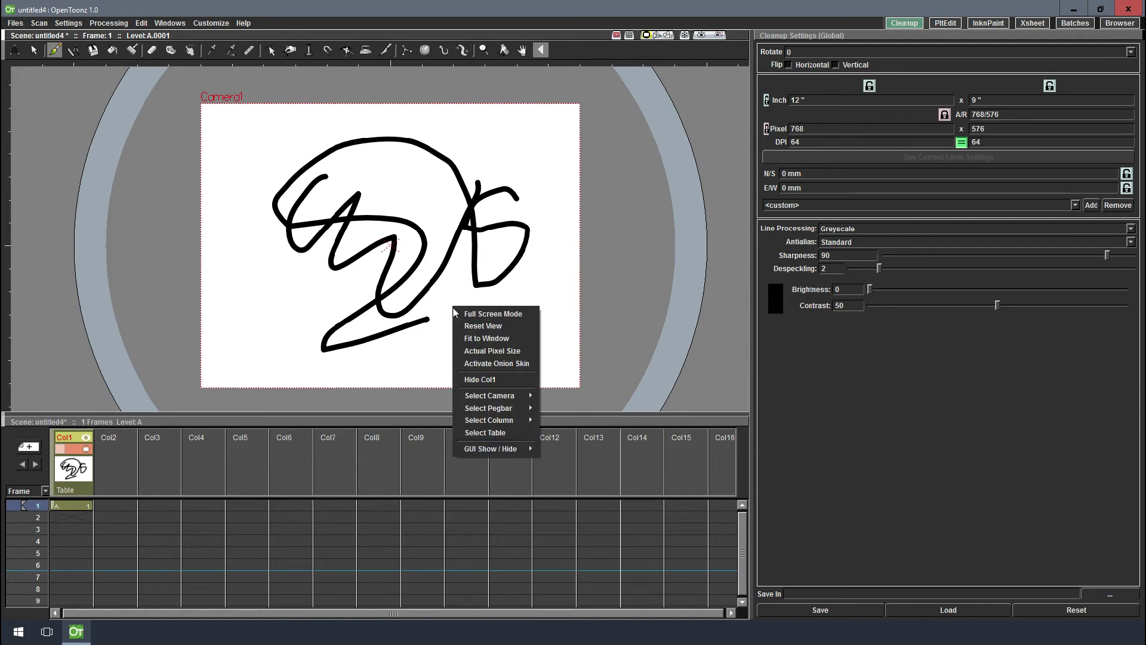
{"action": "mouse_move", "coordinate": [524, 450]}
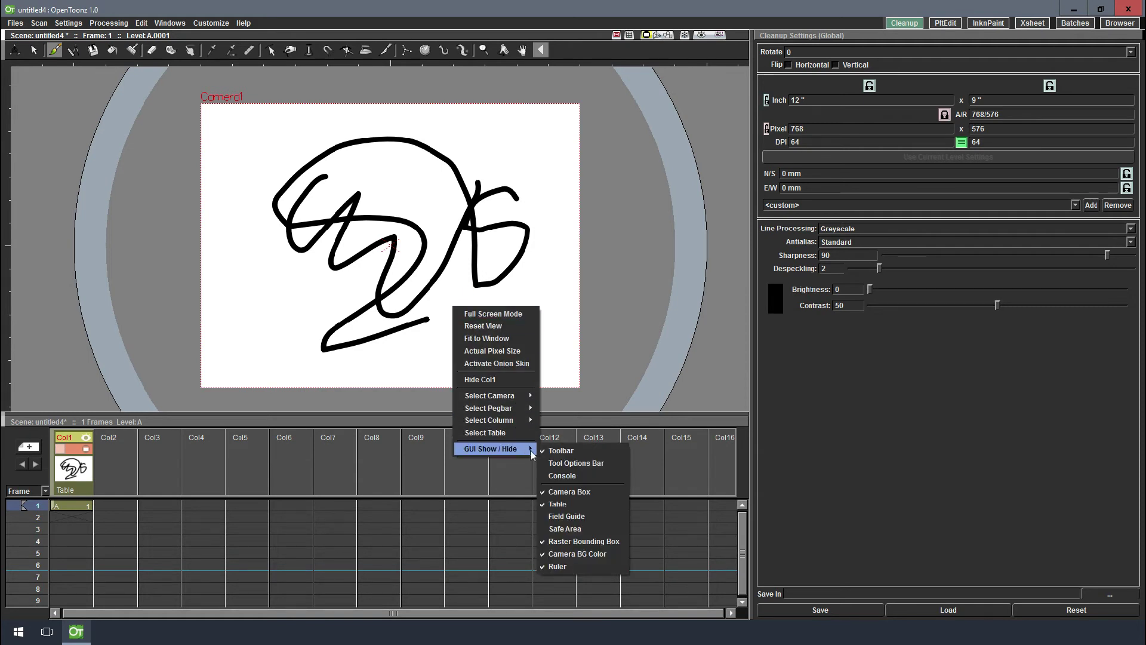
{"action": "left_click", "coordinate": [582, 464]}
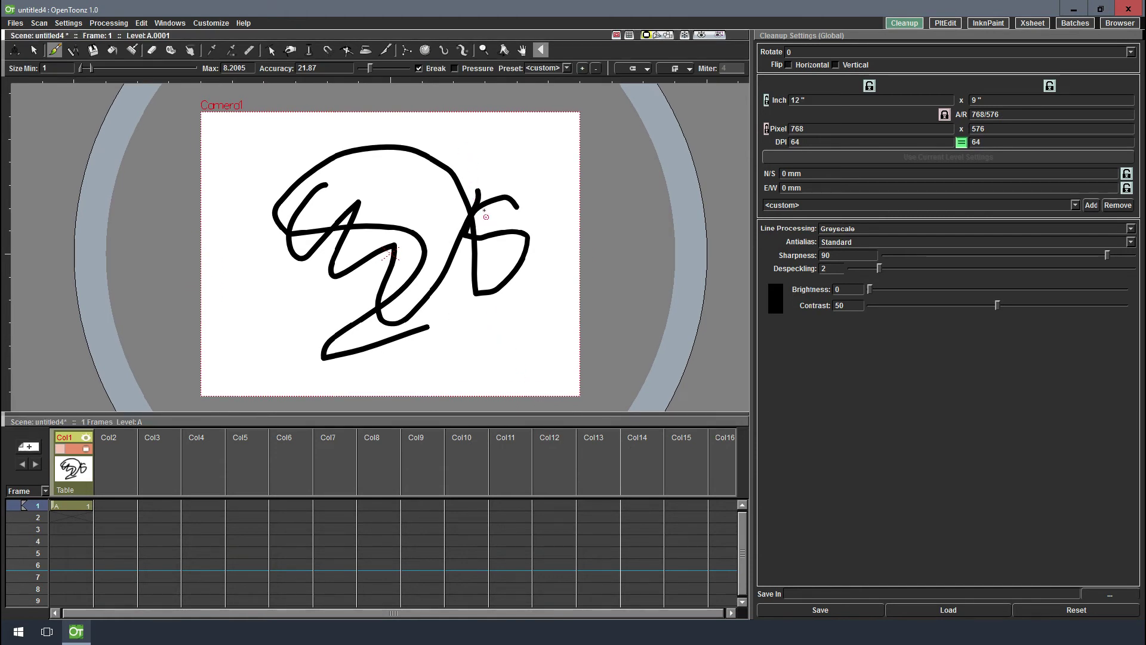
Enable Pressure and draw thin loop, wavy and zigzag strokes, varying accuracy (16.89, 70.67)
{"action": "left_click", "coordinate": [455, 68]}
{"action": "mouse_move", "coordinate": [486, 149]}
{"action": "left_mouse_down"}
{"action": "mouse_move", "coordinate": [515, 139]}
{"action": "mouse_move", "coordinate": [538, 152]}
{"action": "mouse_move", "coordinate": [531, 195]}
{"action": "mouse_move", "coordinate": [558, 195]}
{"action": "mouse_move", "coordinate": [539, 239]}
{"action": "mouse_move", "coordinate": [431, 261]}
{"action": "mouse_move", "coordinate": [476, 330]}
{"action": "mouse_move", "coordinate": [441, 363]}
{"action": "mouse_move", "coordinate": [481, 350]}
{"action": "left_mouse_up"}
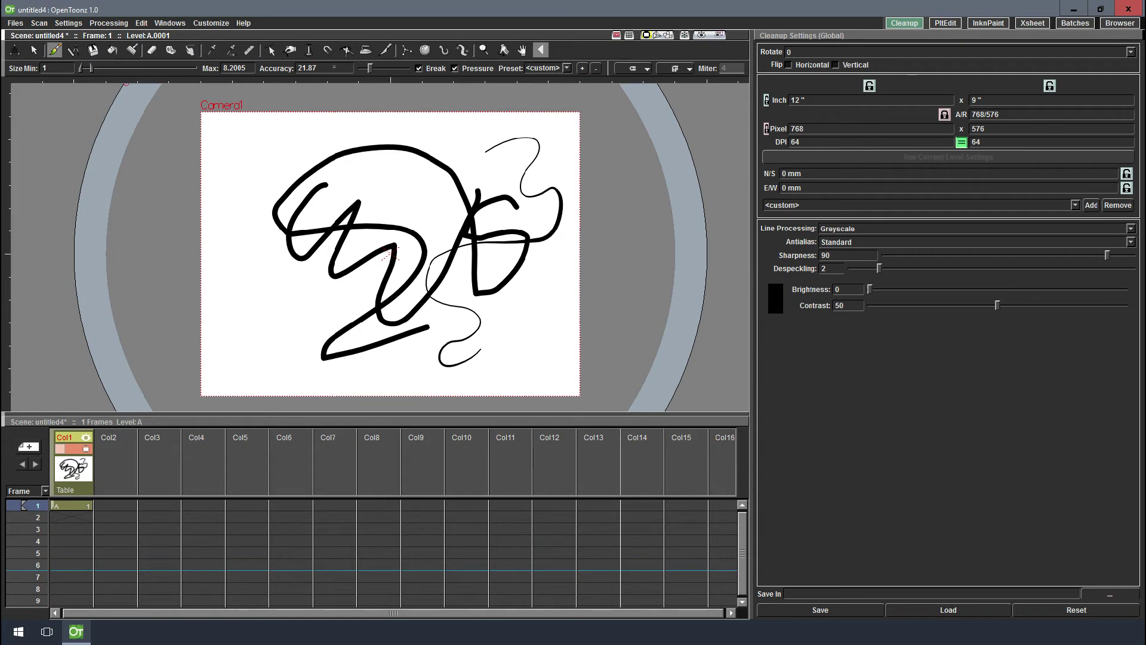
{"action": "left_click_drag", "start_coordinate": [370, 69], "coordinate": [360, 73]}
{"action": "mouse_move", "coordinate": [287, 151]}
{"action": "left_mouse_down"}
{"action": "mouse_move", "coordinate": [241, 183]}
{"action": "mouse_move", "coordinate": [234, 223]}
{"action": "mouse_move", "coordinate": [274, 201]}
{"action": "mouse_move", "coordinate": [244, 233]}
{"action": "mouse_move", "coordinate": [229, 287]}
{"action": "mouse_move", "coordinate": [265, 255]}
{"action": "mouse_move", "coordinate": [263, 316]}
{"action": "mouse_move", "coordinate": [298, 350]}
{"action": "left_mouse_up"}
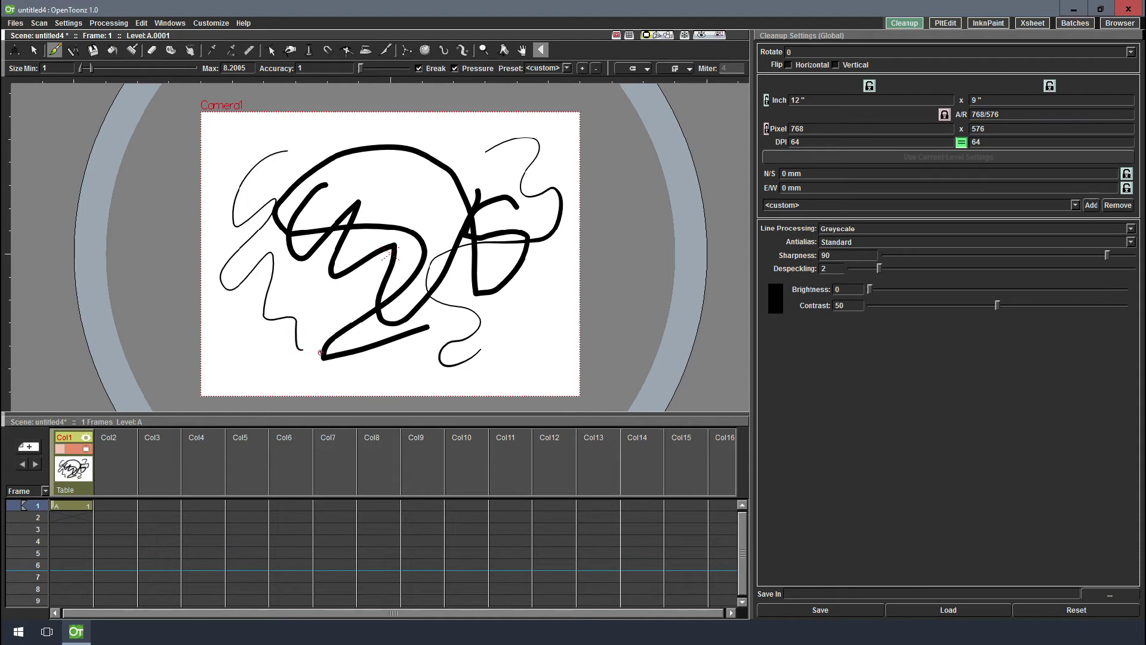
{"action": "mouse_move", "coordinate": [315, 308]}
{"action": "left_mouse_down"}
{"action": "mouse_move", "coordinate": [308, 334]}
{"action": "mouse_move", "coordinate": [344, 353]}
{"action": "left_mouse_up"}
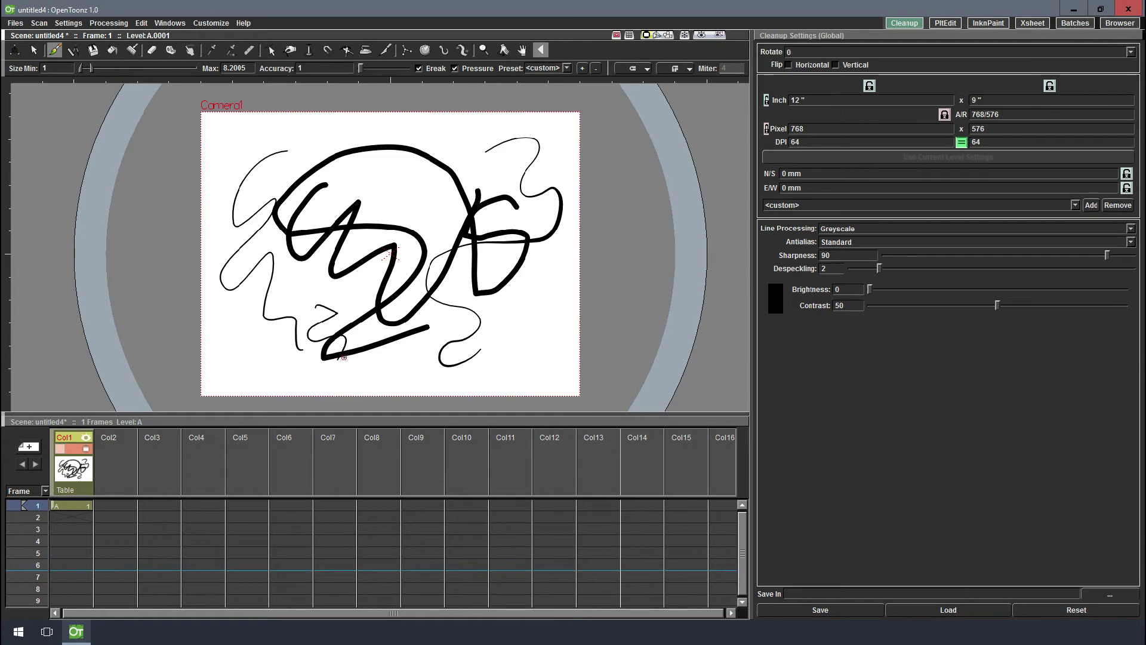
{"action": "left_click_drag", "start_coordinate": [361, 69], "coordinate": [394, 69]}
Draw a thin curve and zigzag at accuracy 99.9, then a small loop at 56
{"action": "left_click_drag", "start_coordinate": [392, 68], "coordinate": [407, 68]}
{"action": "mouse_move", "coordinate": [421, 179]}
{"action": "left_mouse_down"}
{"action": "mouse_move", "coordinate": [448, 210]}
{"action": "mouse_move", "coordinate": [436, 223]}
{"action": "mouse_move", "coordinate": [383, 209]}
{"action": "mouse_move", "coordinate": [420, 232]}
{"action": "mouse_move", "coordinate": [434, 262]}
{"action": "mouse_move", "coordinate": [383, 309]}
{"action": "mouse_move", "coordinate": [423, 323]}
{"action": "mouse_move", "coordinate": [466, 354]}
{"action": "left_mouse_up"}
{"action": "left_click_drag", "start_coordinate": [523, 308], "coordinate": [555, 369]}
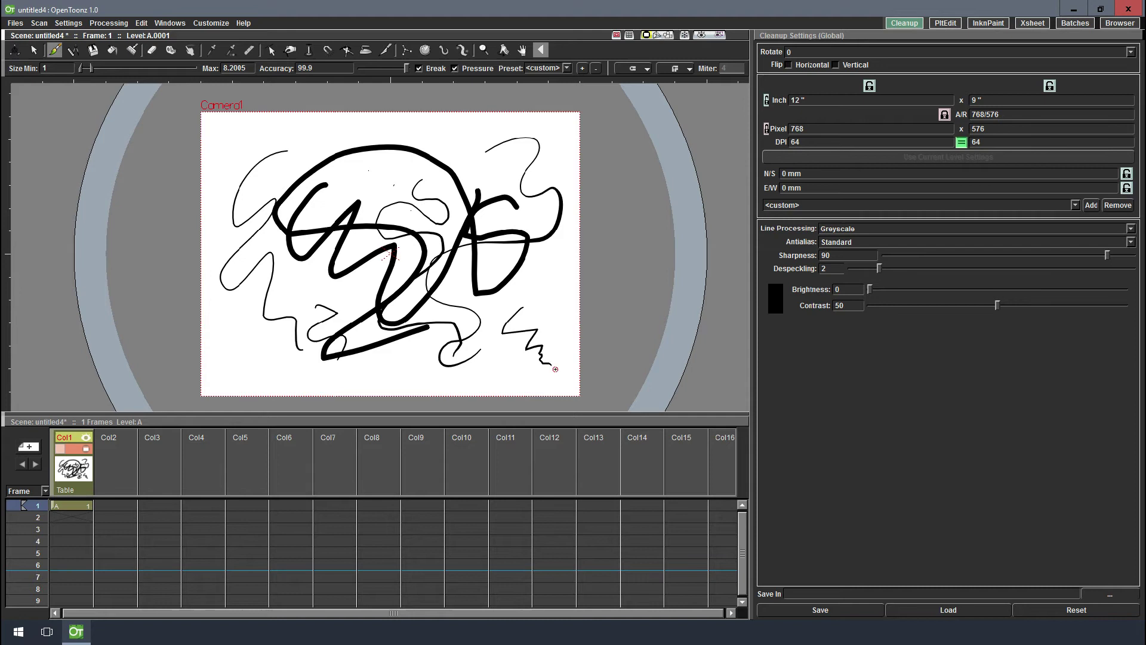
{"action": "left_click", "coordinate": [389, 68]}
{"action": "left_click_drag", "start_coordinate": [388, 69], "coordinate": [386, 70]}
{"action": "mouse_move", "coordinate": [315, 282]}
{"action": "left_mouse_down"}
{"action": "mouse_move", "coordinate": [337, 306]}
{"action": "mouse_move", "coordinate": [358, 286]}
{"action": "mouse_move", "coordinate": [367, 301]}
{"action": "left_mouse_up"}
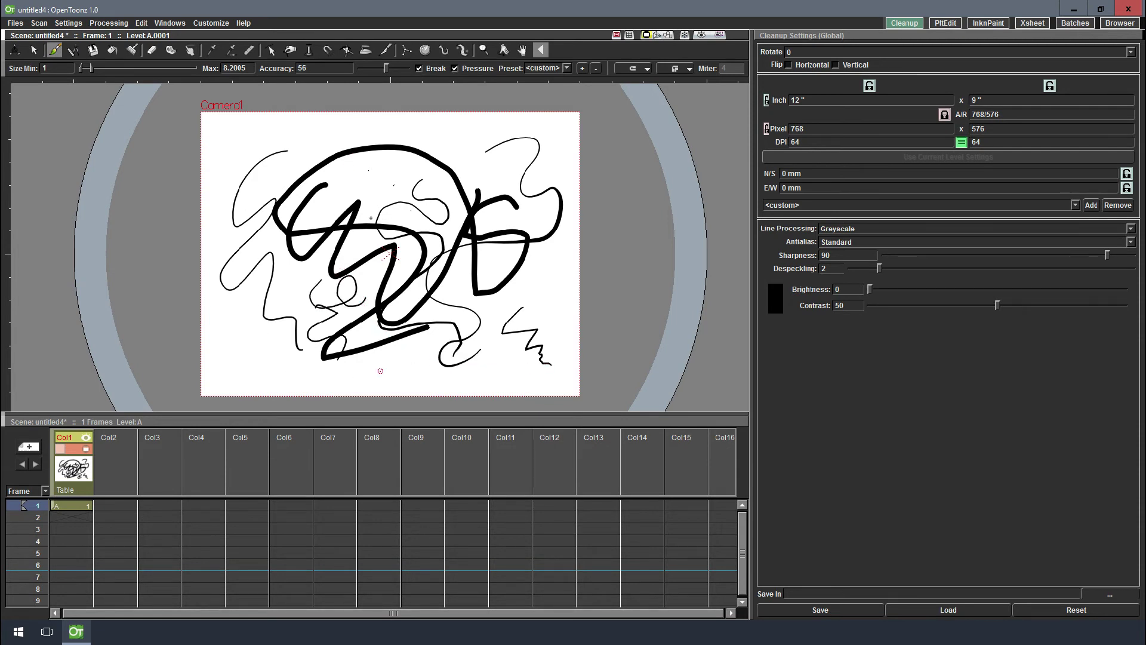
Show the playback console, set FPS to 8, and draw another thin curved stroke low down
{"action": "right_click", "coordinate": [493, 290]}
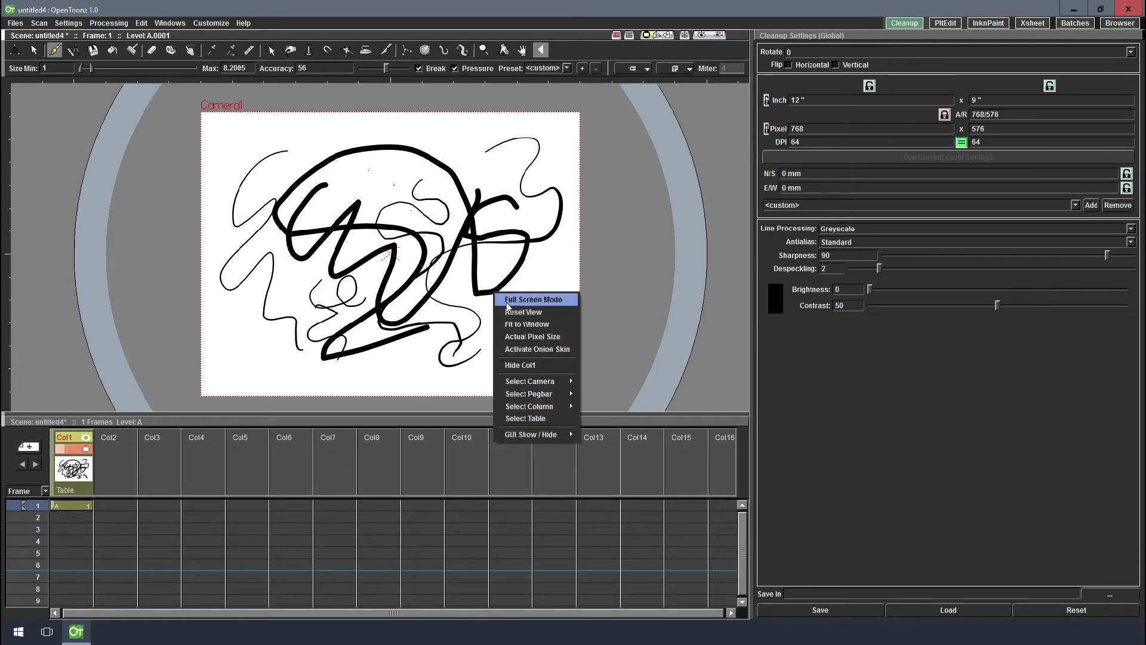
{"action": "mouse_move", "coordinate": [566, 435]}
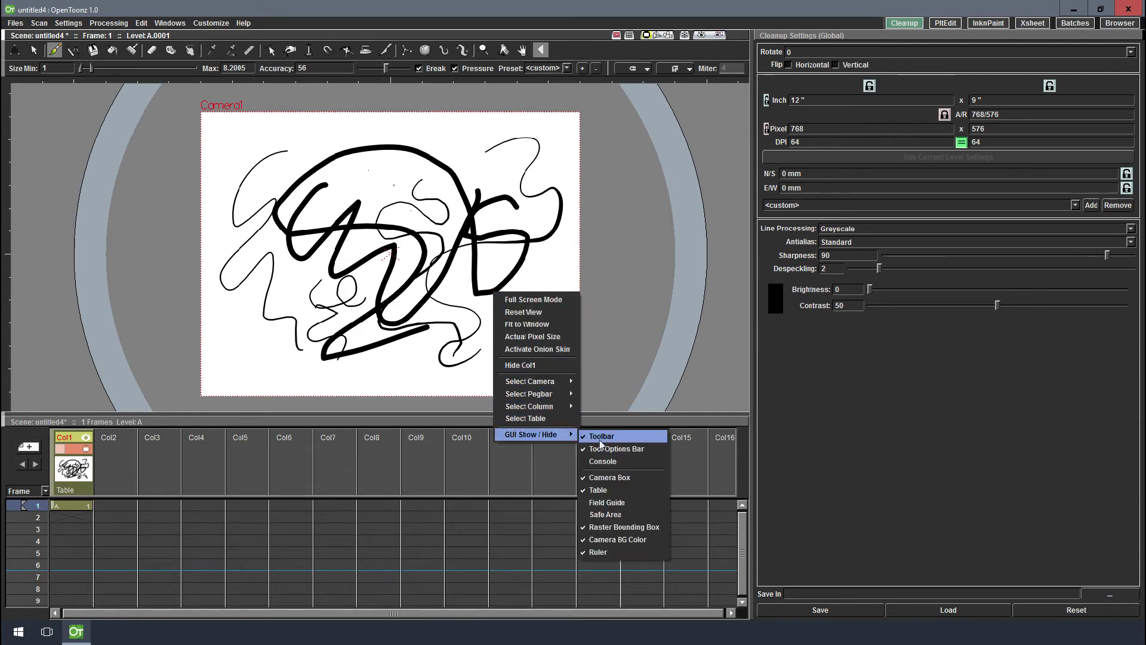
{"action": "left_click", "coordinate": [637, 460]}
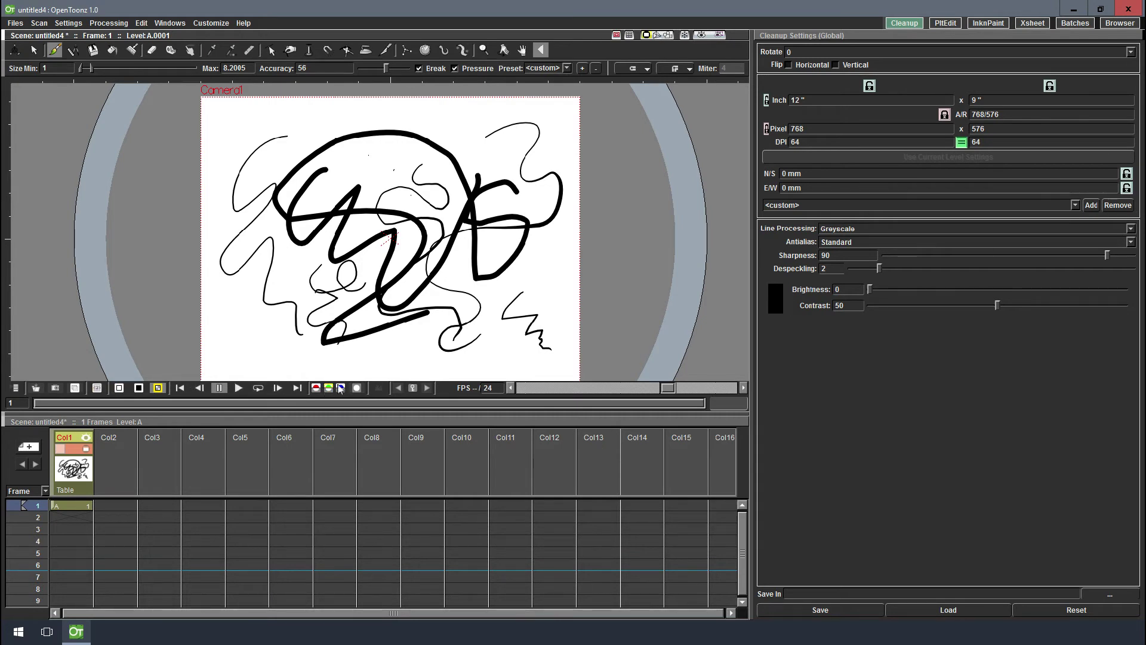
{"action": "left_click_drag", "start_coordinate": [674, 389], "coordinate": [637, 390]}
{"action": "mouse_move", "coordinate": [637, 389]}
{"action": "left_mouse_down"}
{"action": "mouse_move", "coordinate": [622, 390]}
{"action": "mouse_move", "coordinate": [739, 390]}
{"action": "mouse_move", "coordinate": [640, 390]}
{"action": "left_mouse_up"}
{"action": "mouse_move", "coordinate": [311, 278]}
{"action": "left_mouse_down"}
{"action": "mouse_move", "coordinate": [352, 299]}
{"action": "mouse_move", "coordinate": [388, 351]}
{"action": "mouse_move", "coordinate": [458, 308]}
{"action": "mouse_move", "coordinate": [532, 334]}
{"action": "left_mouse_up"}
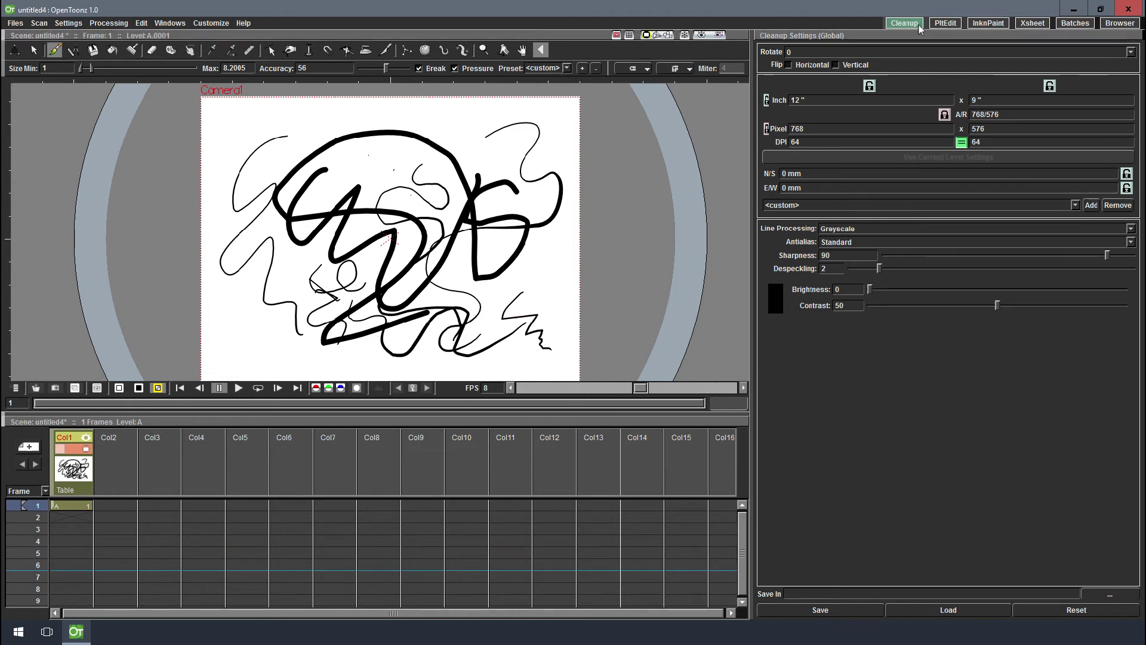
Browse the PltEdit, InknPaint, Xsheet, Batches and Browser rooms, ending back in PltEdit
{"action": "left_click", "coordinate": [942, 24]}
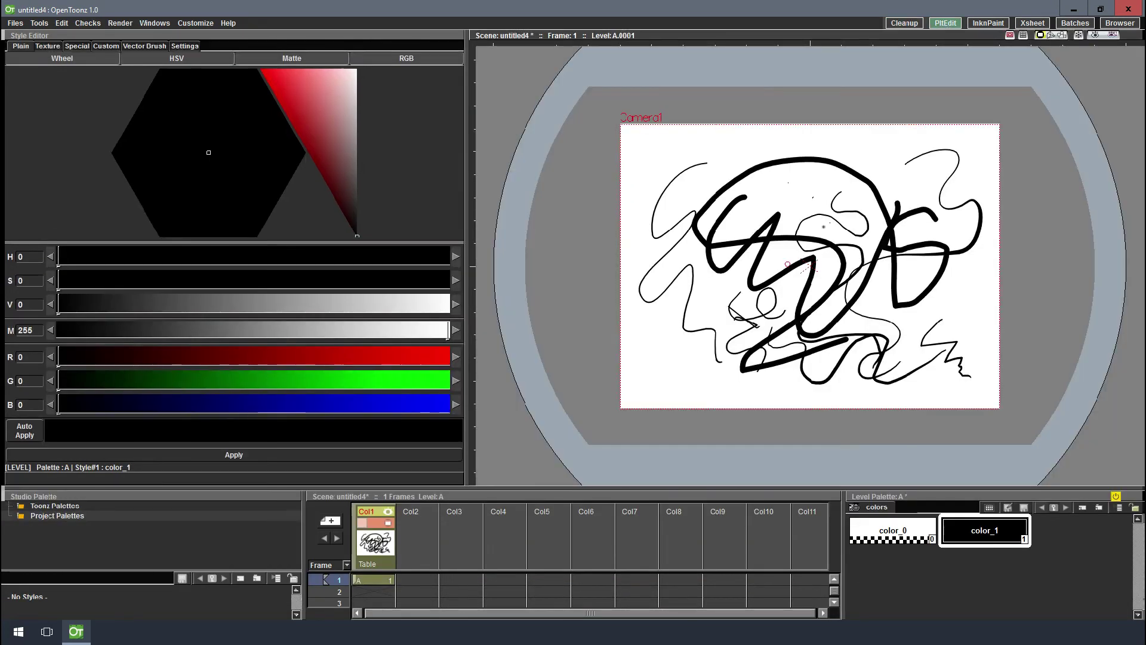
{"action": "left_click", "coordinate": [993, 25]}
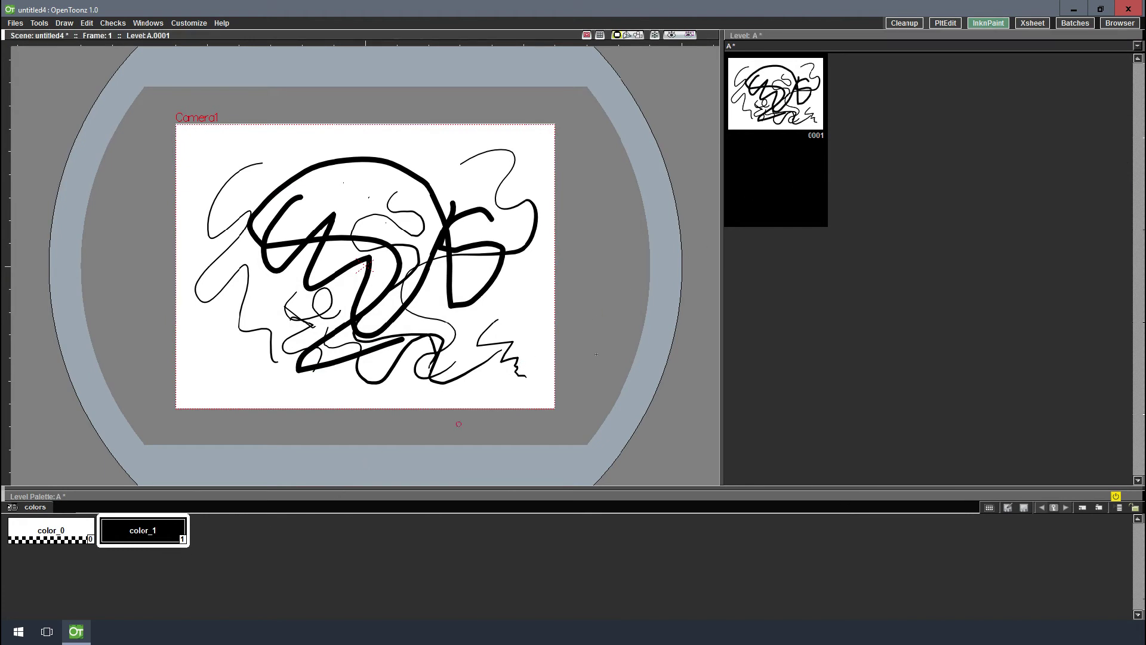
{"action": "left_click", "coordinate": [1035, 23]}
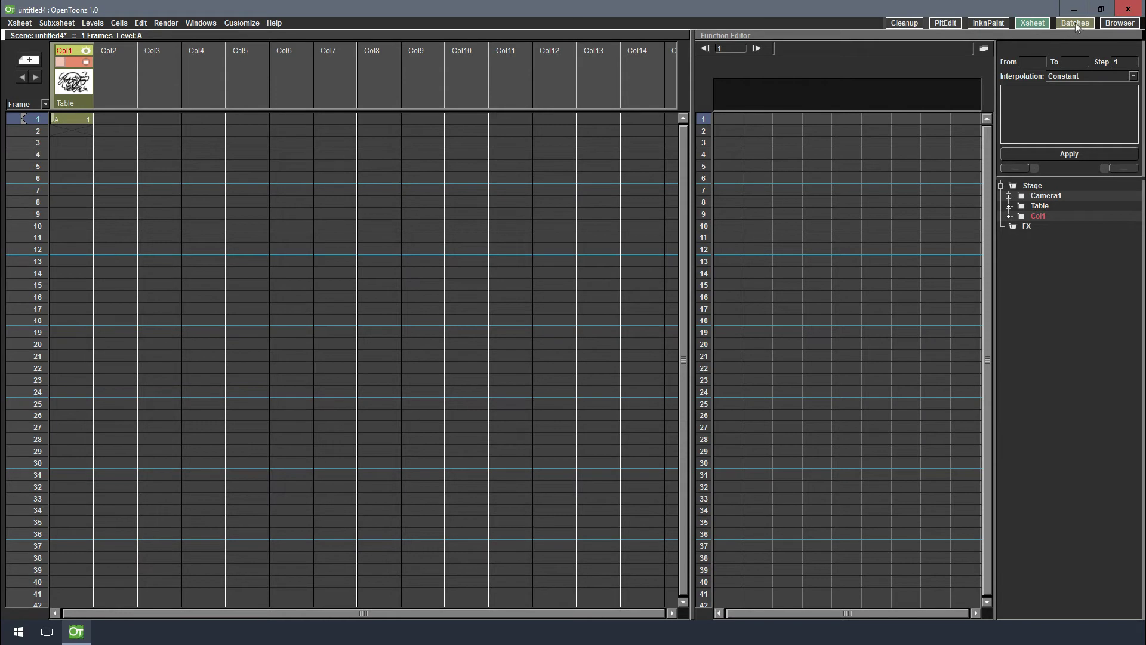
{"action": "left_click", "coordinate": [1076, 24]}
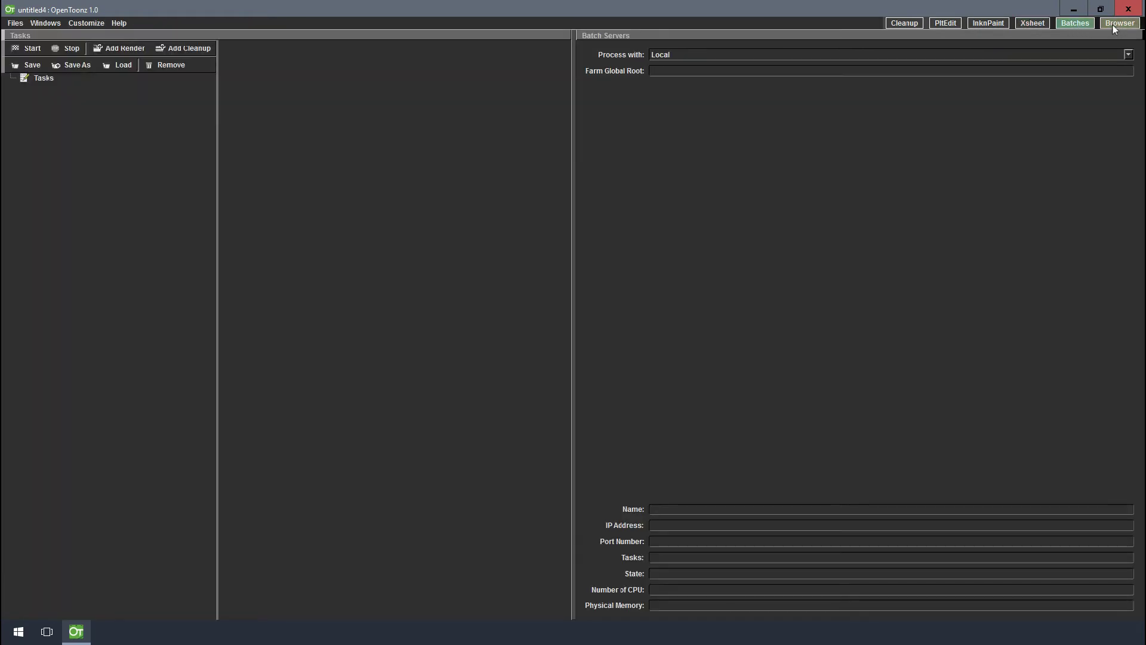
{"action": "left_click", "coordinate": [1120, 24]}
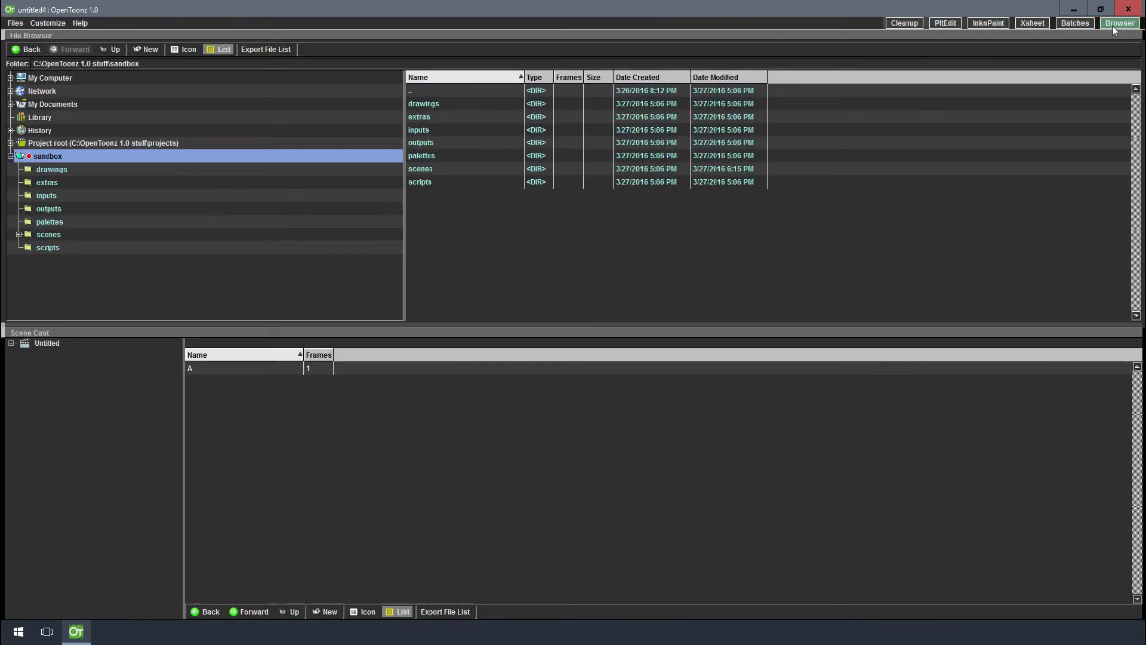
{"action": "left_click", "coordinate": [948, 25]}
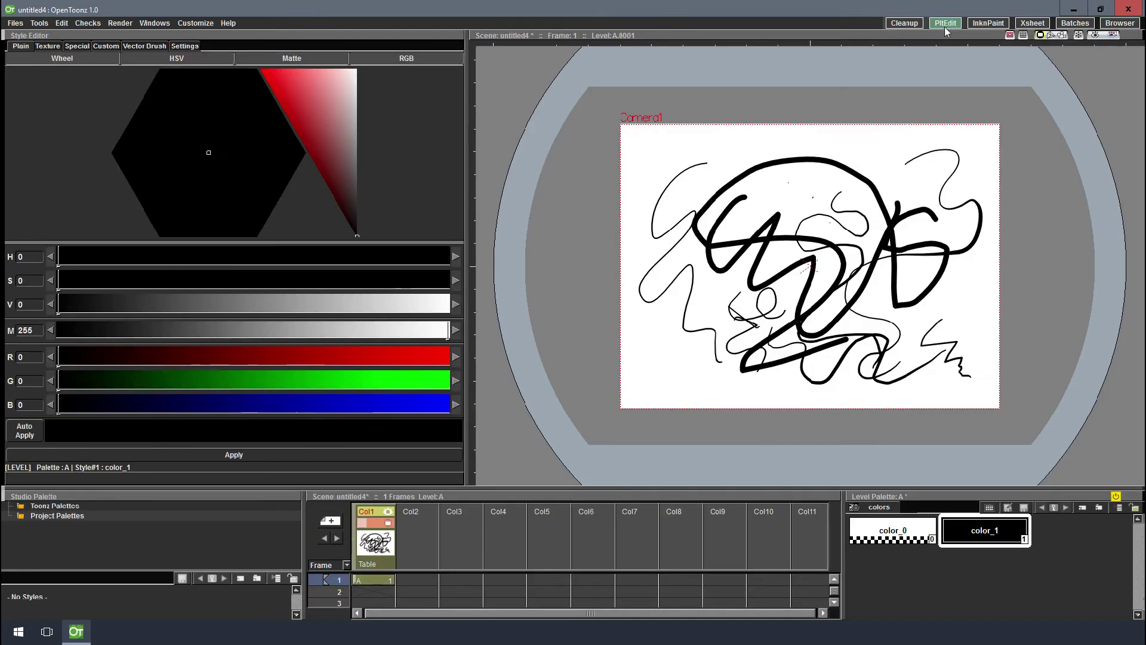
Toggle Col1's camera visibility off and on, then delete Col1 with its drawing
{"action": "left_click", "coordinate": [389, 525]}
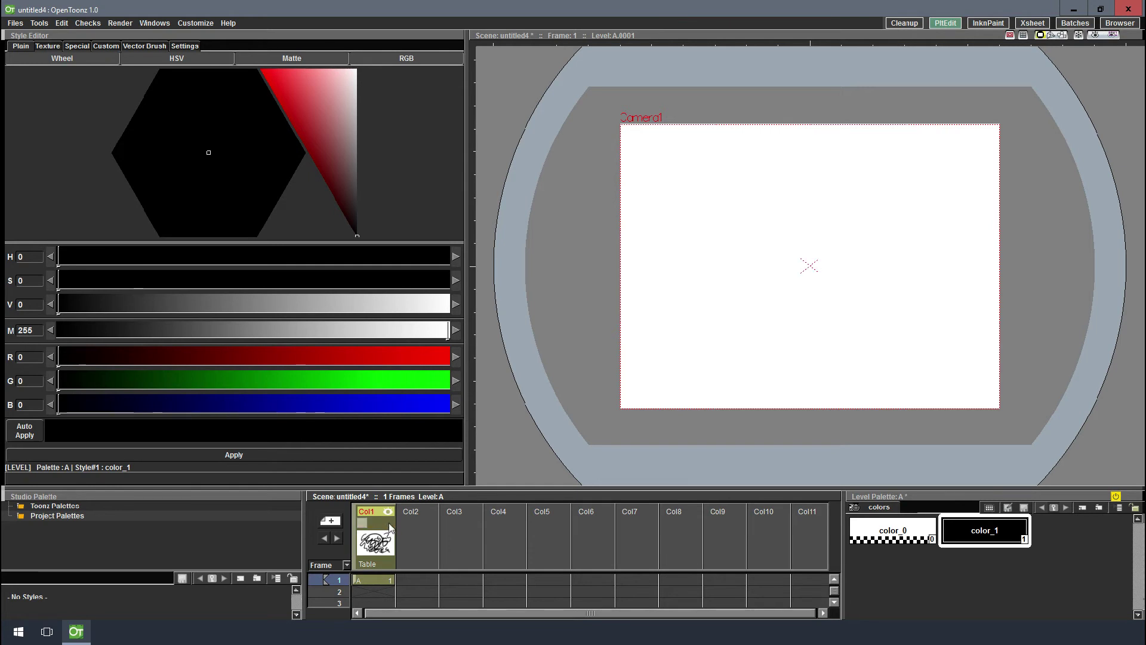
{"action": "left_click", "coordinate": [388, 525]}
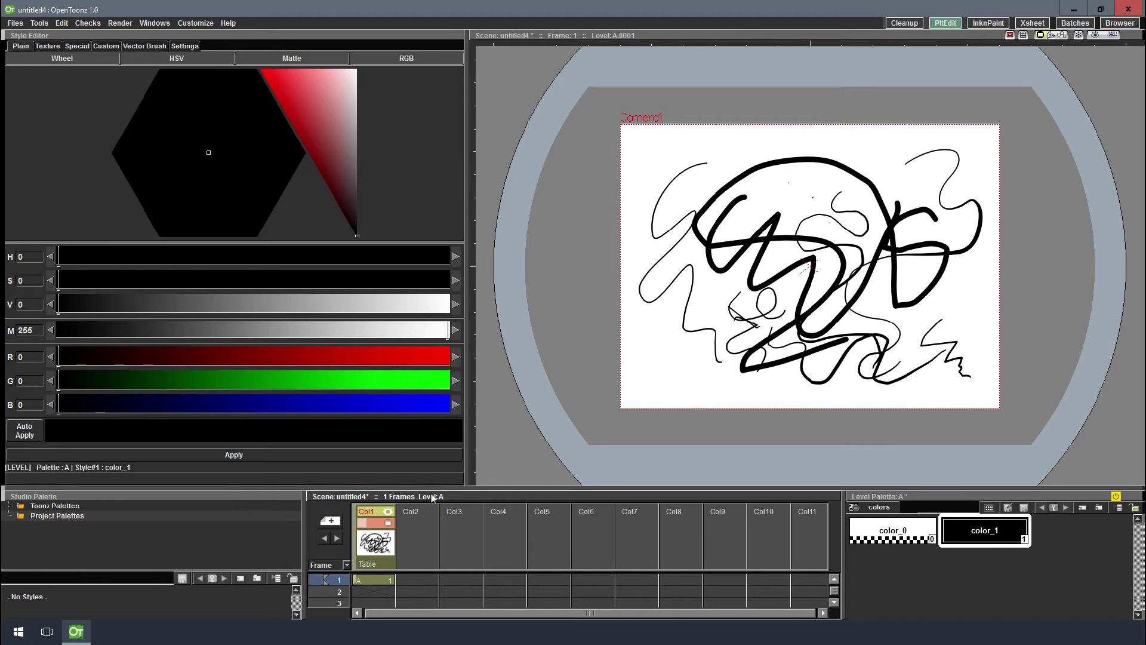
{"action": "right_click", "coordinate": [374, 544]}
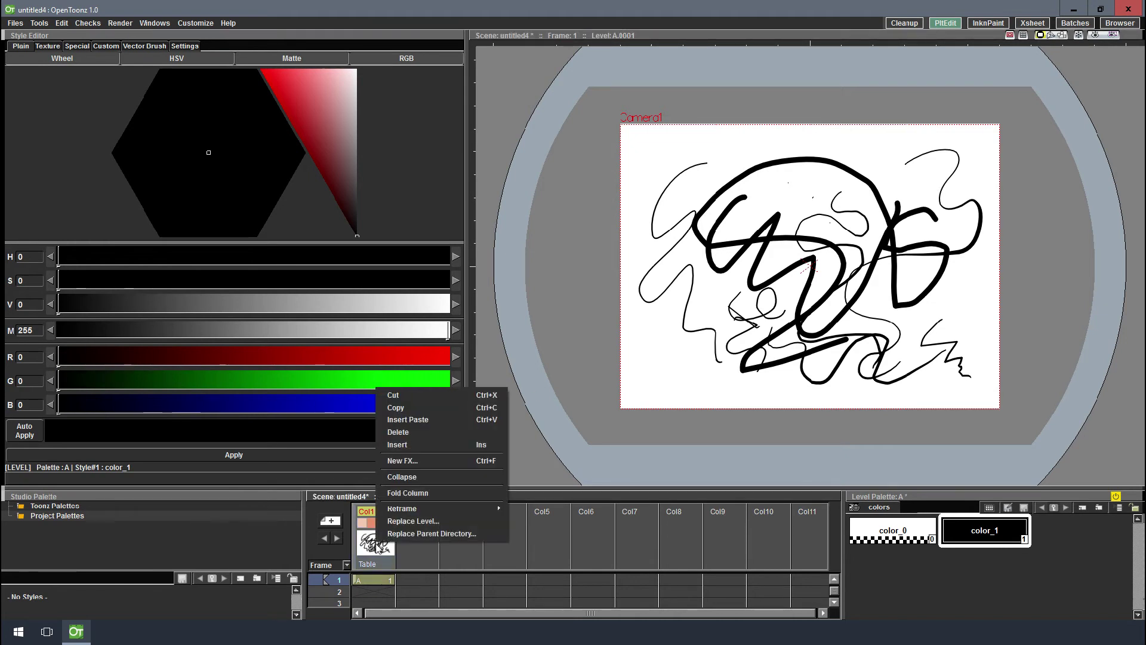
{"action": "left_click", "coordinate": [435, 433]}
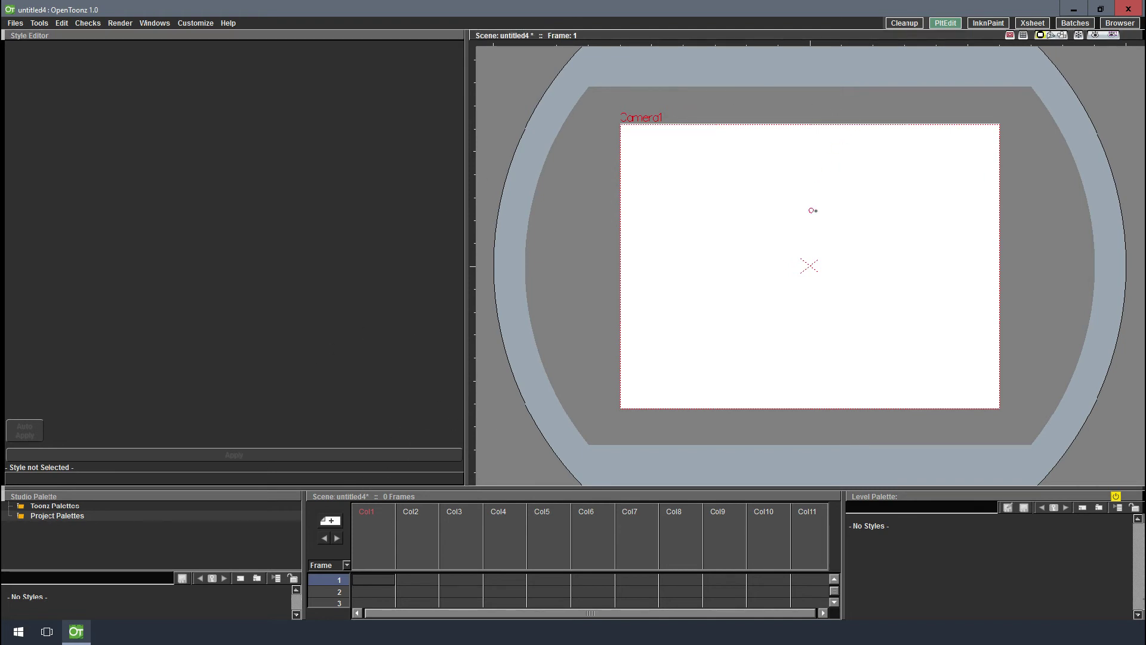
Show the drawing toolbar and the Tool Options Bar above the viewer
{"action": "right_click", "coordinate": [809, 222]}
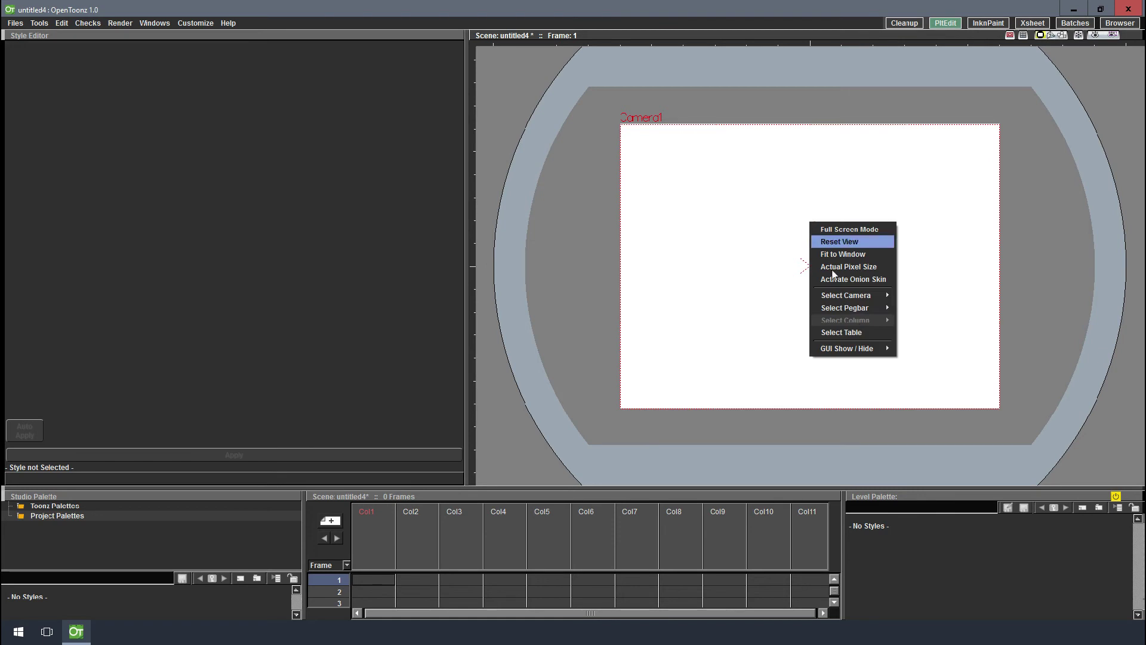
{"action": "mouse_move", "coordinate": [883, 350]}
{"action": "left_click", "coordinate": [918, 350]}
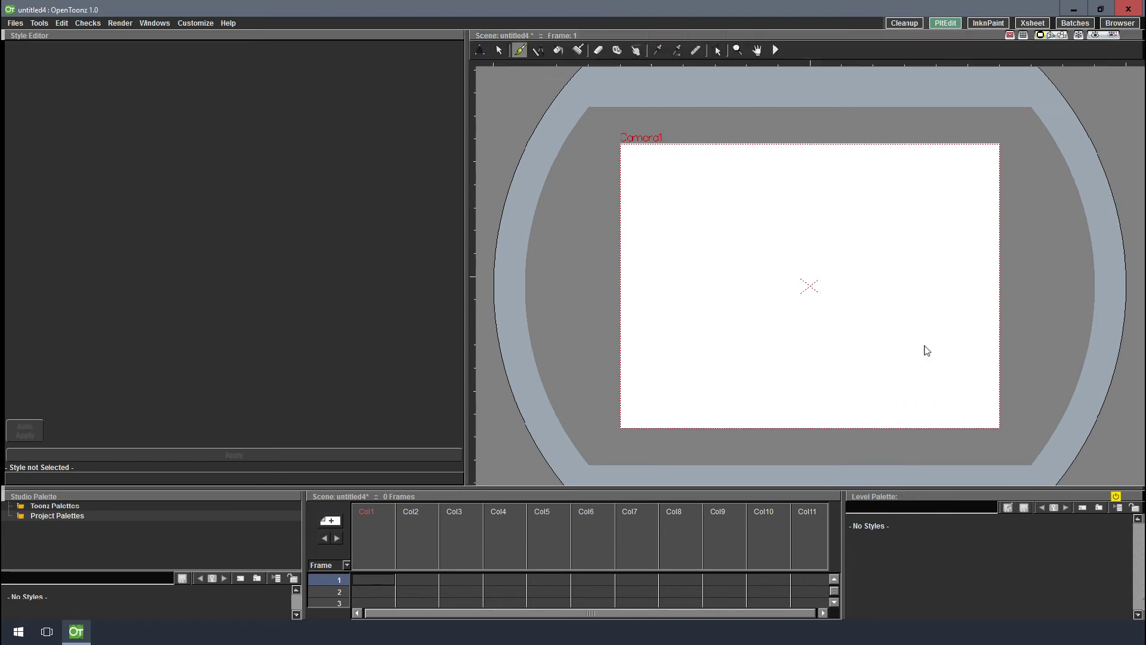
{"action": "right_click", "coordinate": [835, 257]}
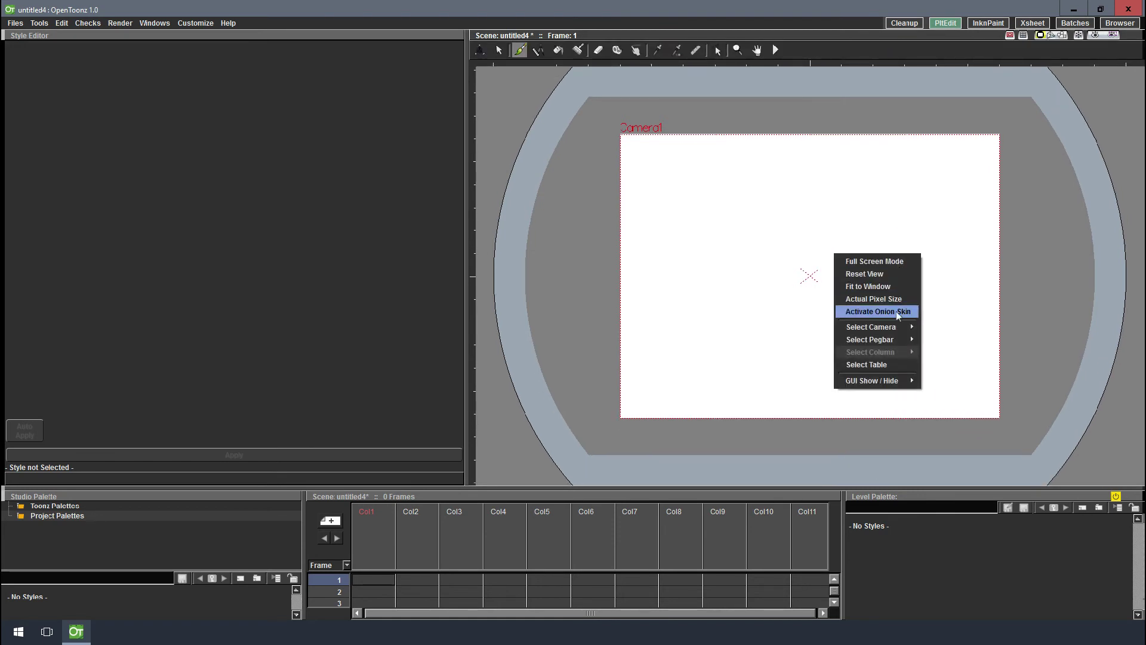
{"action": "mouse_move", "coordinate": [913, 381]}
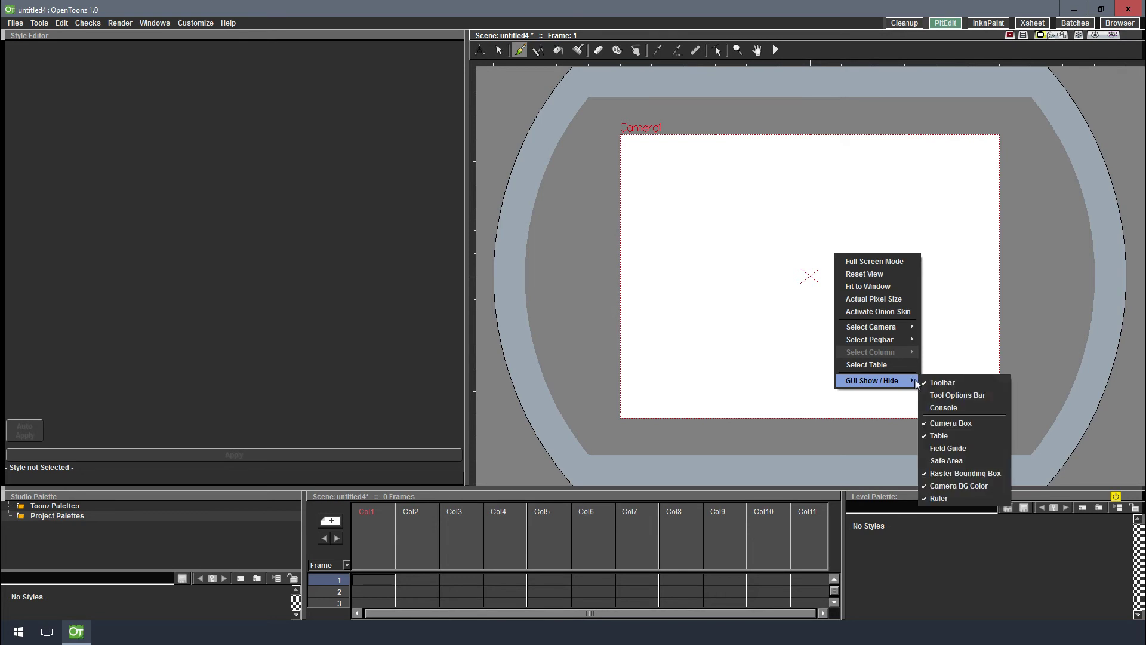
{"action": "left_click", "coordinate": [958, 396]}
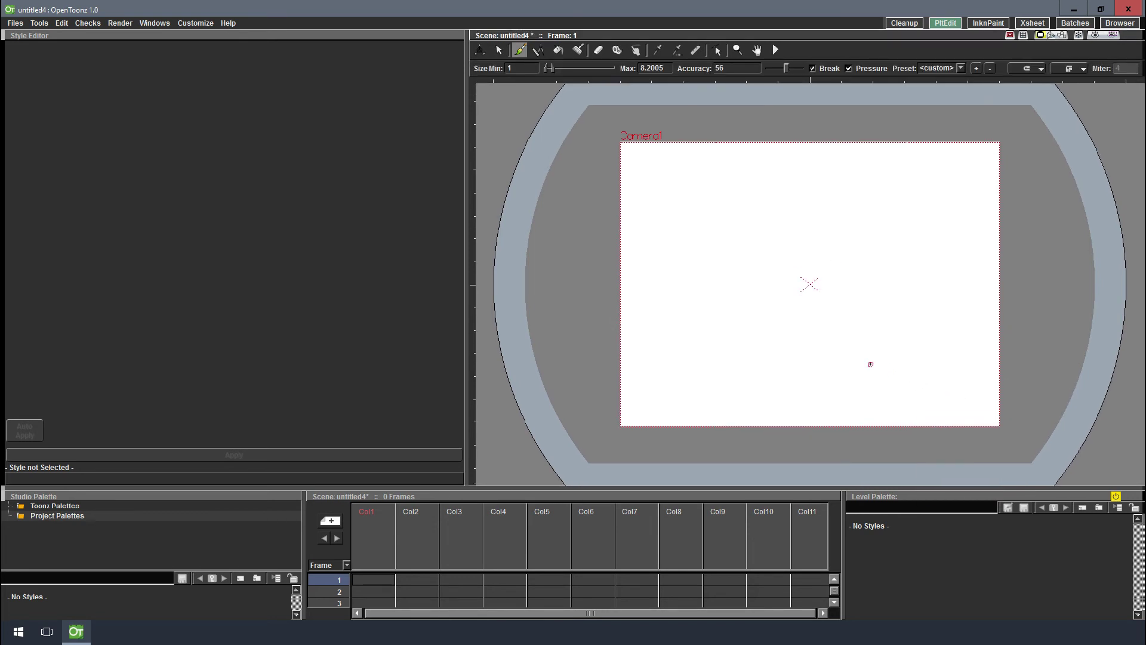
Show the playback console under the viewer and activate onion skin
{"action": "right_click", "coordinate": [873, 366]}
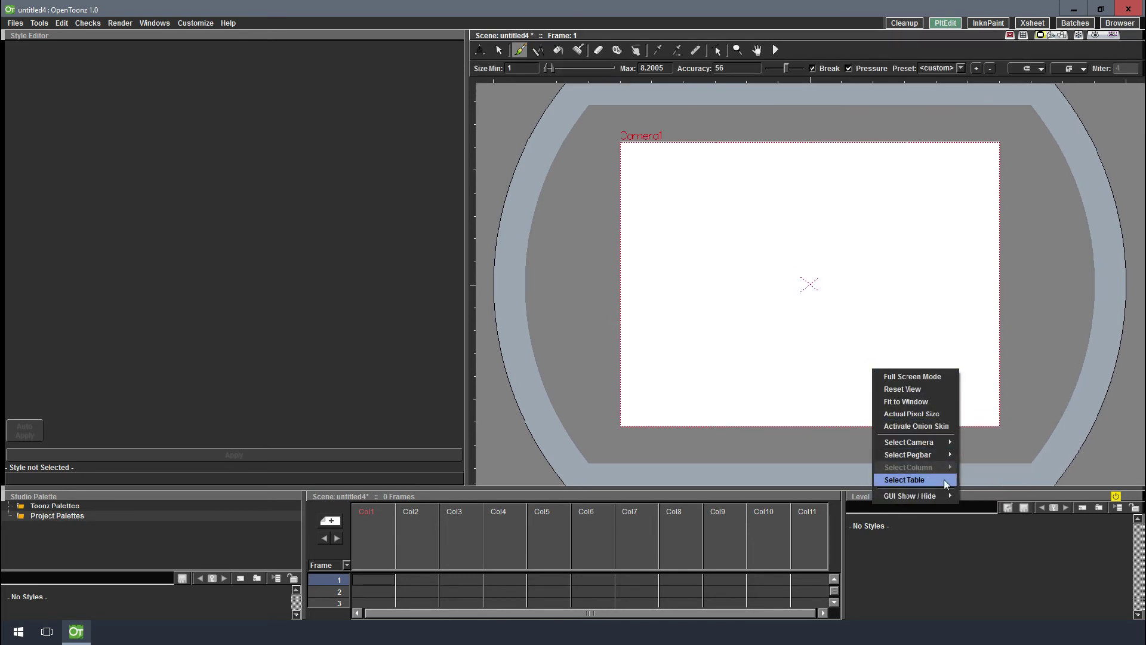
{"action": "mouse_move", "coordinate": [947, 498]}
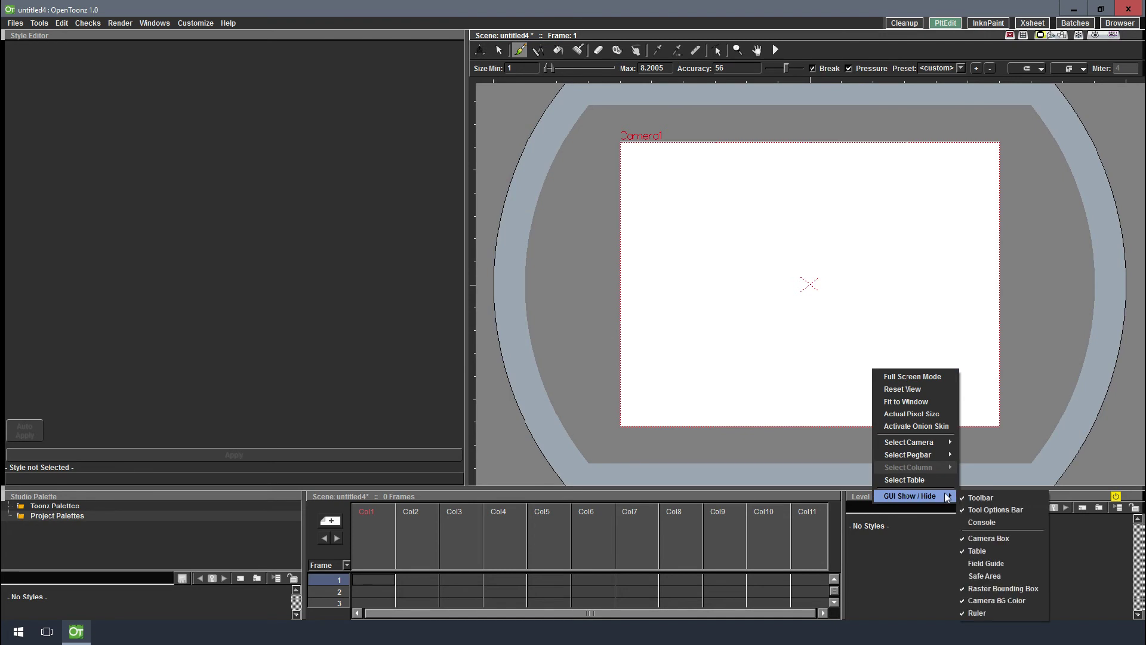
{"action": "left_click", "coordinate": [1004, 523]}
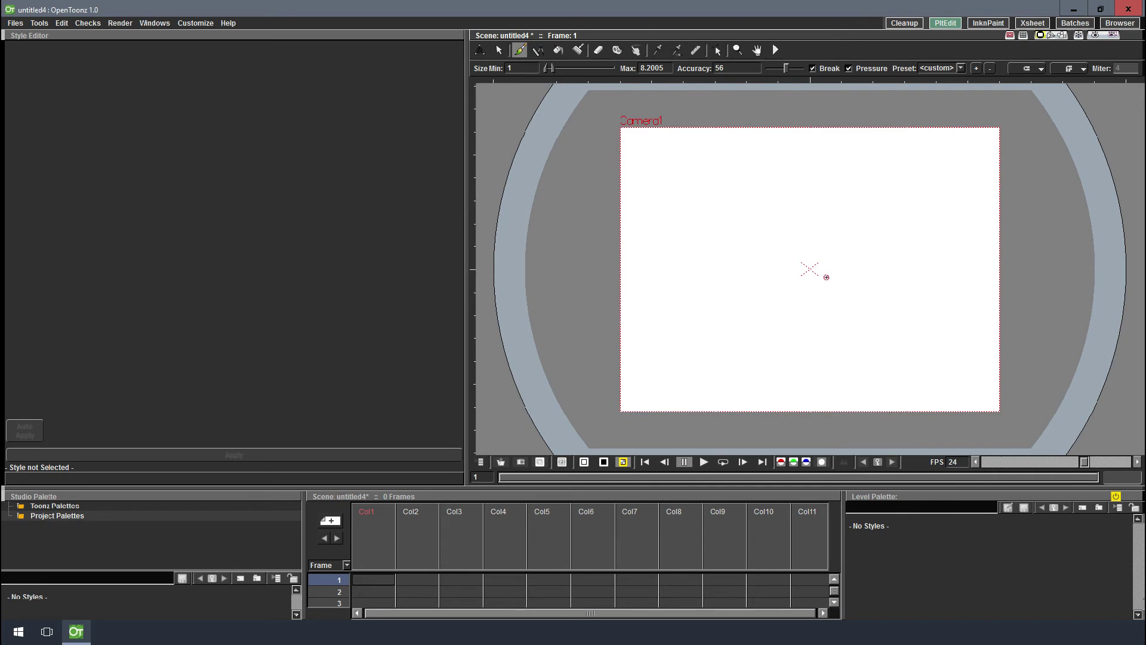
{"action": "right_click", "coordinate": [828, 279]}
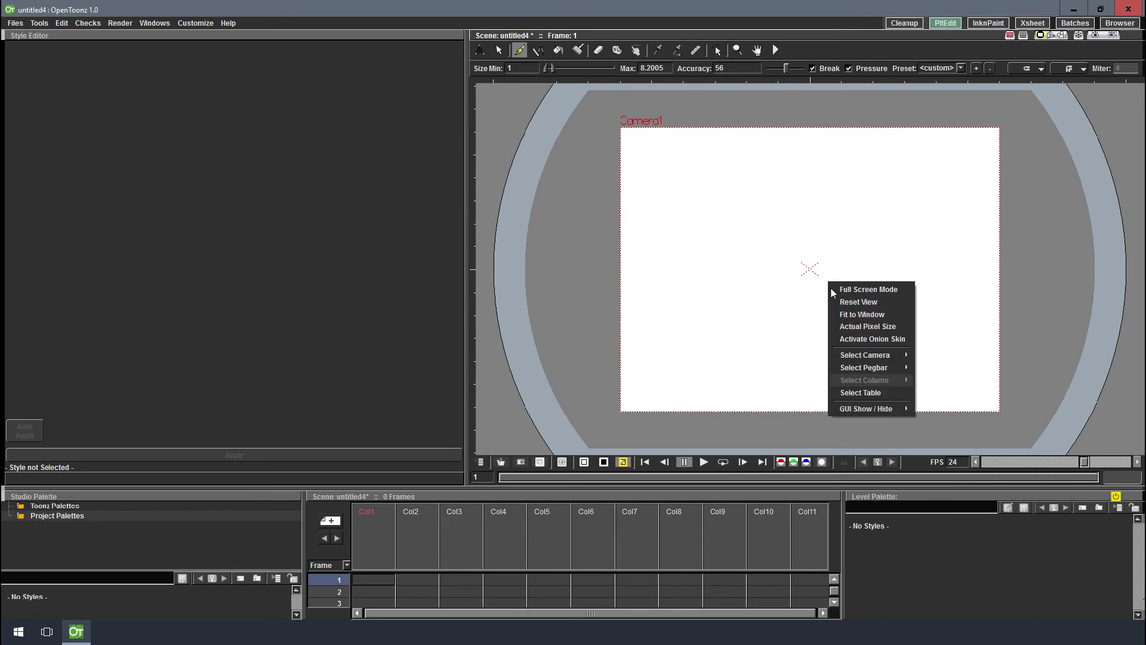
{"action": "left_click", "coordinate": [871, 339]}
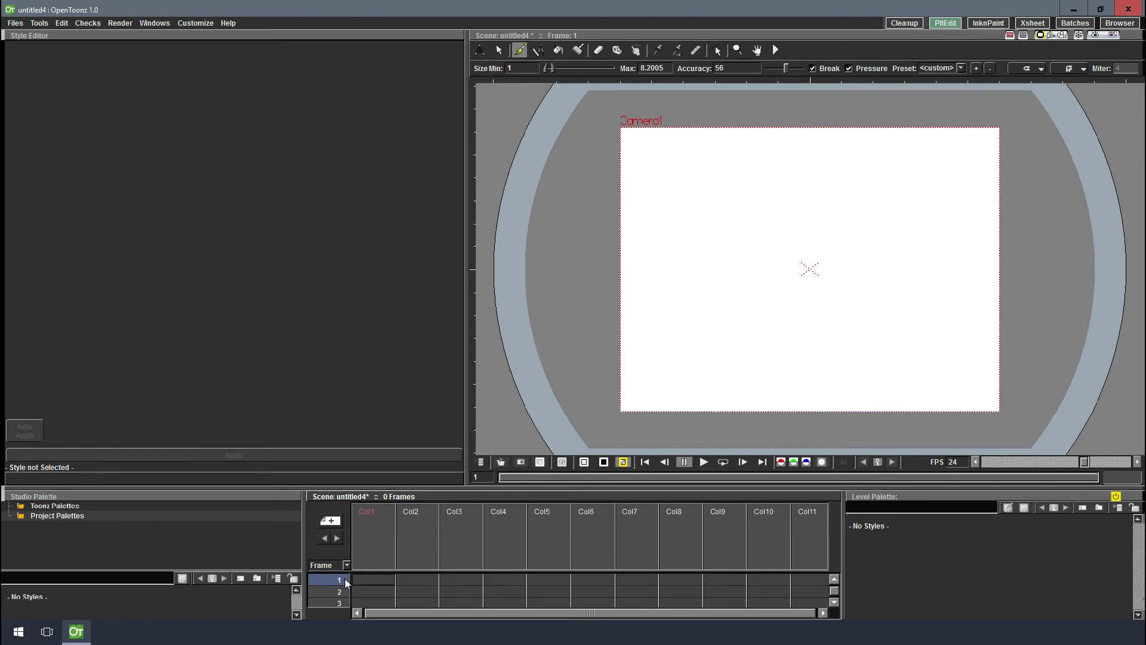
Dock the Xsheet beside the viewer, narrow it, and undo two trial strokes
{"action": "left_click_drag", "start_coordinate": [399, 496], "coordinate": [465, 151]}
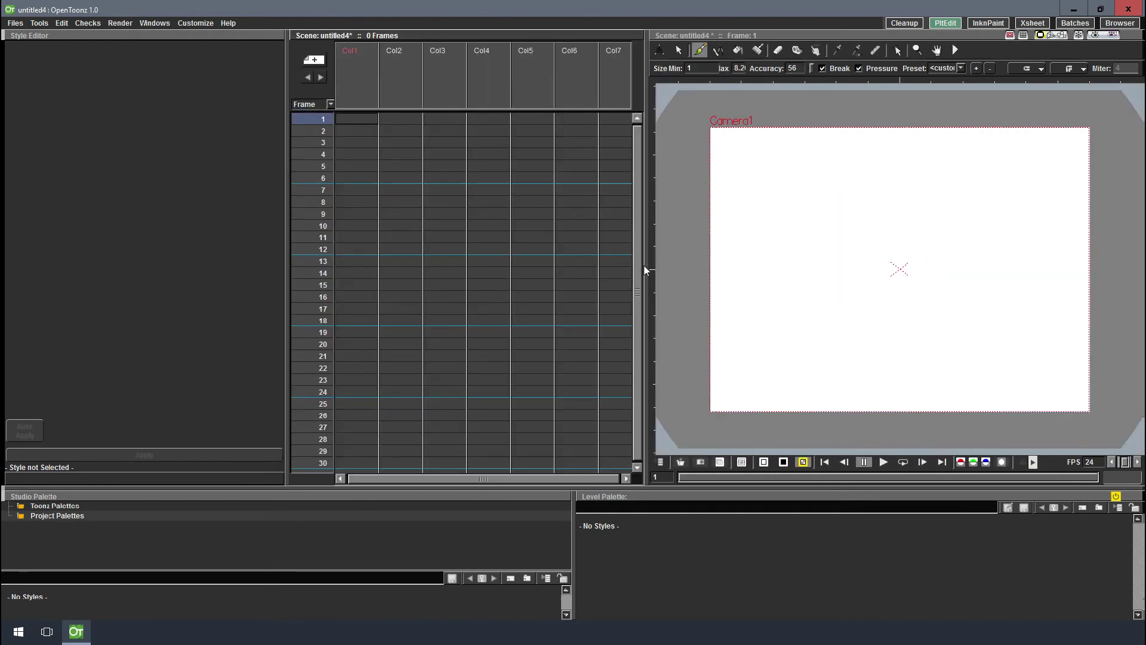
{"action": "left_click_drag", "start_coordinate": [643, 269], "coordinate": [394, 307]}
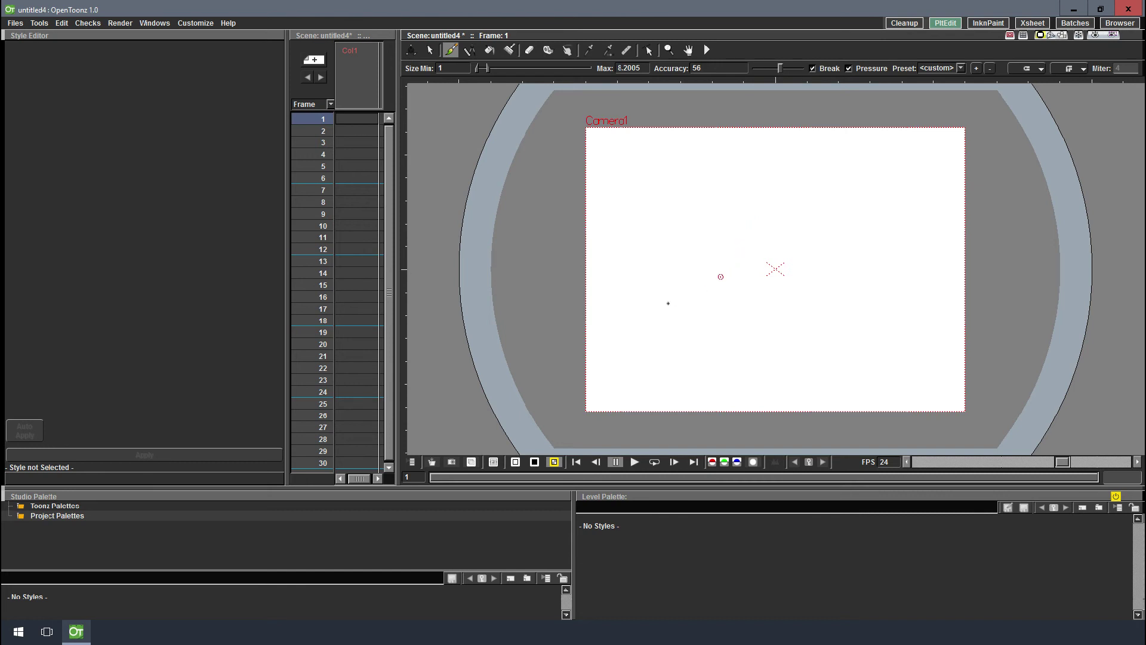
{"action": "mouse_move", "coordinate": [634, 286]}
{"action": "left_mouse_down"}
{"action": "mouse_move", "coordinate": [694, 222]}
{"action": "mouse_move", "coordinate": [713, 276]}
{"action": "mouse_move", "coordinate": [676, 323]}
{"action": "mouse_move", "coordinate": [635, 291]}
{"action": "left_mouse_up"}
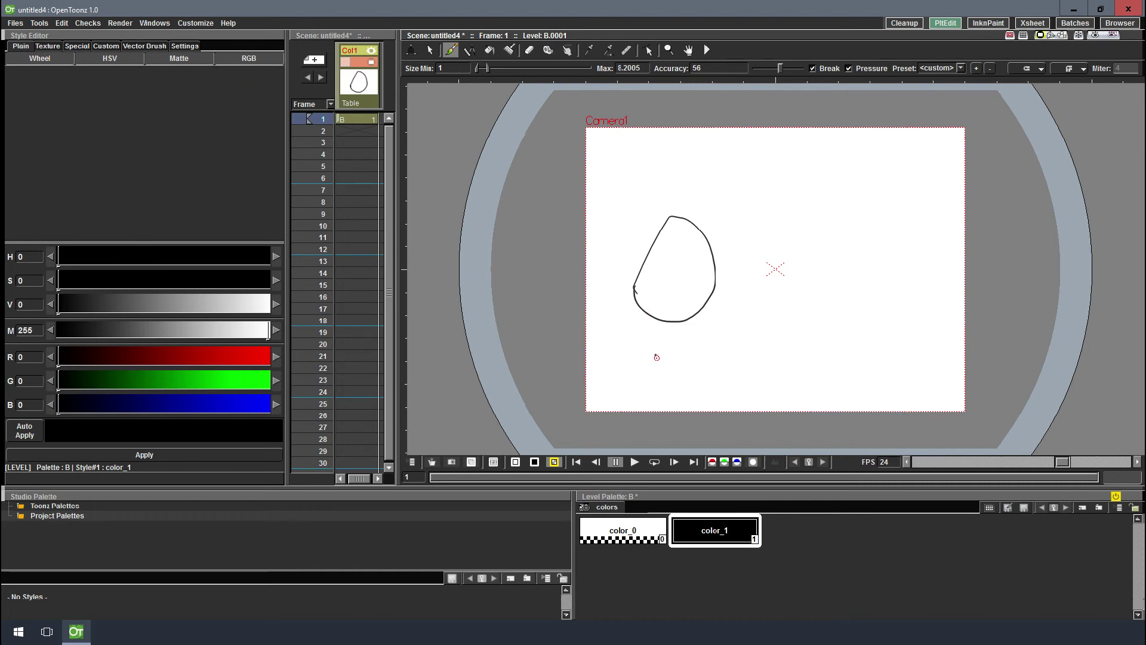
{"action": "key", "text": "ctrl+z"}
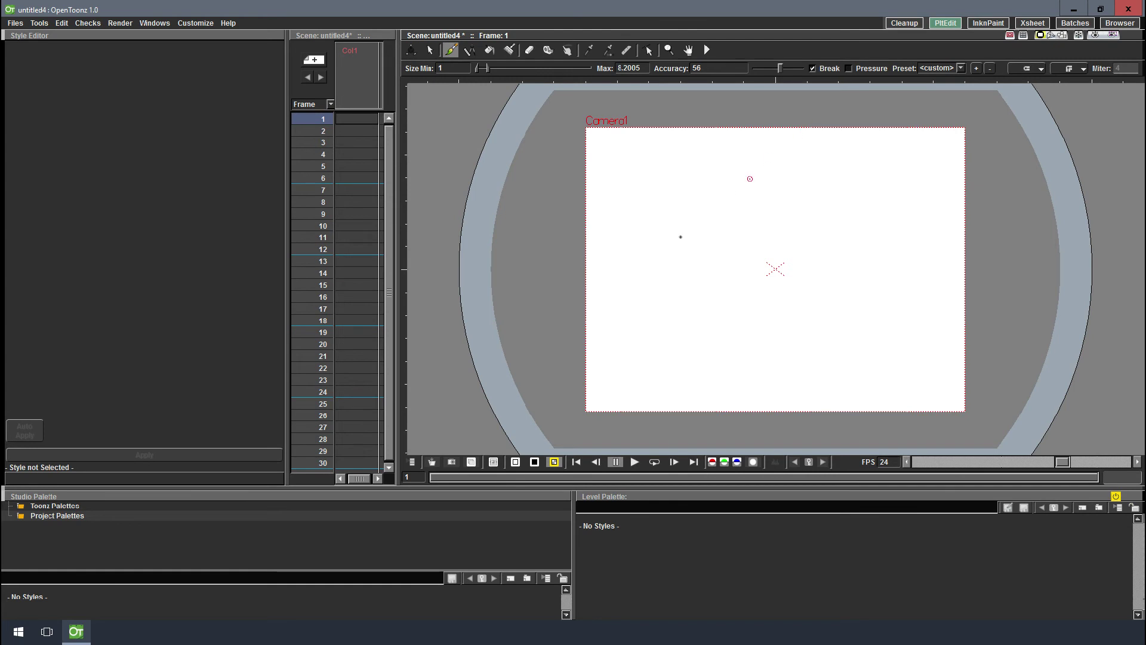
{"action": "mouse_move", "coordinate": [647, 282]}
{"action": "left_mouse_down"}
{"action": "mouse_move", "coordinate": [630, 222]}
{"action": "mouse_move", "coordinate": [664, 210]}
{"action": "left_mouse_up"}
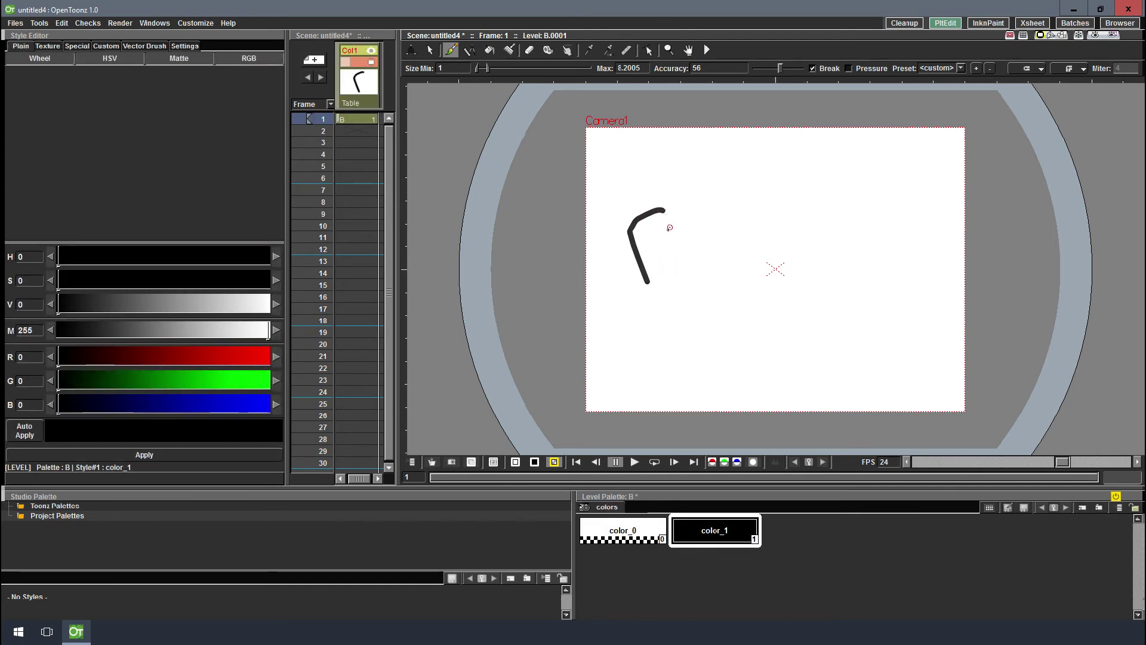
{"action": "key", "text": "ctrl+z"}
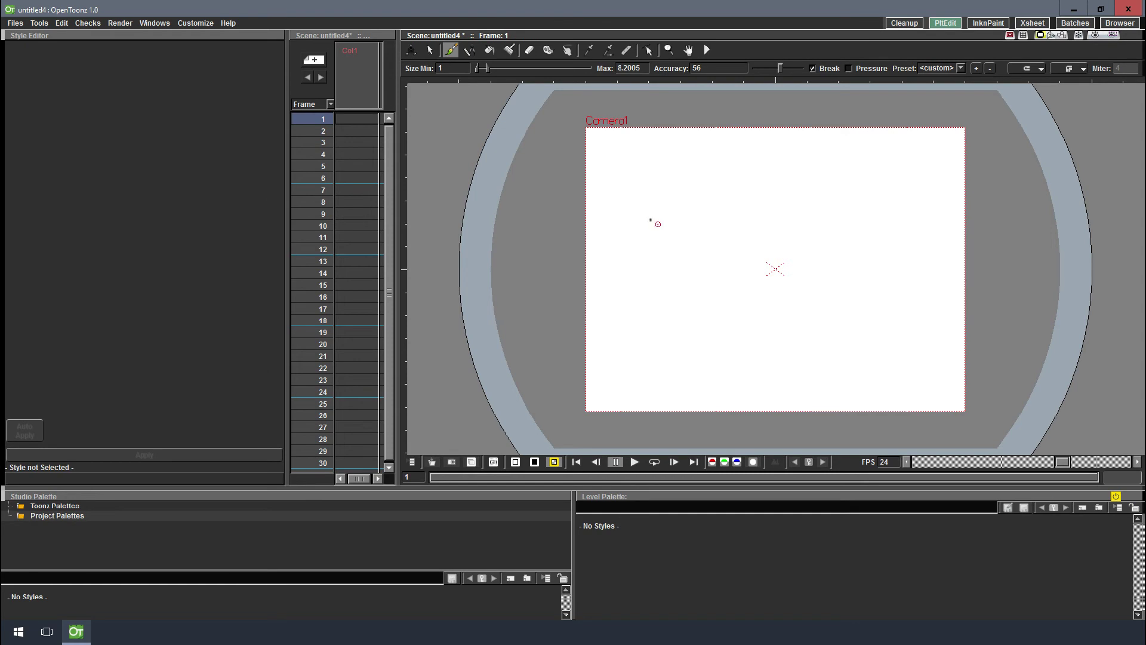
Draw a ball circle on each of frames 1–4, each shifted slightly further right
{"action": "left_click", "coordinate": [363, 119]}
{"action": "mouse_move", "coordinate": [665, 268]}
{"action": "left_mouse_down"}
{"action": "mouse_move", "coordinate": [671, 223]}
{"action": "mouse_move", "coordinate": [694, 225]}
{"action": "mouse_move", "coordinate": [705, 248]}
{"action": "mouse_move", "coordinate": [701, 265]}
{"action": "mouse_move", "coordinate": [670, 275]}
{"action": "mouse_move", "coordinate": [666, 228]}
{"action": "left_mouse_up"}
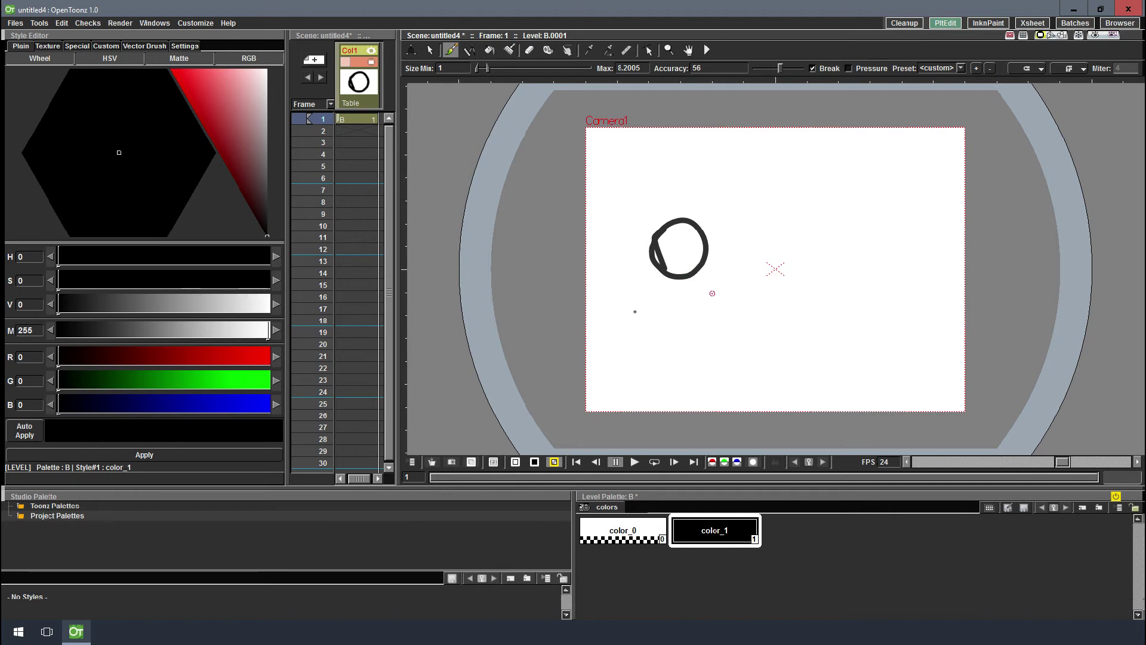
{"action": "left_click", "coordinate": [364, 128]}
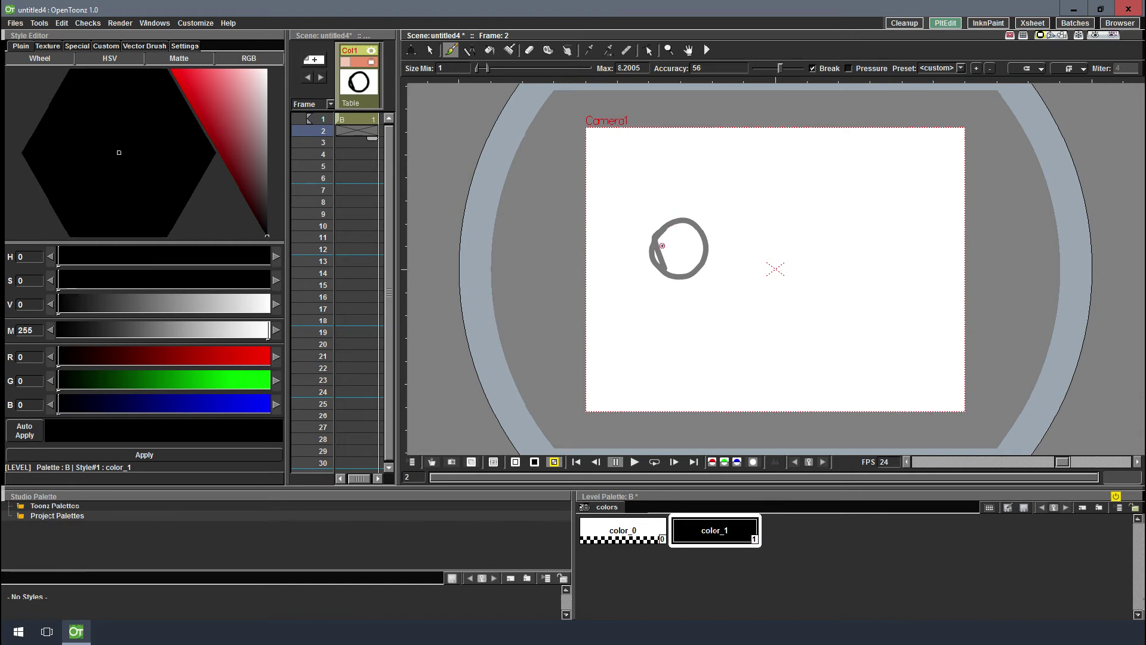
{"action": "mouse_move", "coordinate": [659, 253]}
{"action": "left_mouse_down"}
{"action": "mouse_move", "coordinate": [656, 231]}
{"action": "mouse_move", "coordinate": [683, 213]}
{"action": "mouse_move", "coordinate": [716, 250]}
{"action": "mouse_move", "coordinate": [691, 274]}
{"action": "mouse_move", "coordinate": [661, 253]}
{"action": "left_mouse_up"}
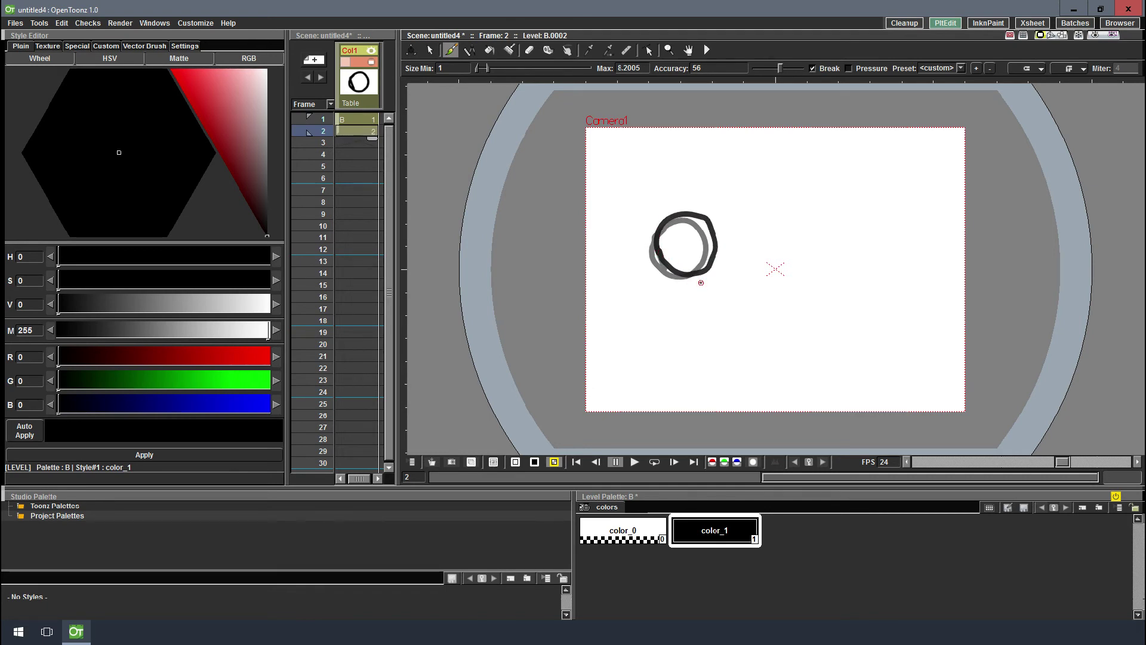
{"action": "left_click", "coordinate": [355, 142]}
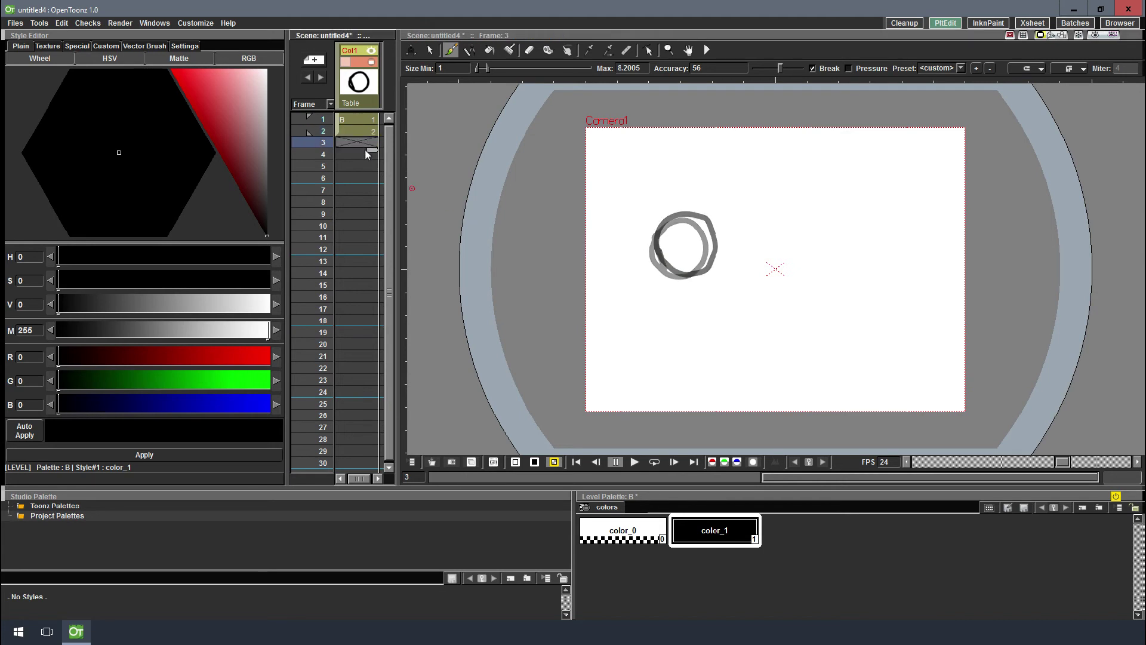
{"action": "mouse_move", "coordinate": [665, 242]}
{"action": "left_mouse_down"}
{"action": "mouse_move", "coordinate": [685, 210]}
{"action": "mouse_move", "coordinate": [711, 209]}
{"action": "mouse_move", "coordinate": [731, 237]}
{"action": "mouse_move", "coordinate": [707, 270]}
{"action": "mouse_move", "coordinate": [665, 242]}
{"action": "left_mouse_up"}
{"action": "left_click", "coordinate": [357, 154]}
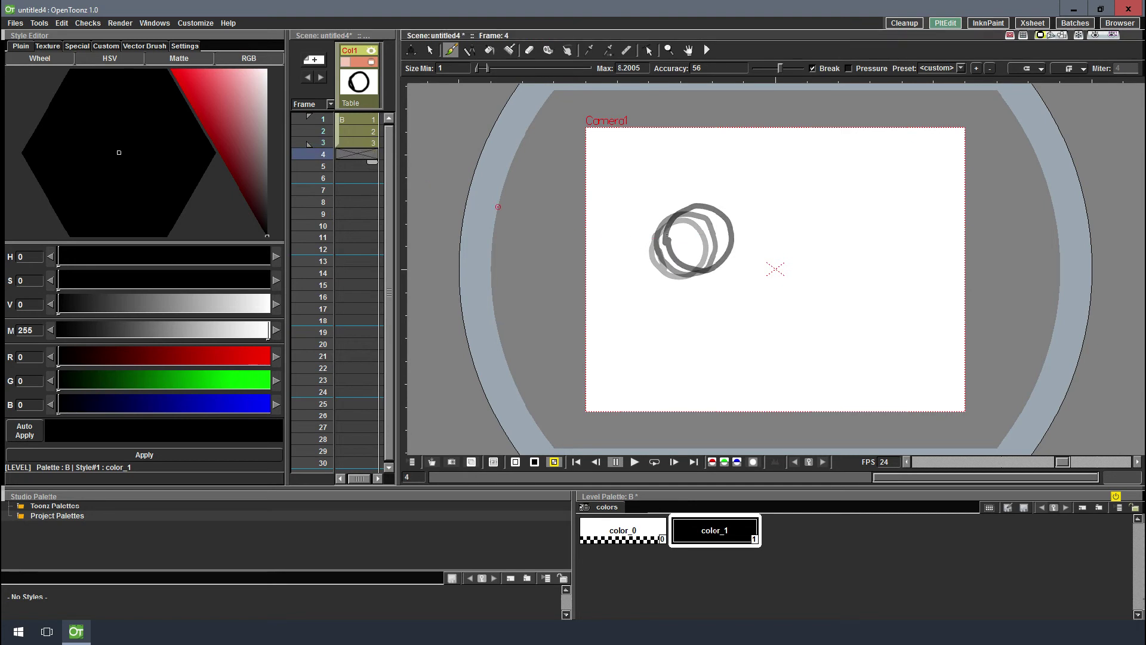
{"action": "mouse_move", "coordinate": [679, 242]}
{"action": "left_mouse_down"}
{"action": "mouse_move", "coordinate": [715, 204]}
{"action": "mouse_move", "coordinate": [734, 216]}
{"action": "mouse_move", "coordinate": [742, 251]}
{"action": "mouse_move", "coordinate": [723, 266]}
{"action": "mouse_move", "coordinate": [695, 264]}
{"action": "mouse_move", "coordinate": [682, 241]}
{"action": "left_mouse_up"}
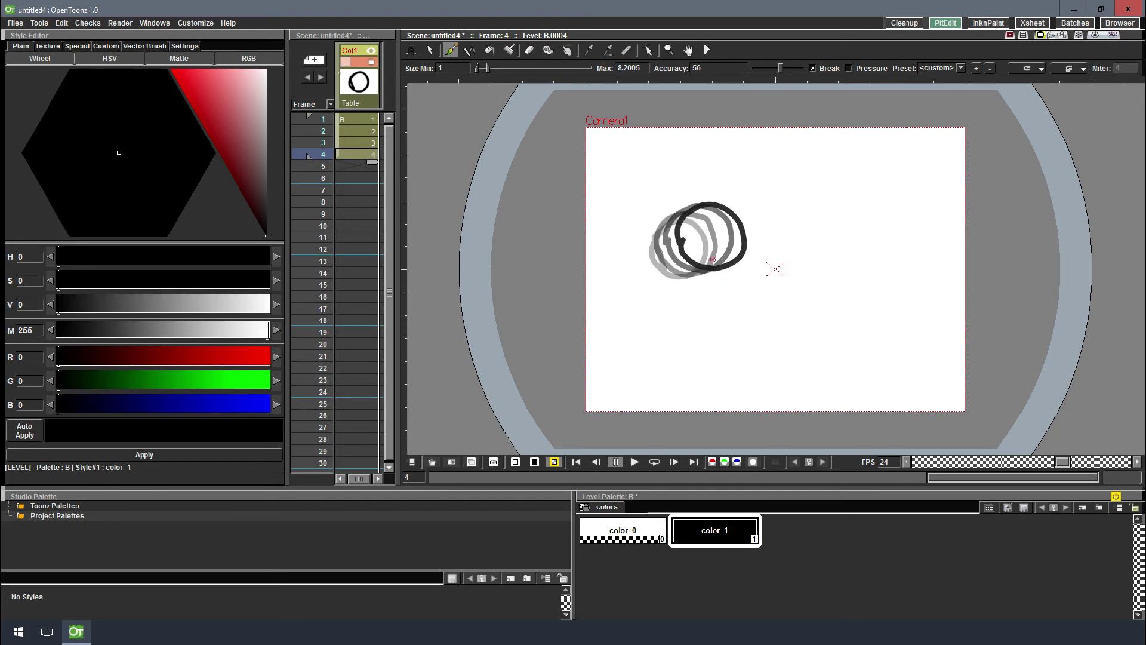
In Preferences > Onion Skin, set Paper Thickness to 20 and turn Onion Skin on
{"action": "left_click", "coordinate": [207, 23]}
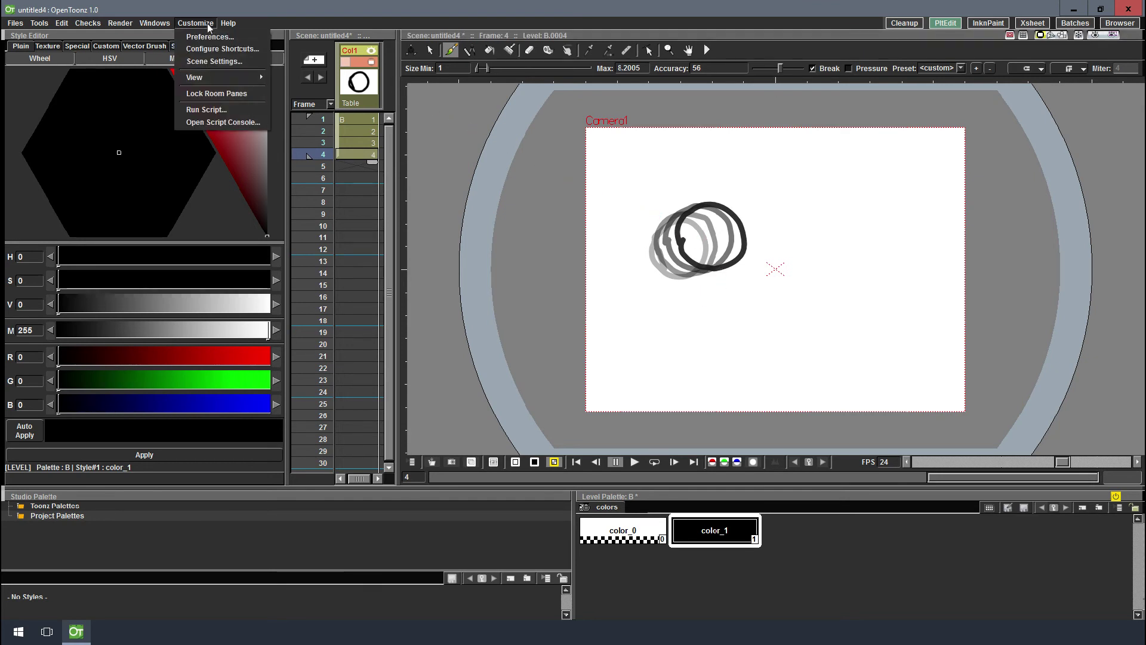
{"action": "left_click", "coordinate": [269, 77]}
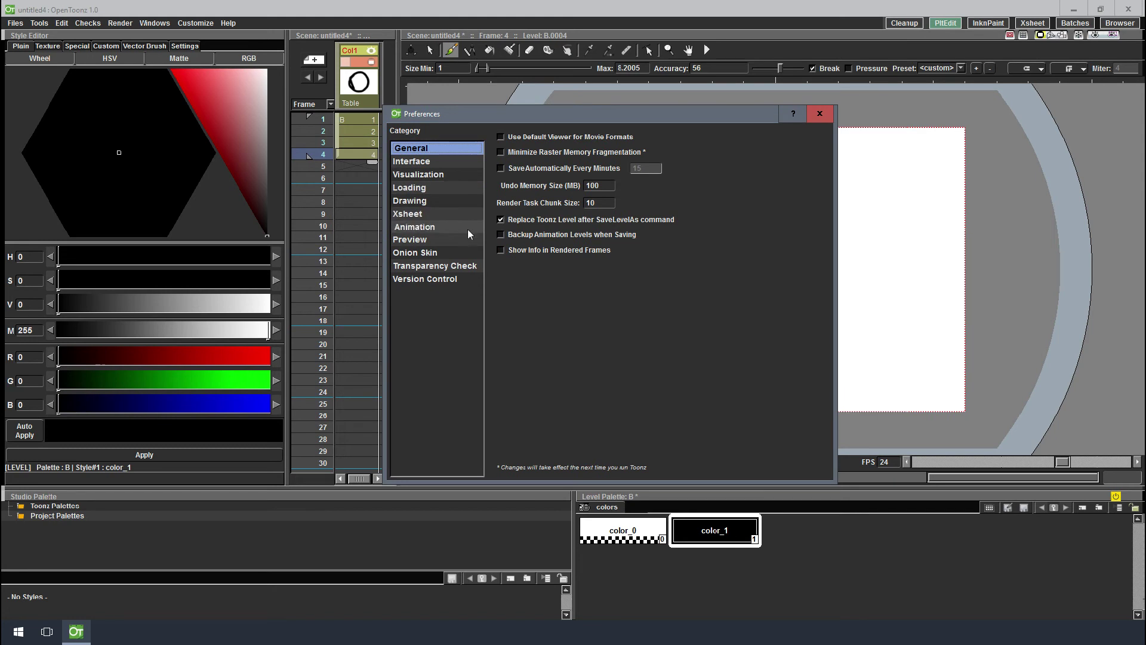
{"action": "left_click", "coordinate": [458, 160]}
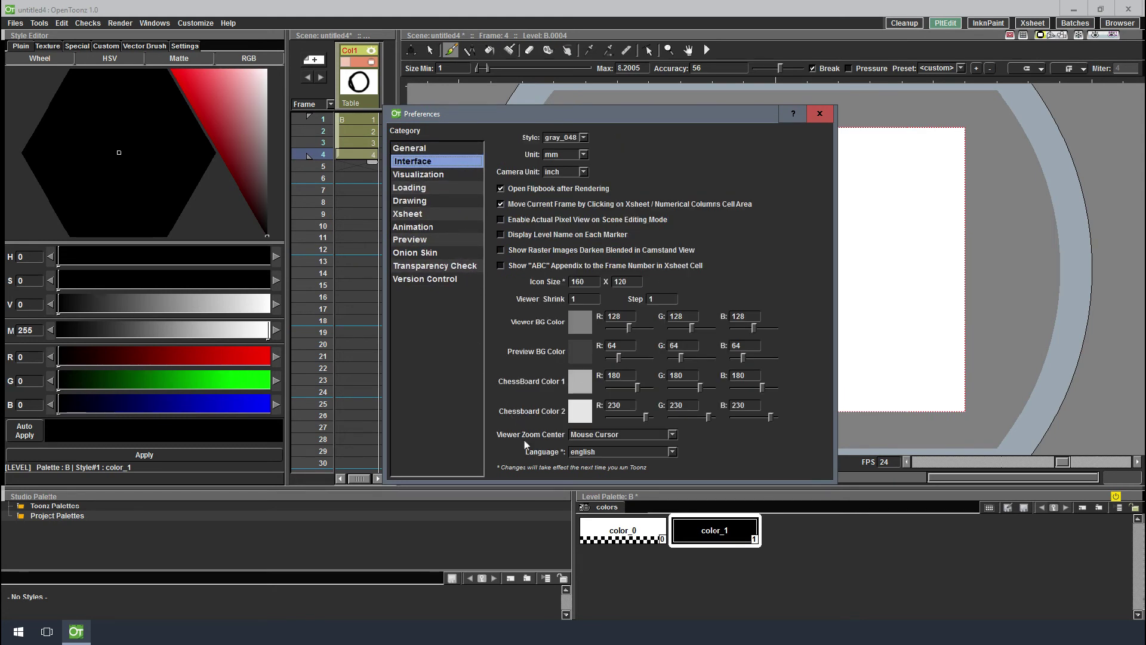
{"action": "left_click", "coordinate": [453, 174]}
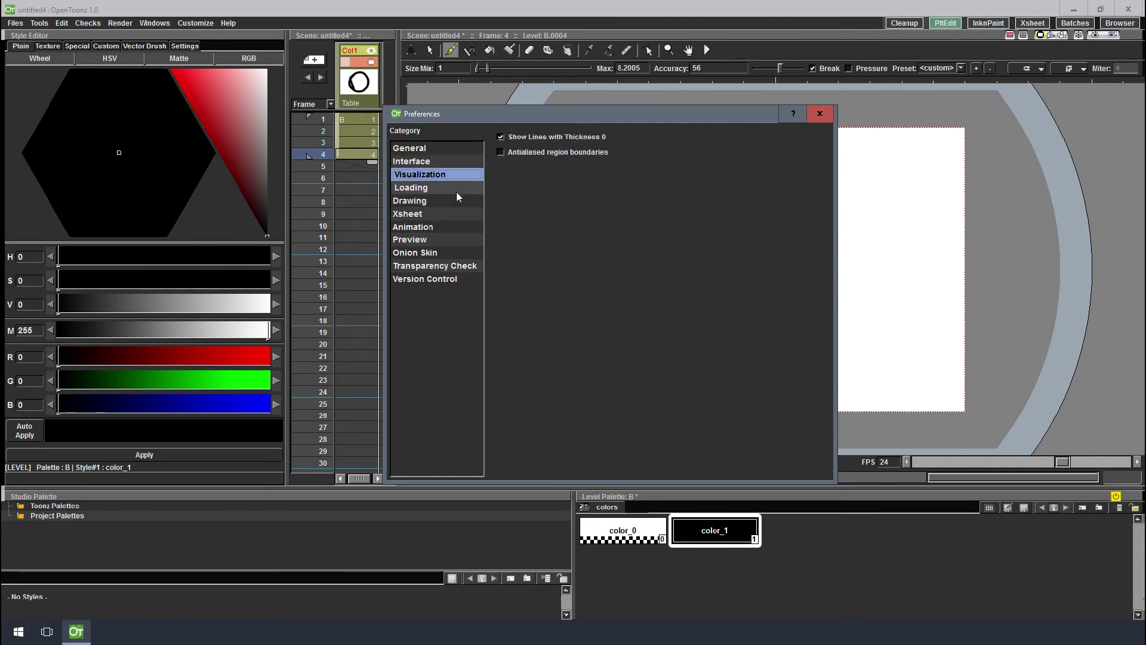
{"action": "left_click", "coordinate": [460, 252]}
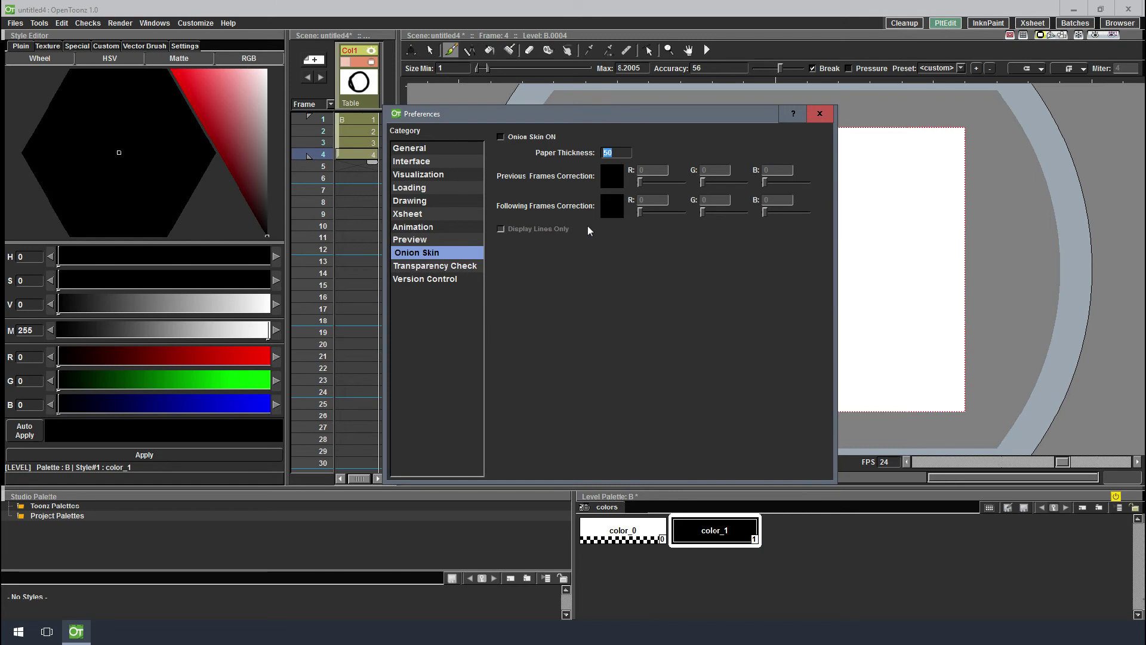
{"action": "type", "text": "20"}
{"action": "left_click", "coordinate": [501, 137]}
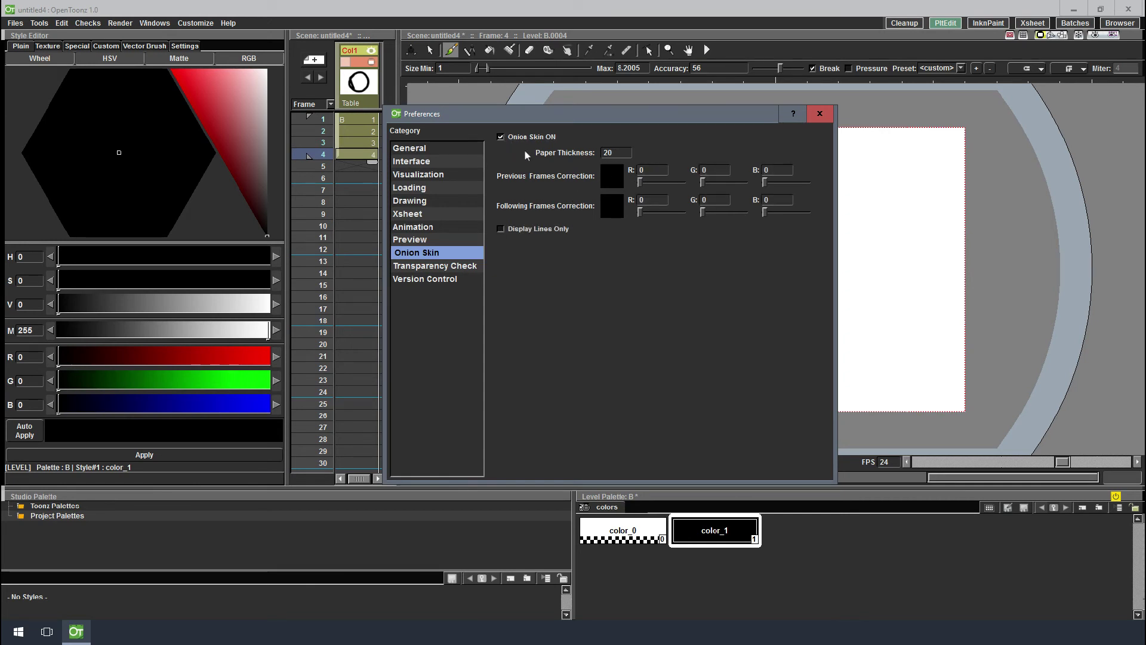
Tint previous onion-skin frames to R 65, G 146, B 177 and close Preferences
{"action": "left_click_drag", "start_coordinate": [639, 182], "coordinate": [816, 181]}
{"action": "left_click_drag", "start_coordinate": [734, 178], "coordinate": [729, 179]}
{"action": "left_click_drag", "start_coordinate": [656, 181], "coordinate": [652, 180]}
{"action": "left_click_drag", "start_coordinate": [806, 182], "coordinate": [795, 186]}
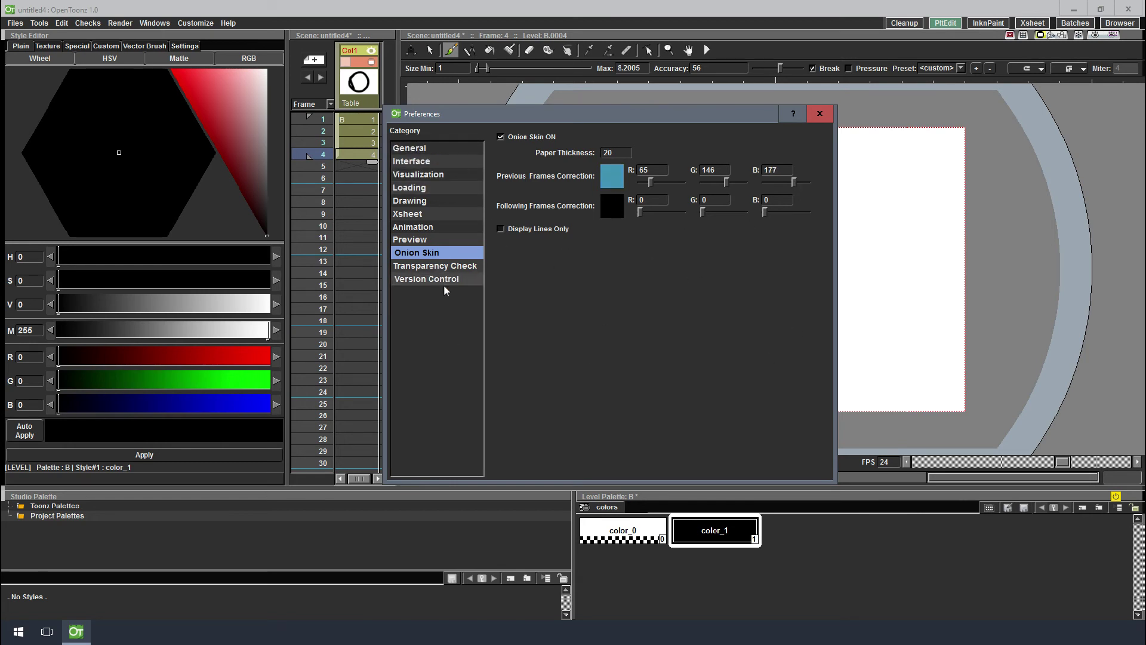
{"action": "left_click", "coordinate": [820, 114]}
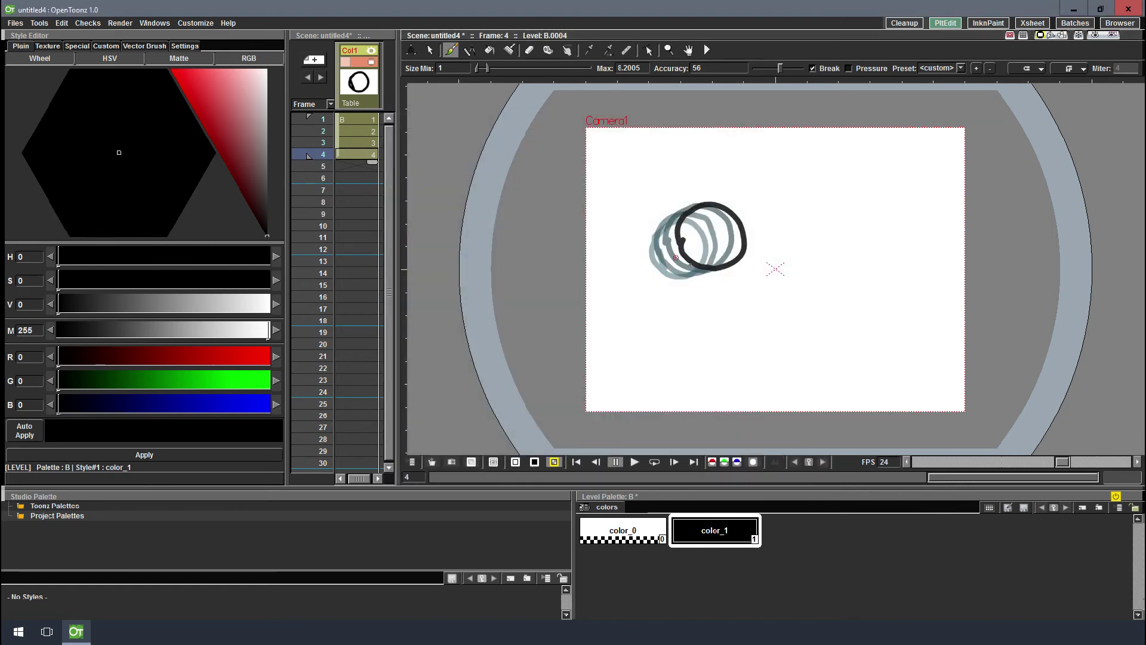
Draw the ball further right on frames 5 and 6, undoing the stray frame 6 stroke
{"action": "left_click", "coordinate": [359, 167]}
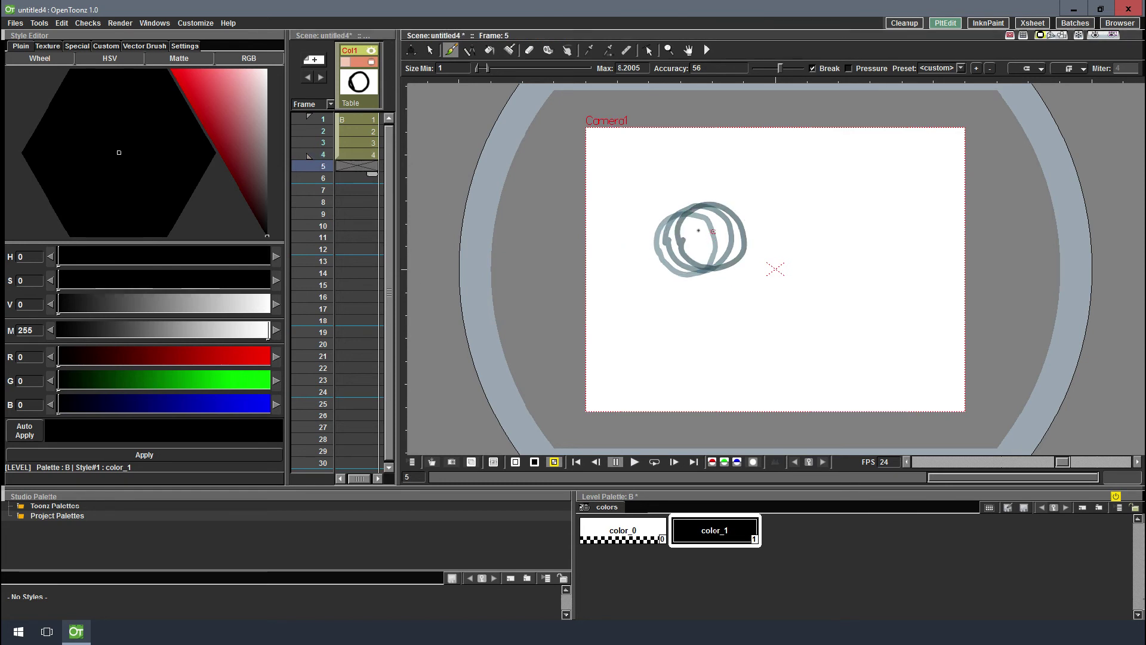
{"action": "mouse_move", "coordinate": [693, 232]}
{"action": "left_mouse_down"}
{"action": "mouse_move", "coordinate": [704, 207]}
{"action": "mouse_move", "coordinate": [726, 202]}
{"action": "mouse_move", "coordinate": [753, 218]}
{"action": "mouse_move", "coordinate": [750, 260]}
{"action": "mouse_move", "coordinate": [710, 266]}
{"action": "mouse_move", "coordinate": [691, 231]}
{"action": "left_mouse_up"}
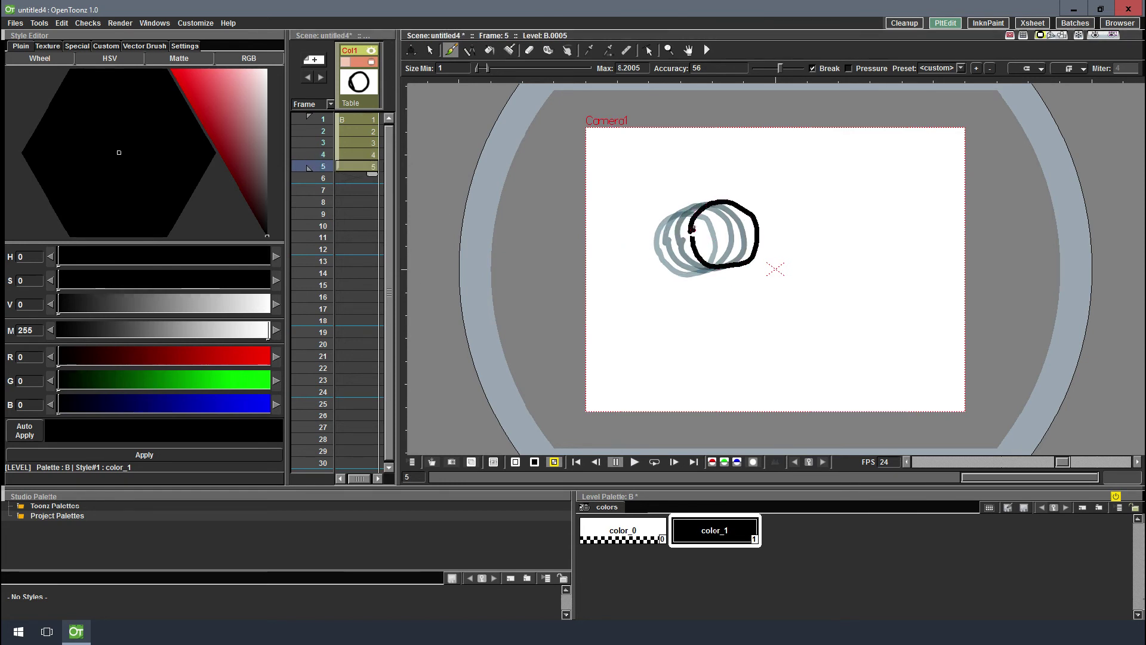
{"action": "left_click", "coordinate": [356, 177]}
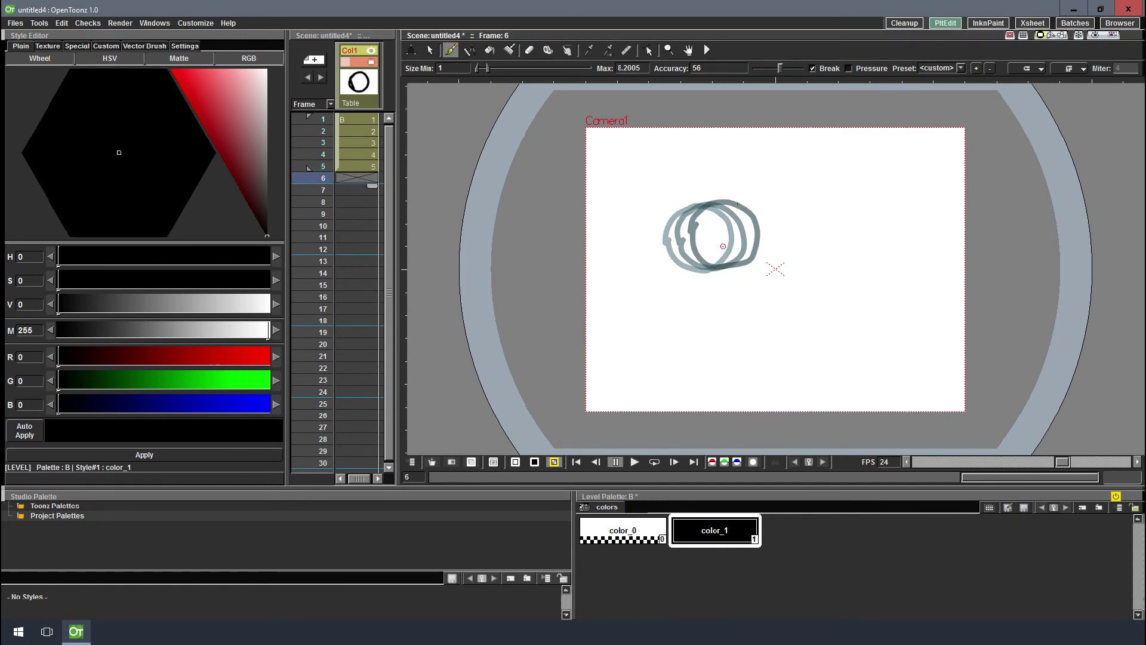
{"action": "mouse_move", "coordinate": [718, 240]}
{"action": "left_mouse_down"}
{"action": "mouse_move", "coordinate": [786, 209]}
{"action": "mouse_move", "coordinate": [771, 257]}
{"action": "mouse_move", "coordinate": [720, 255]}
{"action": "mouse_move", "coordinate": [718, 218]}
{"action": "mouse_move", "coordinate": [782, 233]}
{"action": "mouse_move", "coordinate": [759, 263]}
{"action": "mouse_move", "coordinate": [725, 257]}
{"action": "left_mouse_up"}
{"action": "key", "text": "ctrl+z"}
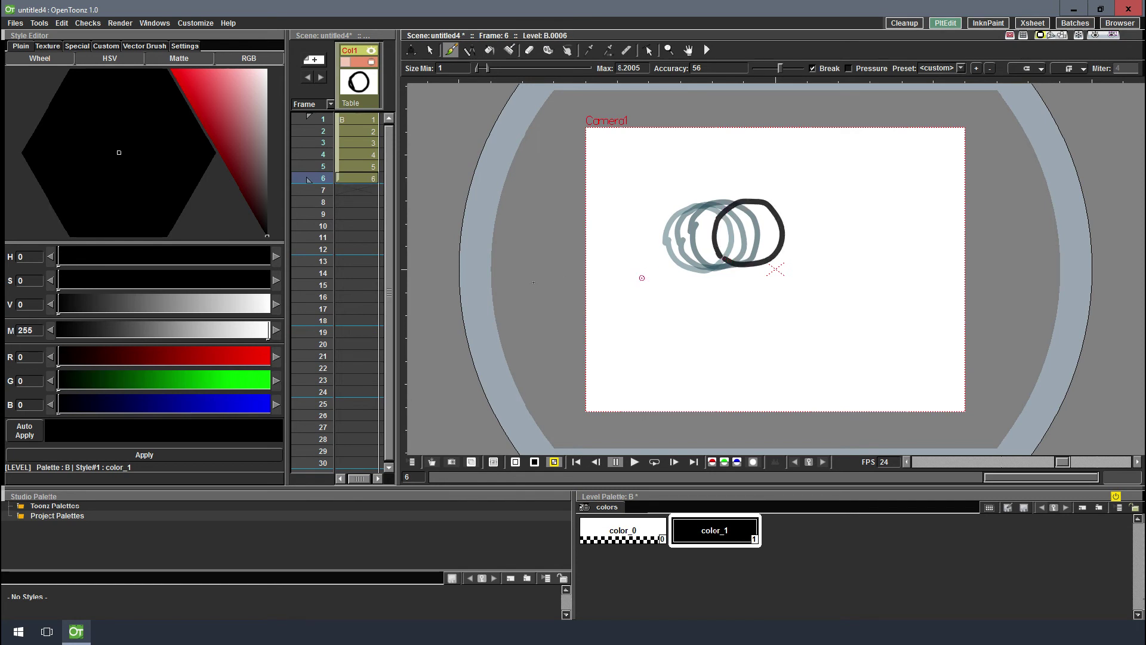
{"action": "left_click", "coordinate": [361, 321]}
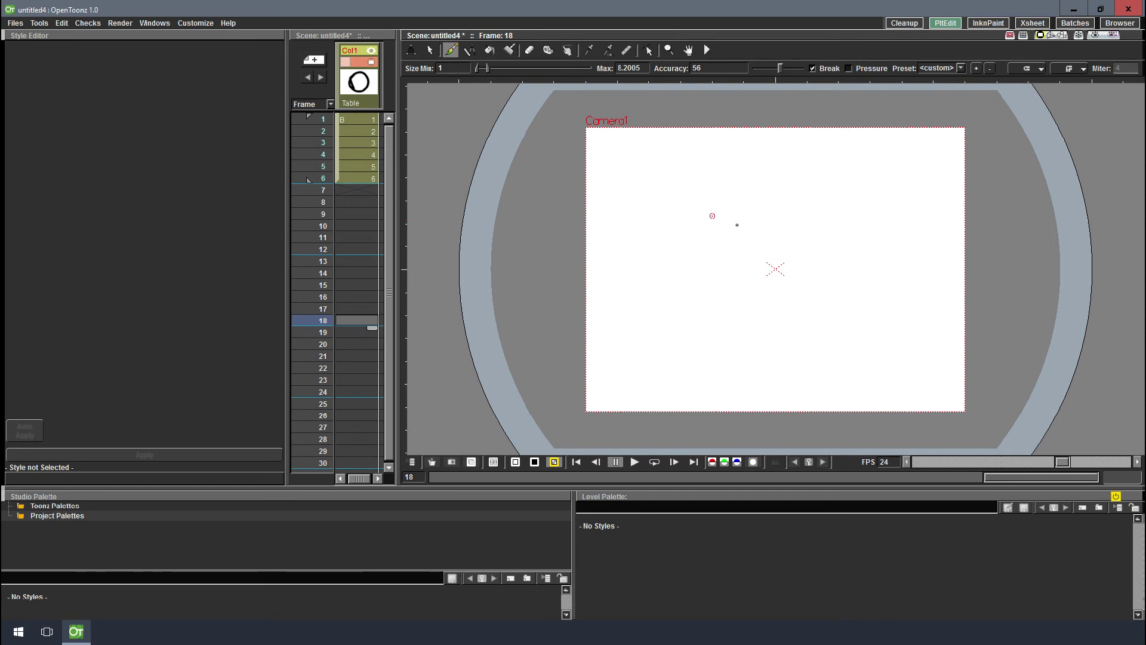
Draw ball circles on frames 18, 12 (redrawn after an undo), 9 and 15
{"action": "mouse_move", "coordinate": [730, 247]}
{"action": "left_mouse_down"}
{"action": "mouse_move", "coordinate": [747, 204]}
{"action": "mouse_move", "coordinate": [772, 196]}
{"action": "mouse_move", "coordinate": [811, 210]}
{"action": "mouse_move", "coordinate": [826, 240]}
{"action": "mouse_move", "coordinate": [812, 280]}
{"action": "mouse_move", "coordinate": [784, 296]}
{"action": "mouse_move", "coordinate": [739, 279]}
{"action": "mouse_move", "coordinate": [731, 247]}
{"action": "left_mouse_up"}
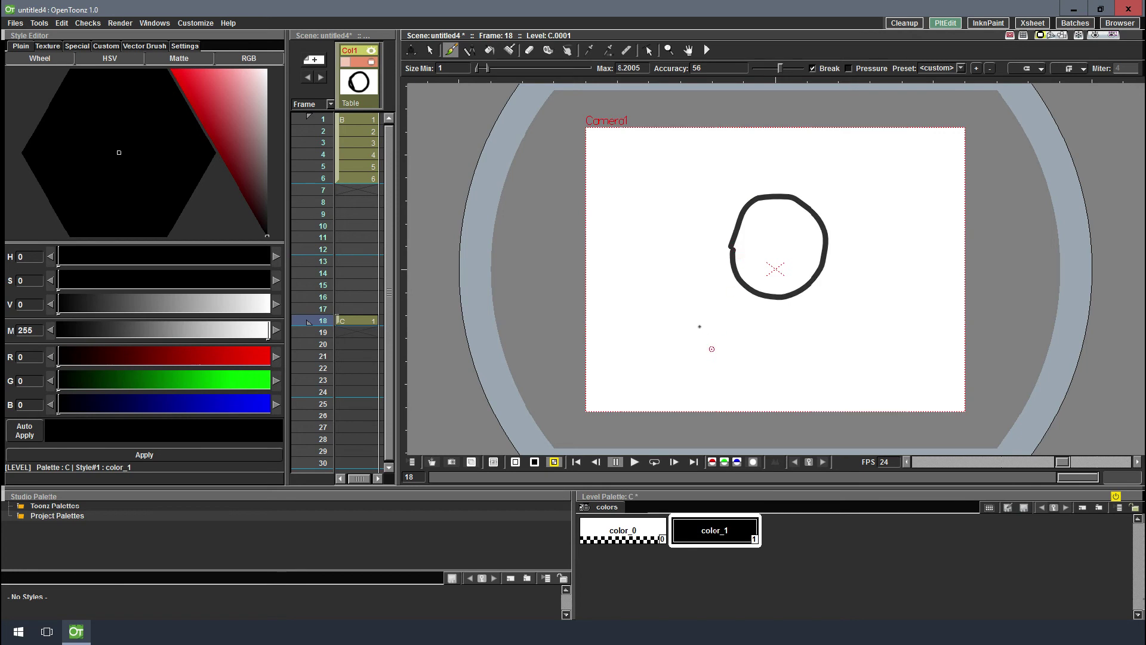
{"action": "left_click", "coordinate": [368, 250]}
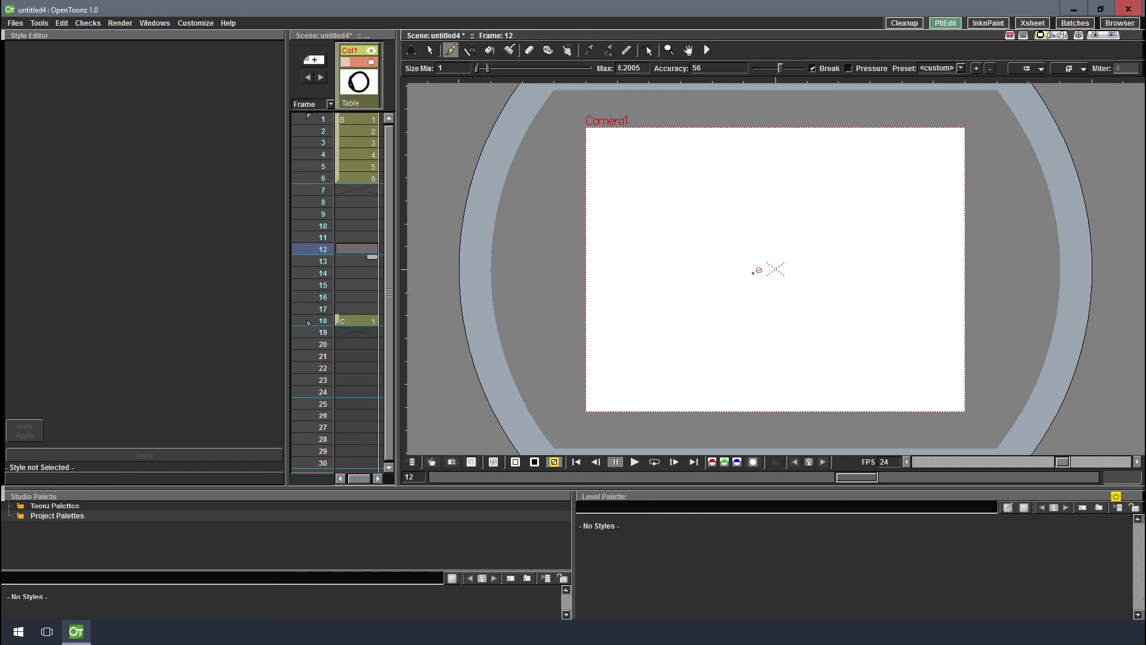
{"action": "mouse_move", "coordinate": [735, 280]}
{"action": "left_mouse_down"}
{"action": "mouse_move", "coordinate": [770, 205]}
{"action": "mouse_move", "coordinate": [801, 212]}
{"action": "mouse_move", "coordinate": [823, 247]}
{"action": "mouse_move", "coordinate": [790, 309]}
{"action": "left_mouse_up"}
{"action": "key", "text": "ctrl+z"}
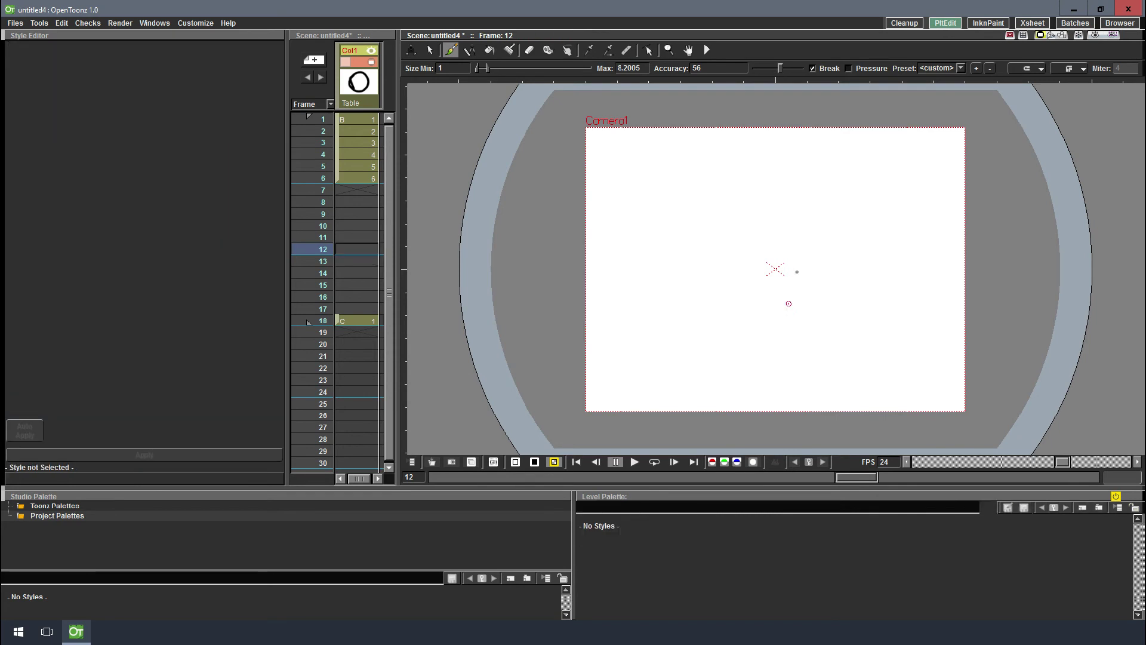
{"action": "mouse_move", "coordinate": [770, 213]}
{"action": "left_mouse_down"}
{"action": "mouse_move", "coordinate": [732, 263]}
{"action": "mouse_move", "coordinate": [773, 315]}
{"action": "mouse_move", "coordinate": [813, 250]}
{"action": "mouse_move", "coordinate": [776, 213]}
{"action": "mouse_move", "coordinate": [740, 242]}
{"action": "mouse_move", "coordinate": [739, 267]}
{"action": "left_mouse_up"}
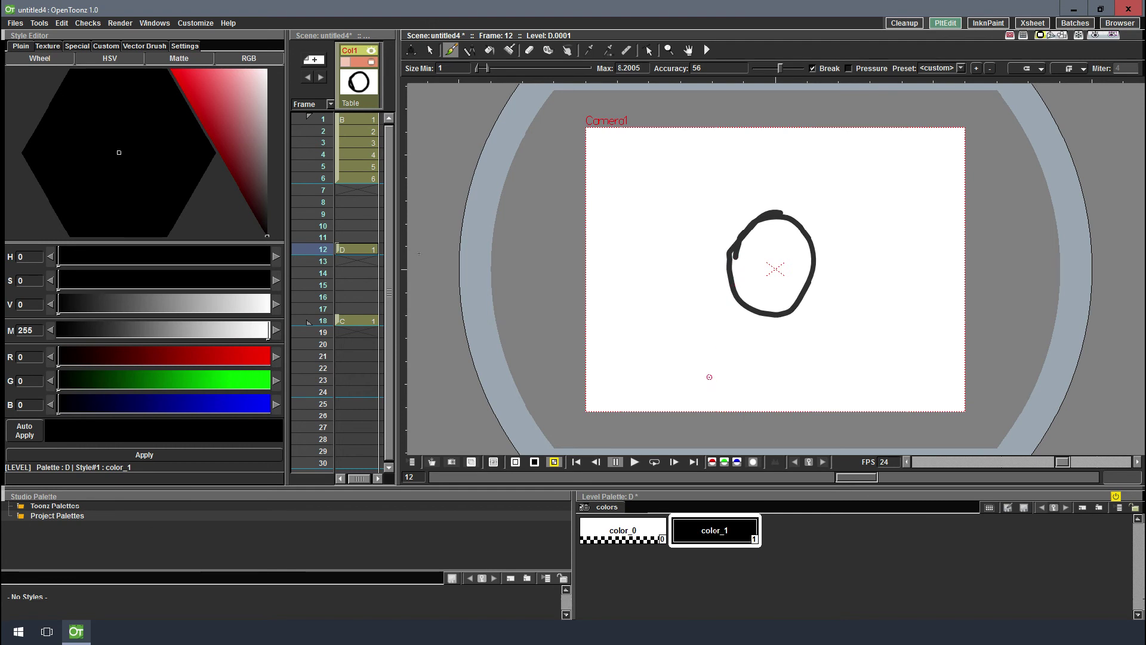
{"action": "left_click", "coordinate": [367, 214]}
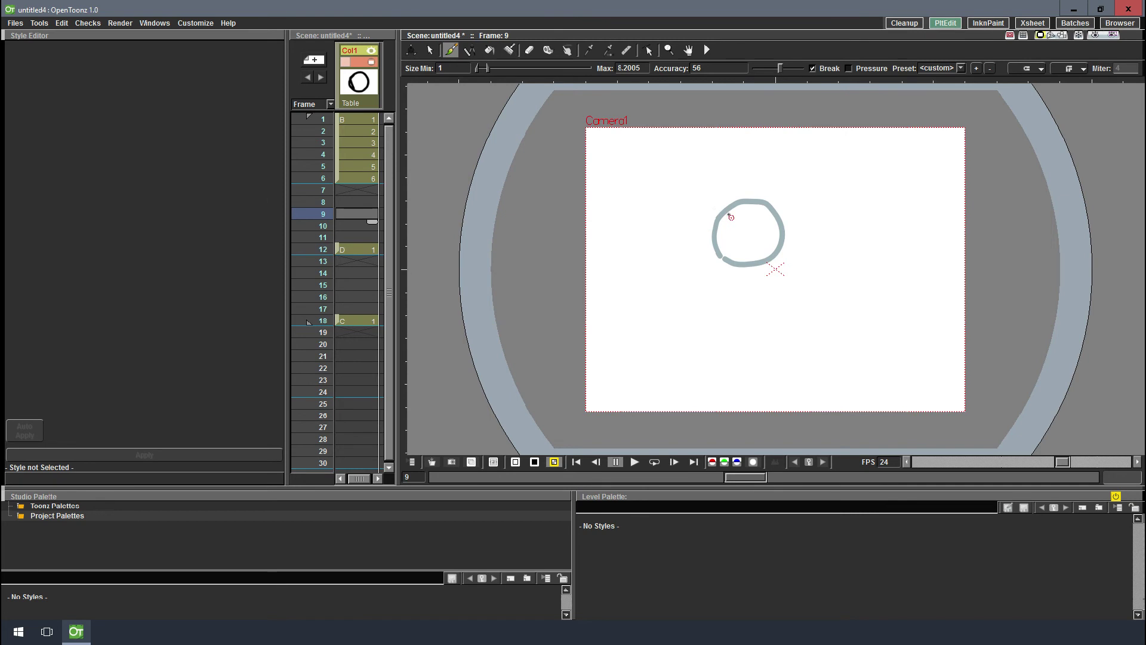
{"action": "mouse_move", "coordinate": [731, 218]}
{"action": "left_mouse_down"}
{"action": "mouse_move", "coordinate": [706, 211]}
{"action": "mouse_move", "coordinate": [691, 234]}
{"action": "mouse_move", "coordinate": [701, 270]}
{"action": "mouse_move", "coordinate": [740, 266]}
{"action": "mouse_move", "coordinate": [748, 236]}
{"action": "mouse_move", "coordinate": [728, 222]}
{"action": "left_mouse_up"}
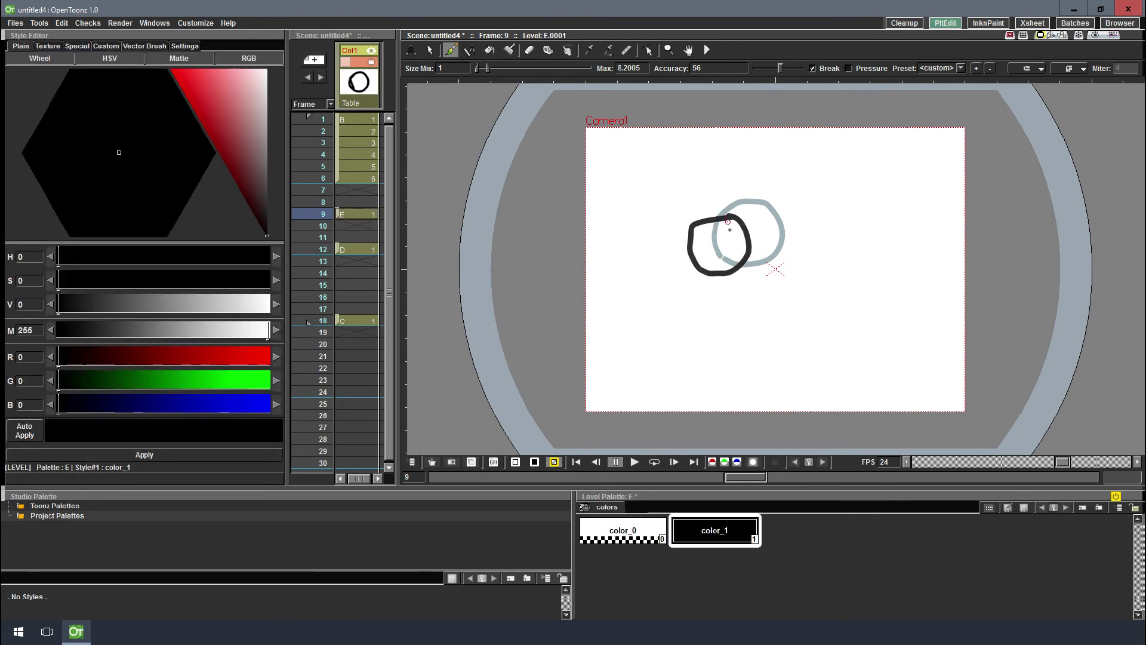
{"action": "left_click", "coordinate": [361, 285]}
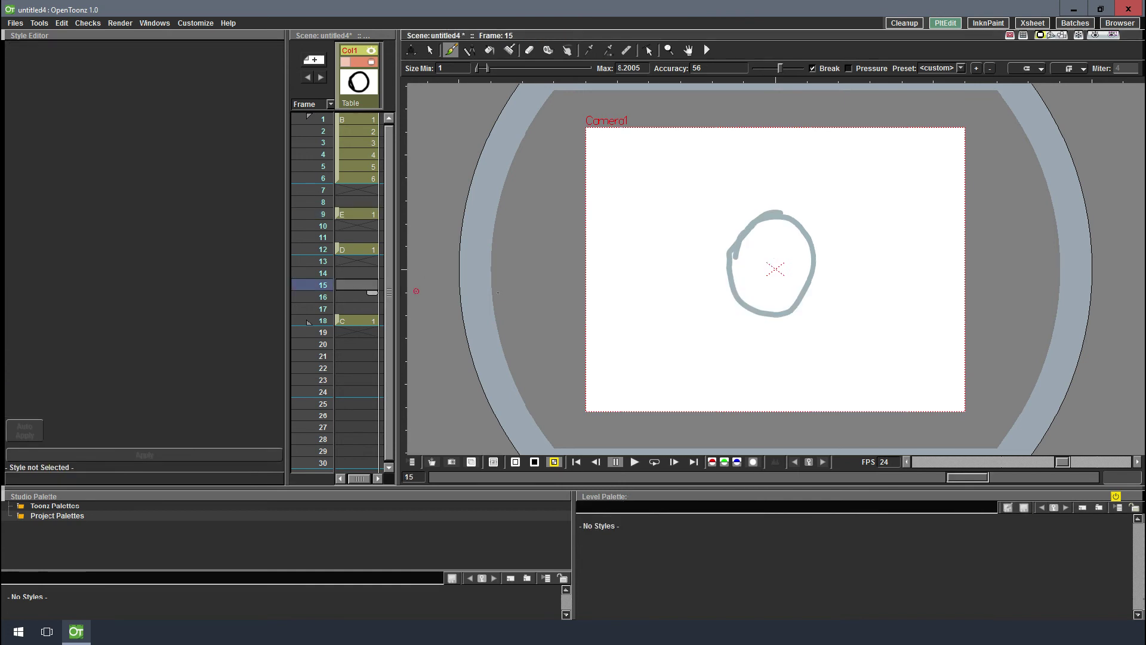
{"action": "mouse_move", "coordinate": [775, 229]}
{"action": "left_mouse_down"}
{"action": "mouse_move", "coordinate": [835, 248]}
{"action": "mouse_move", "coordinate": [809, 283]}
{"action": "mouse_move", "coordinate": [776, 228]}
{"action": "left_mouse_up"}
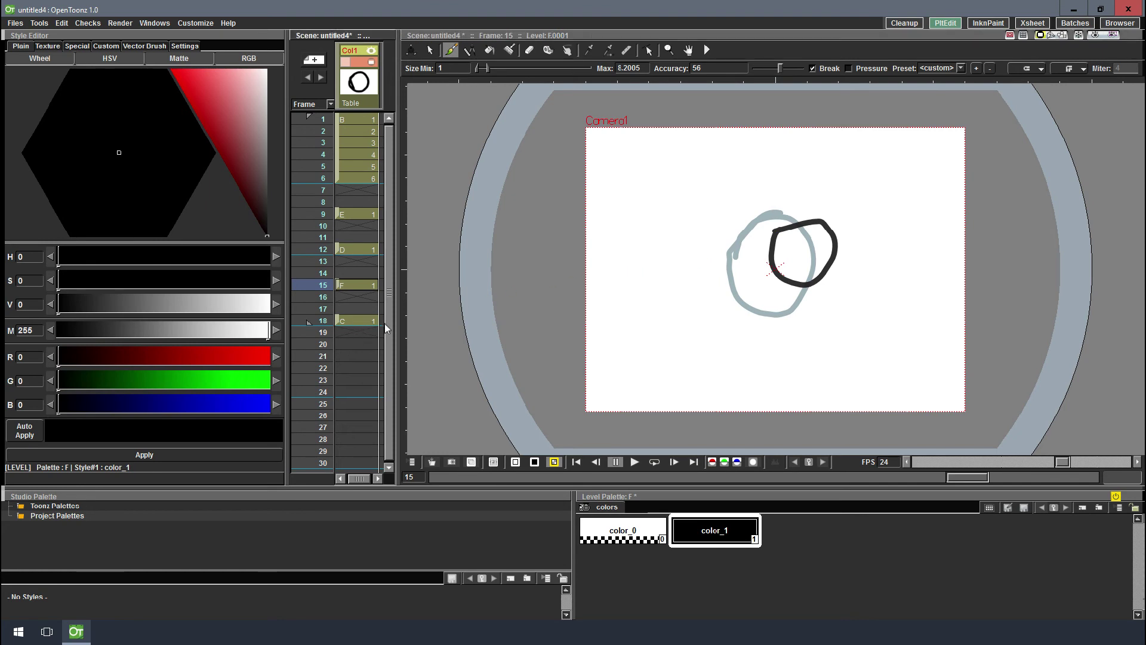
Play the animation on a loop, stop it, and deactivate onion skin
{"action": "left_click", "coordinate": [655, 464]}
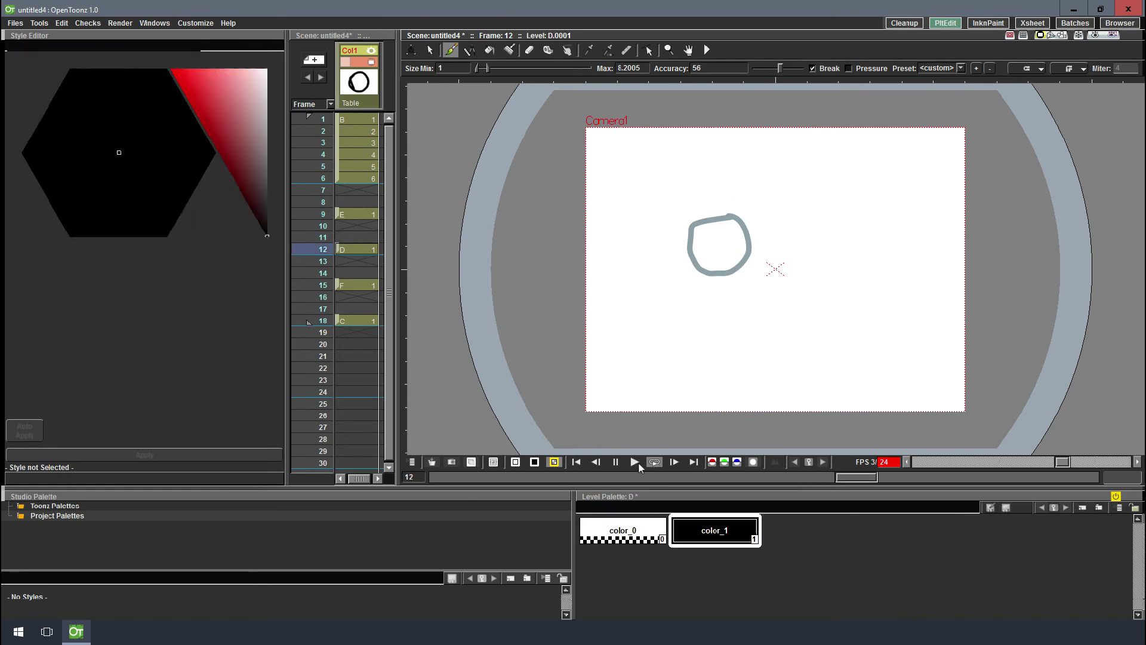
{"action": "left_click", "coordinate": [617, 464]}
{"action": "right_click", "coordinate": [771, 301]}
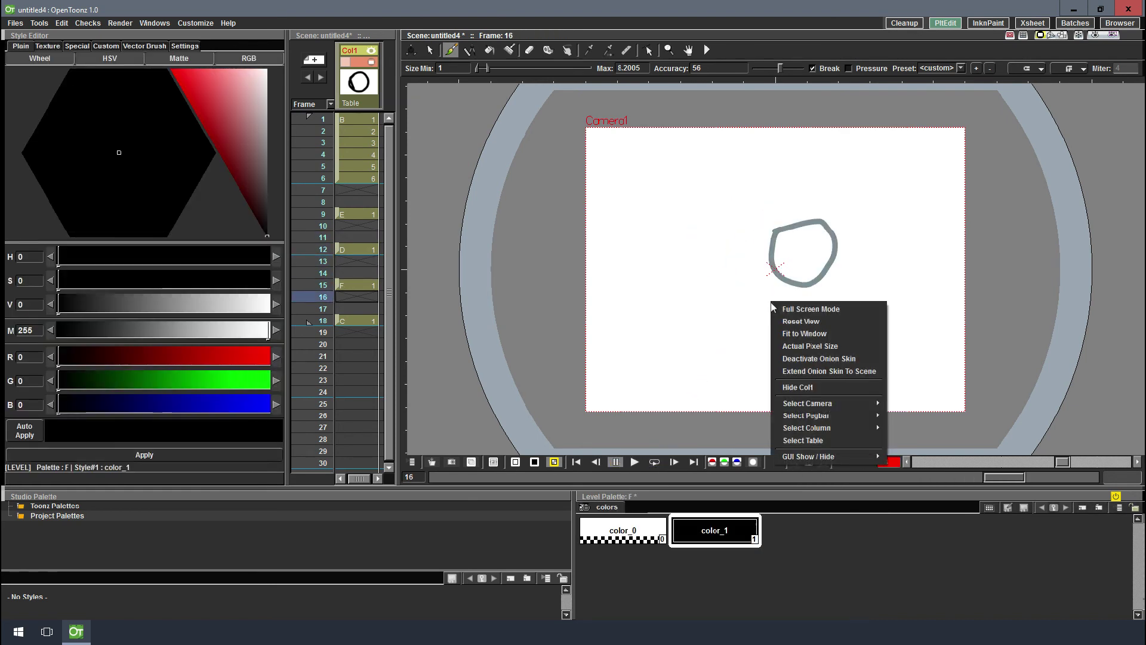
{"action": "left_click", "coordinate": [842, 359]}
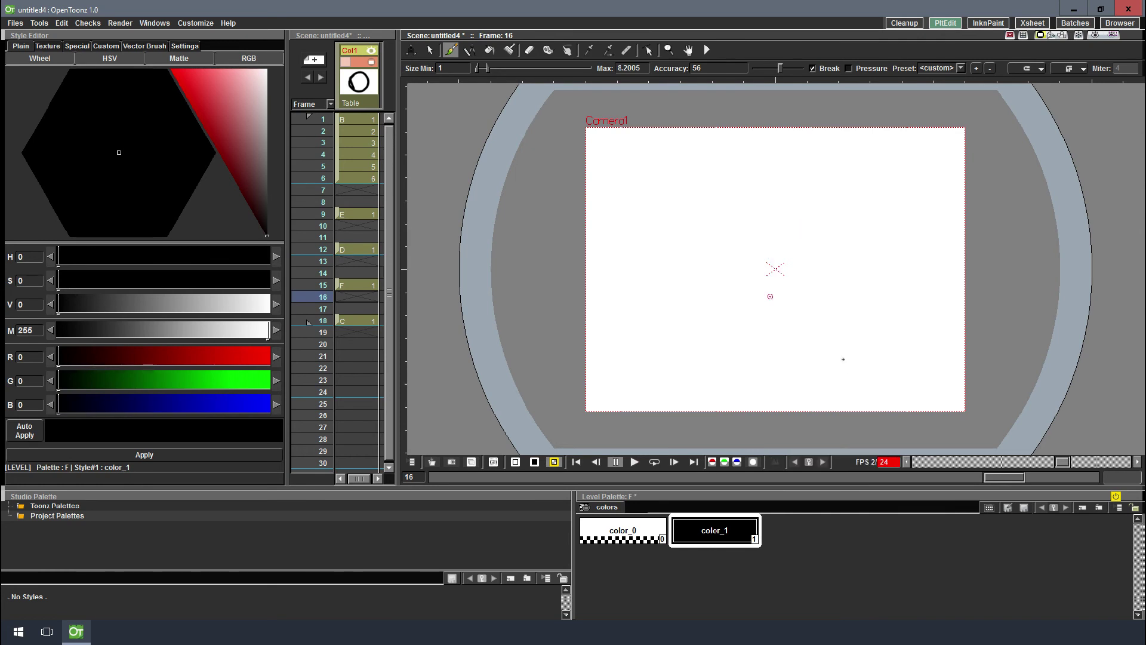
Play the animation again with looping toggled, stop it, and select empty frame 7
{"action": "left_click", "coordinate": [636, 463]}
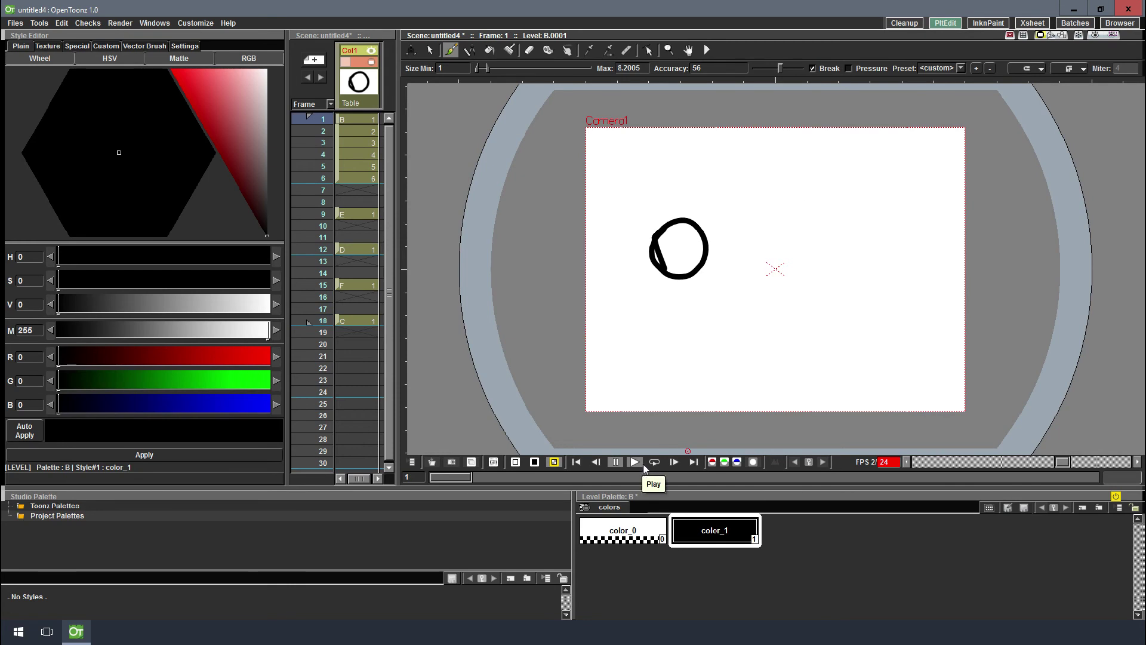
{"action": "left_click", "coordinate": [654, 464]}
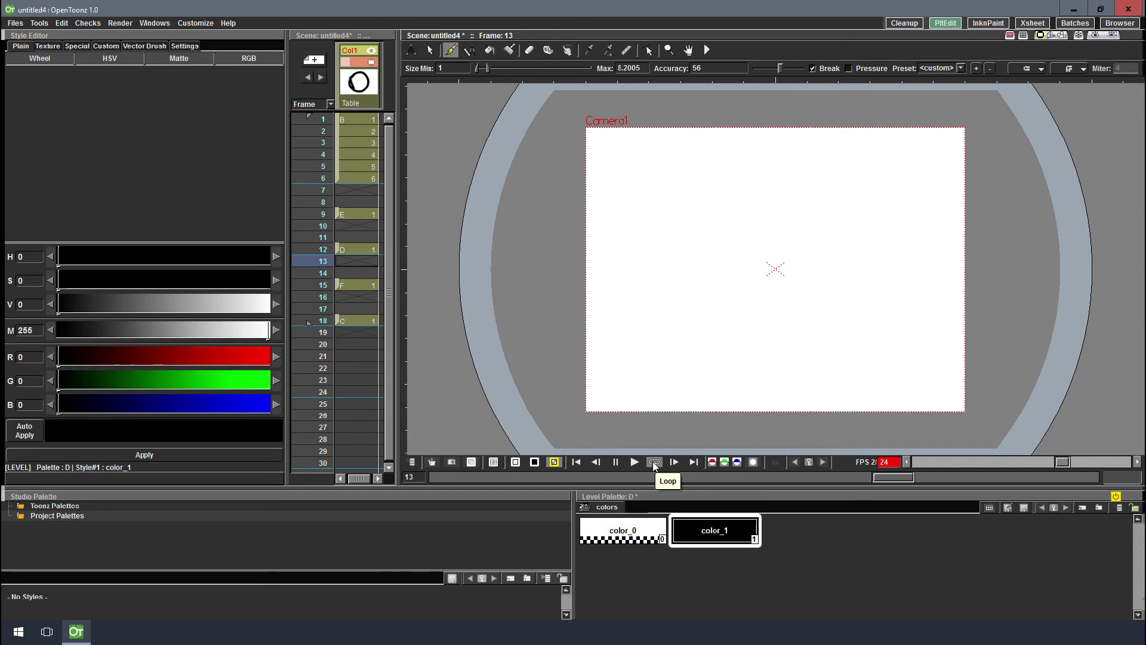
{"action": "left_click", "coordinate": [617, 463]}
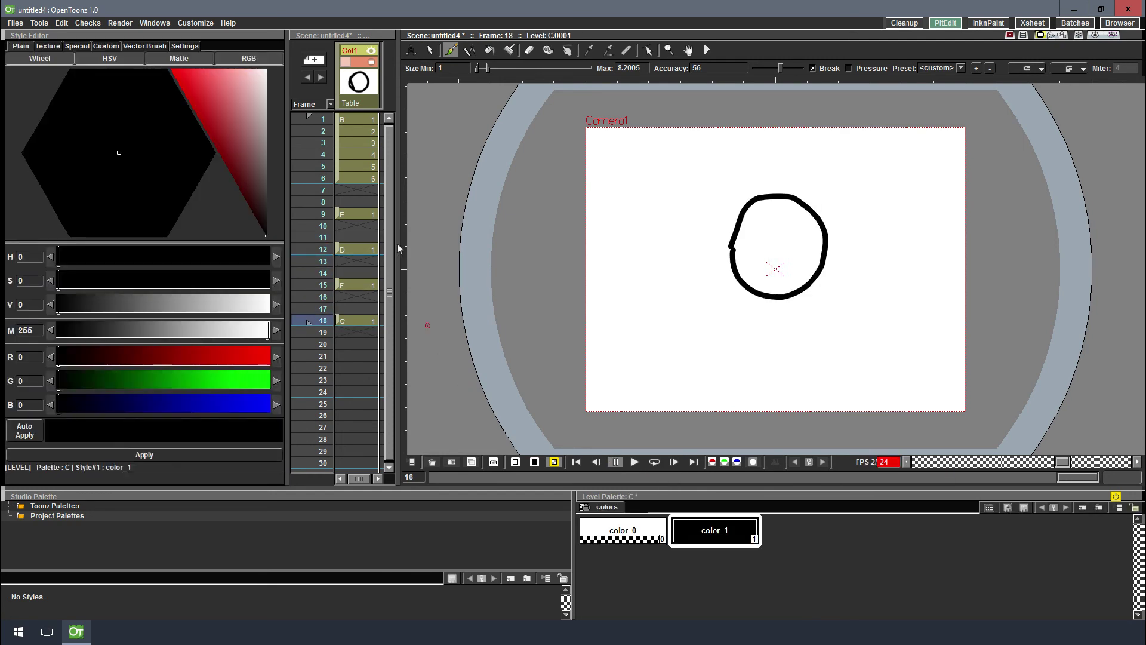
{"action": "left_click", "coordinate": [370, 190]}
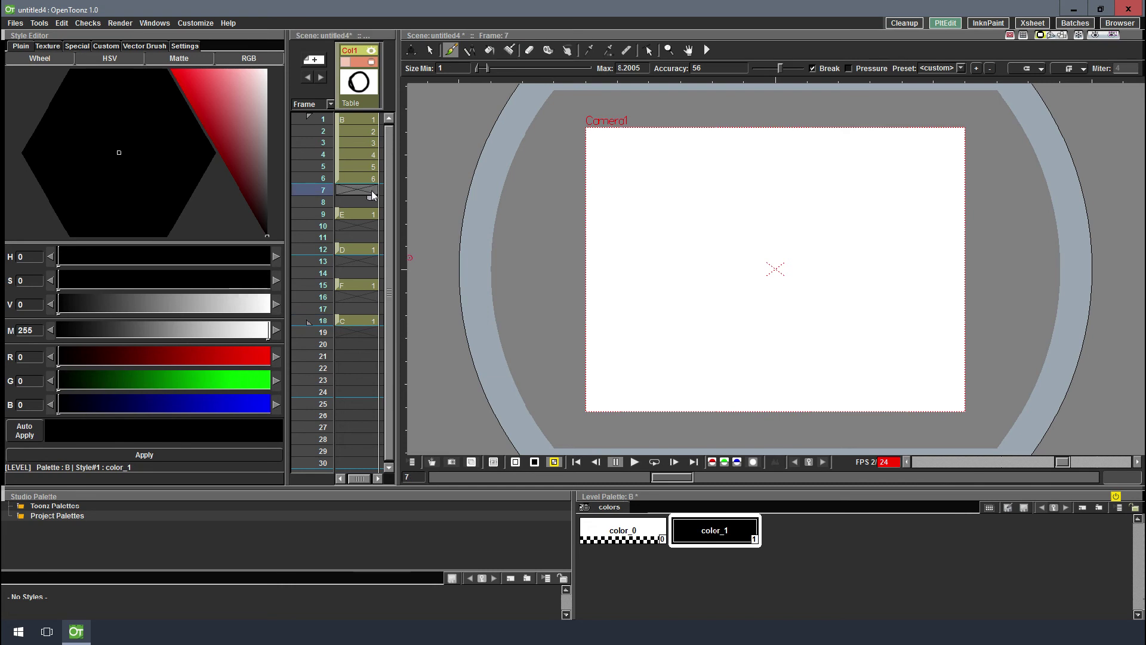
Activate Onion Skin from the viewer's right-click menu and toggle on the Safe Area guides
{"action": "right_click", "coordinate": [803, 292]}
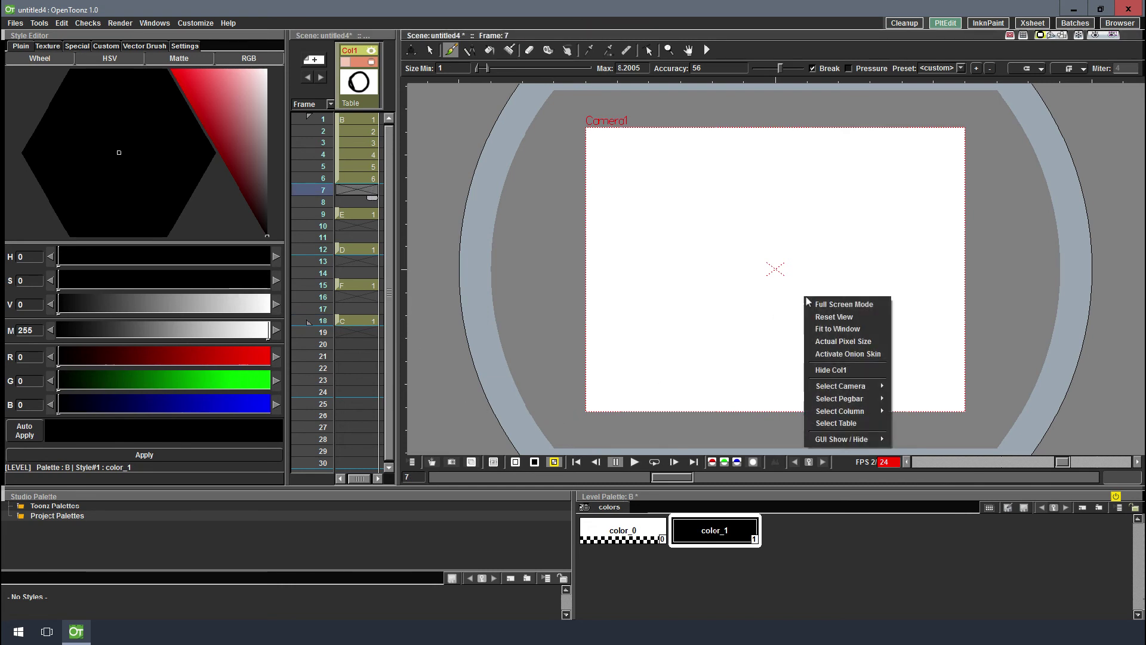
{"action": "left_click", "coordinate": [865, 353]}
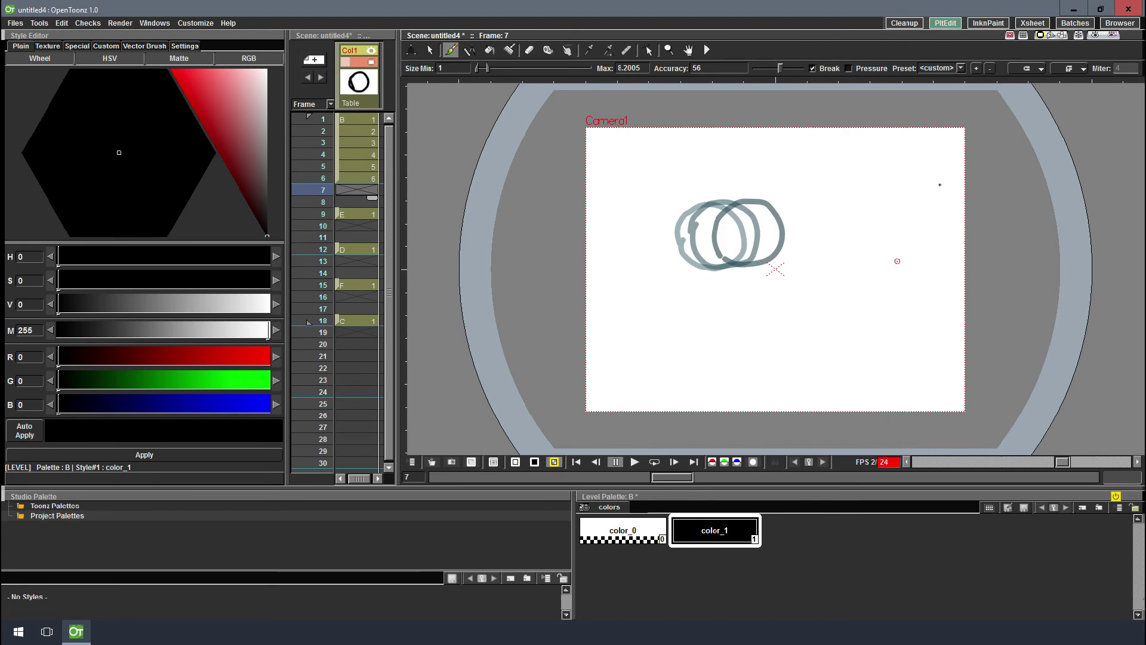
{"action": "left_click", "coordinate": [1010, 36]}
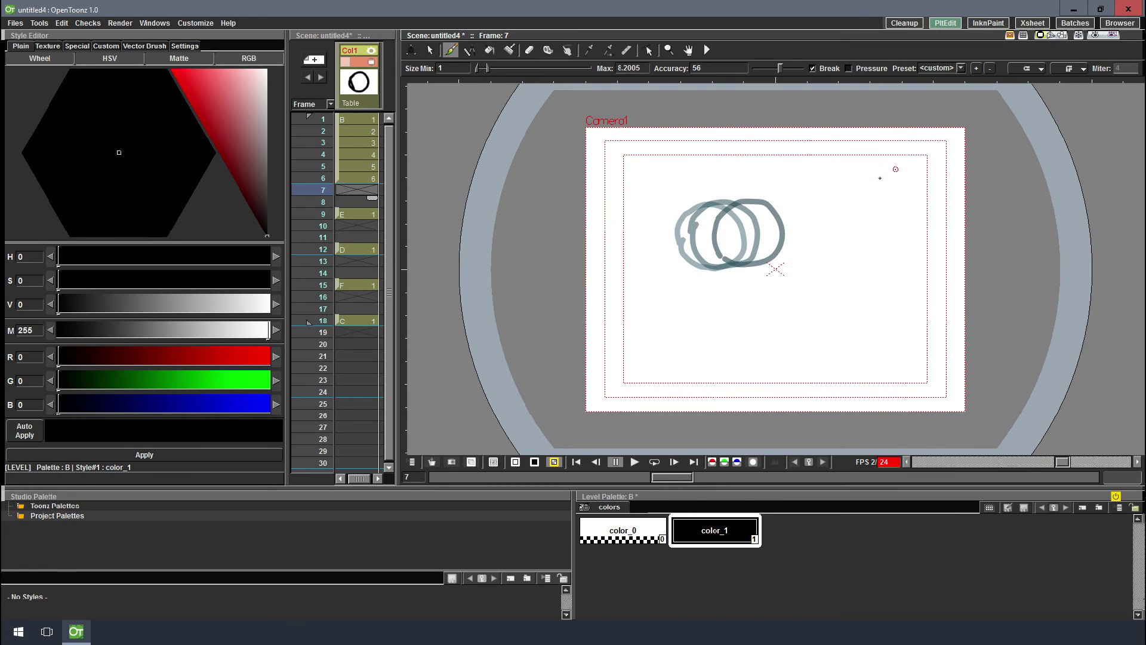
Turn on the field guide grid and brush a new ball circle on frame 24, left of centre
{"action": "left_click", "coordinate": [1024, 37]}
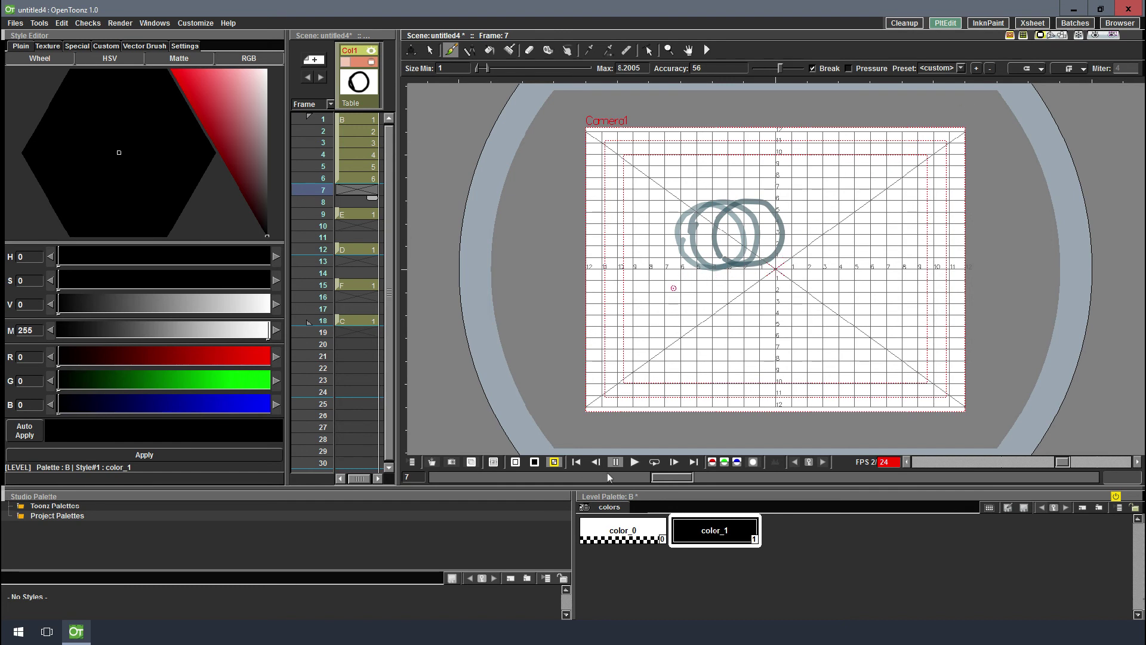
{"action": "left_click", "coordinate": [577, 461]}
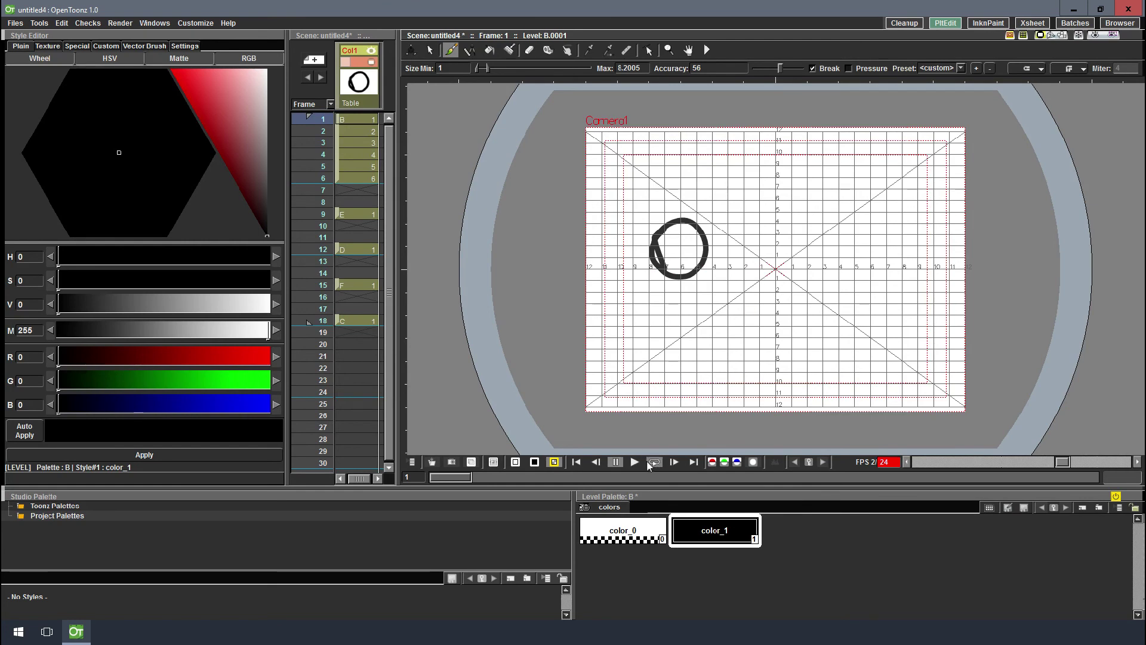
{"action": "left_click", "coordinate": [368, 391]}
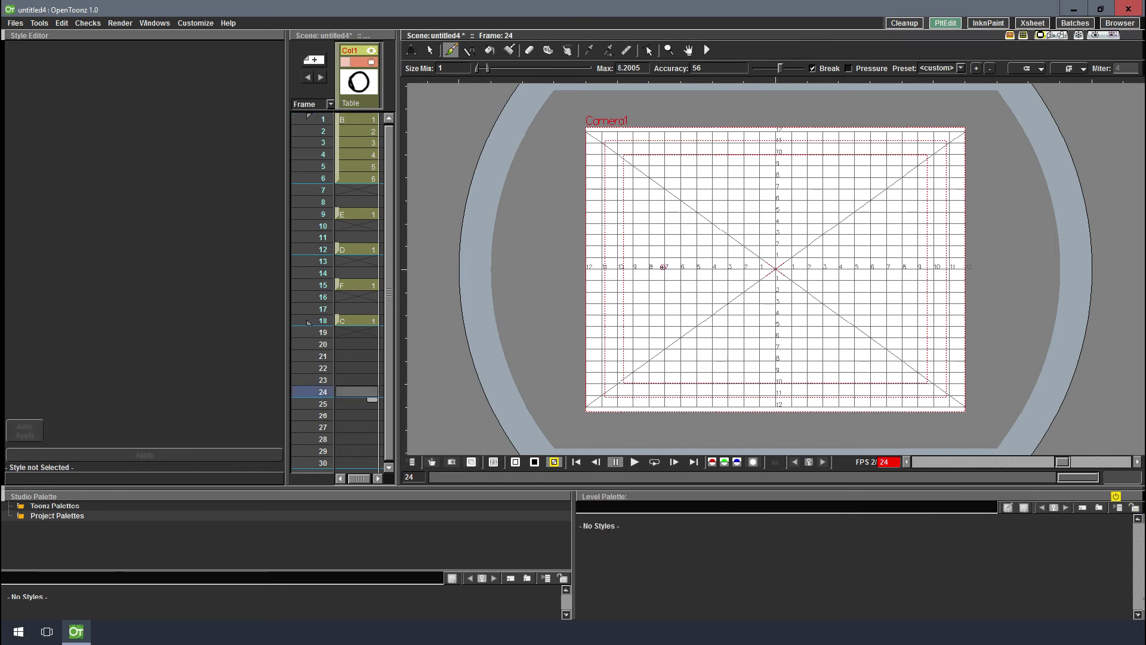
{"action": "mouse_move", "coordinate": [660, 270]}
{"action": "left_mouse_down"}
{"action": "mouse_move", "coordinate": [667, 234]}
{"action": "mouse_move", "coordinate": [715, 245]}
{"action": "mouse_move", "coordinate": [704, 287]}
{"action": "mouse_move", "coordinate": [657, 263]}
{"action": "mouse_move", "coordinate": [679, 242]}
{"action": "left_mouse_up"}
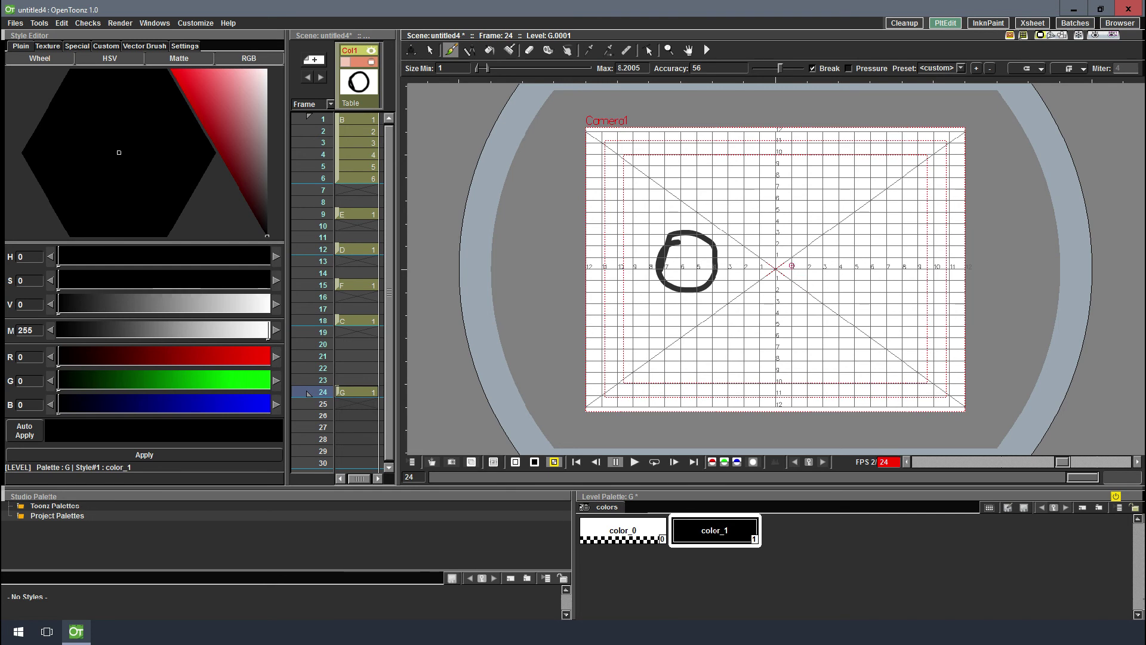
Hide the field guide grid and switch the viewer to 3D View showing camera and table
{"action": "left_click", "coordinate": [1021, 37]}
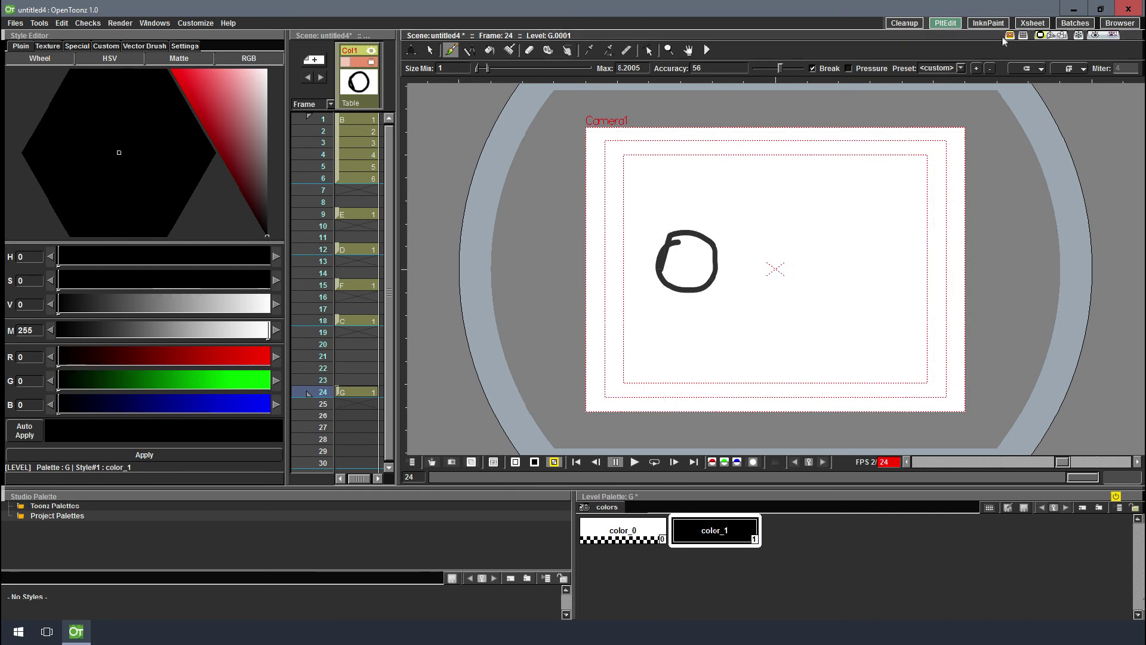
{"action": "left_click", "coordinate": [1040, 37]}
{"action": "left_click", "coordinate": [1050, 36]}
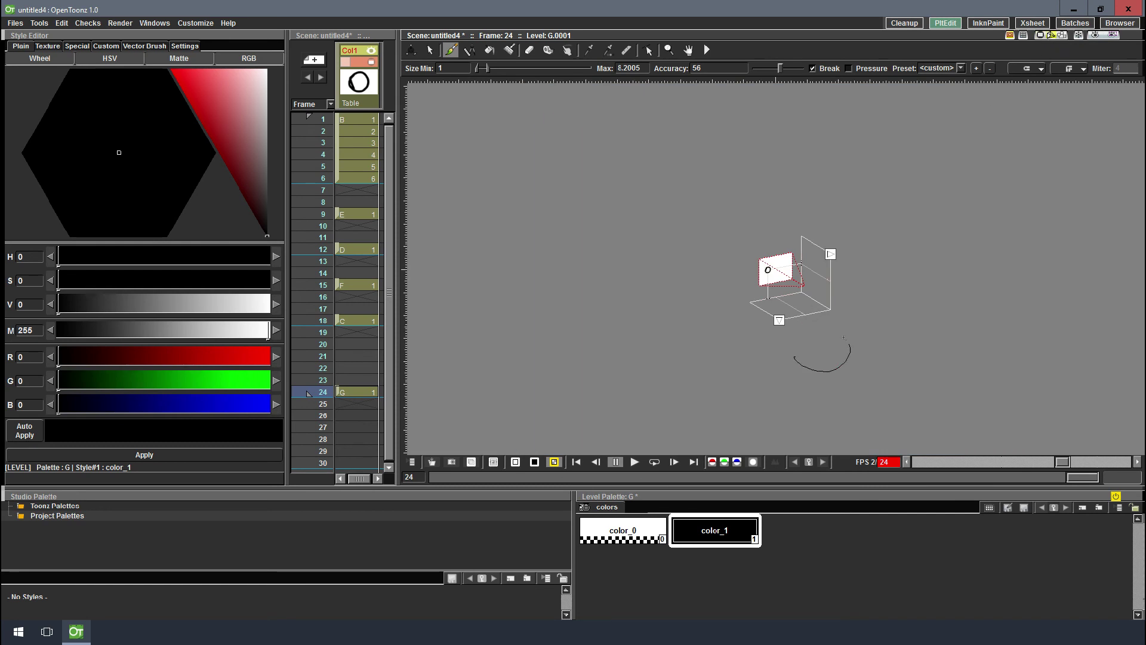
Undo the stray stroke drawn in the 3D view and return the viewer to Camera View
{"action": "mouse_move", "coordinate": [836, 328]}
{"action": "left_mouse_down"}
{"action": "mouse_move", "coordinate": [830, 206]}
{"action": "mouse_move", "coordinate": [696, 277]}
{"action": "mouse_move", "coordinate": [795, 387]}
{"action": "mouse_move", "coordinate": [810, 348]}
{"action": "left_mouse_up"}
{"action": "key", "text": "ctrl+z"}
{"action": "left_click", "coordinate": [1062, 36]}
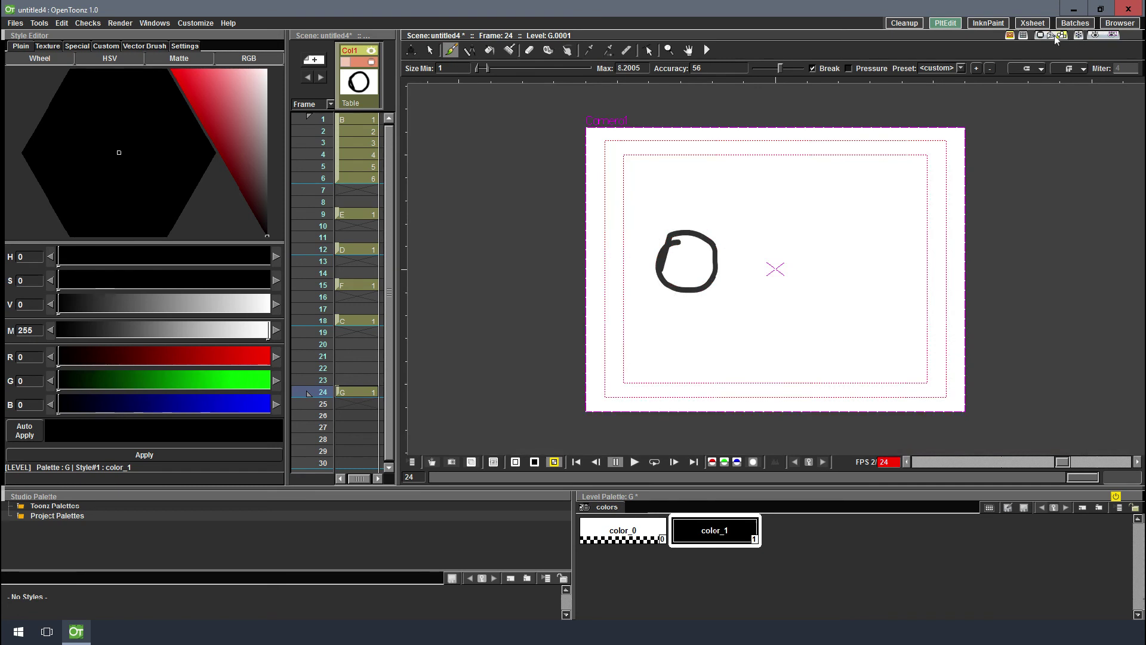
Try the Freeze and Preview toggles on and off, then turn the field guide grid back on
{"action": "left_click", "coordinate": [1078, 35]}
{"action": "left_click", "coordinate": [1078, 35]}
{"action": "left_click", "coordinate": [1077, 35]}
{"action": "left_click", "coordinate": [1078, 35]}
{"action": "left_click", "coordinate": [1095, 36]}
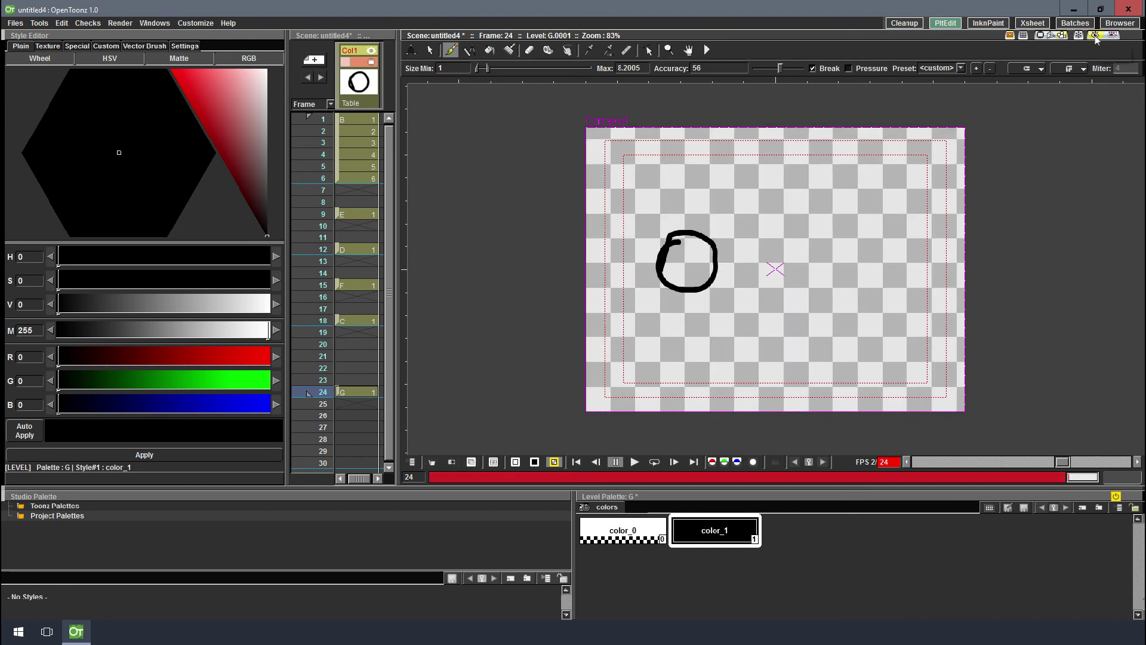
{"action": "left_click", "coordinate": [1112, 35]}
{"action": "left_click", "coordinate": [1112, 35]}
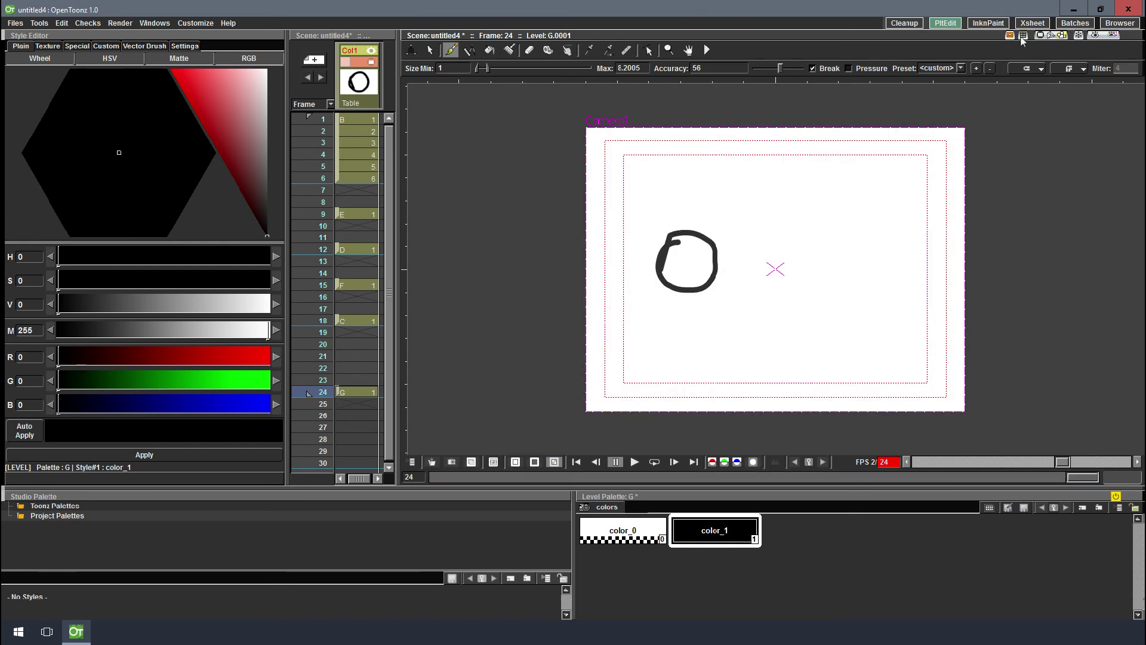
{"action": "left_click", "coordinate": [1022, 37]}
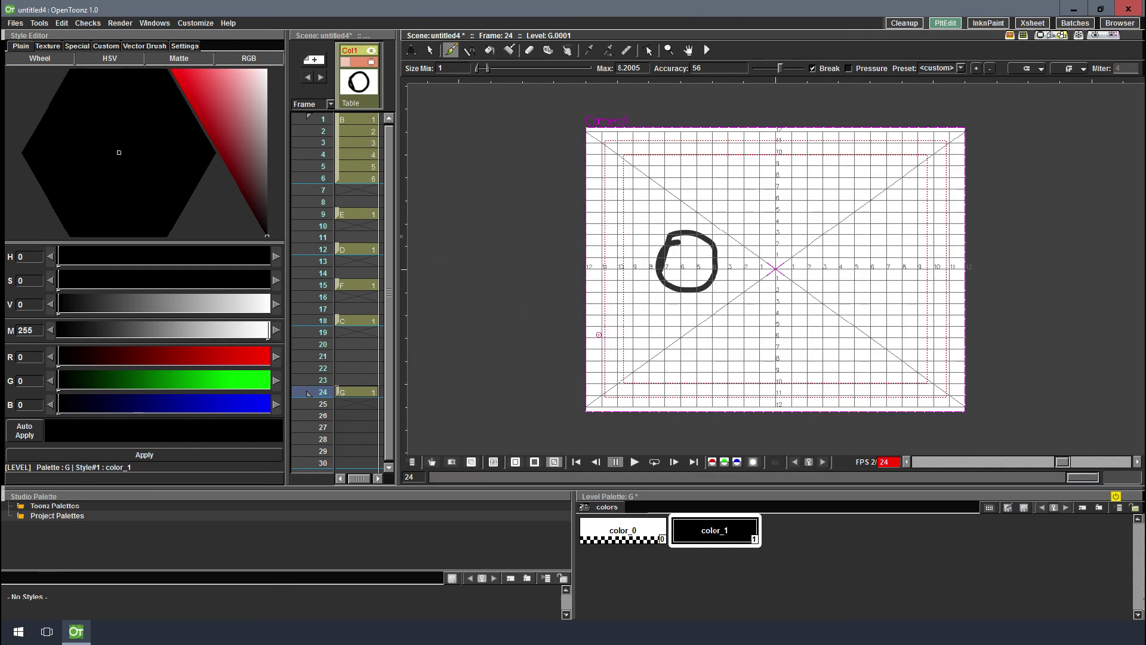
Draw the ball on frames 7 and 8 over the onion skins
{"action": "left_click", "coordinate": [364, 191]}
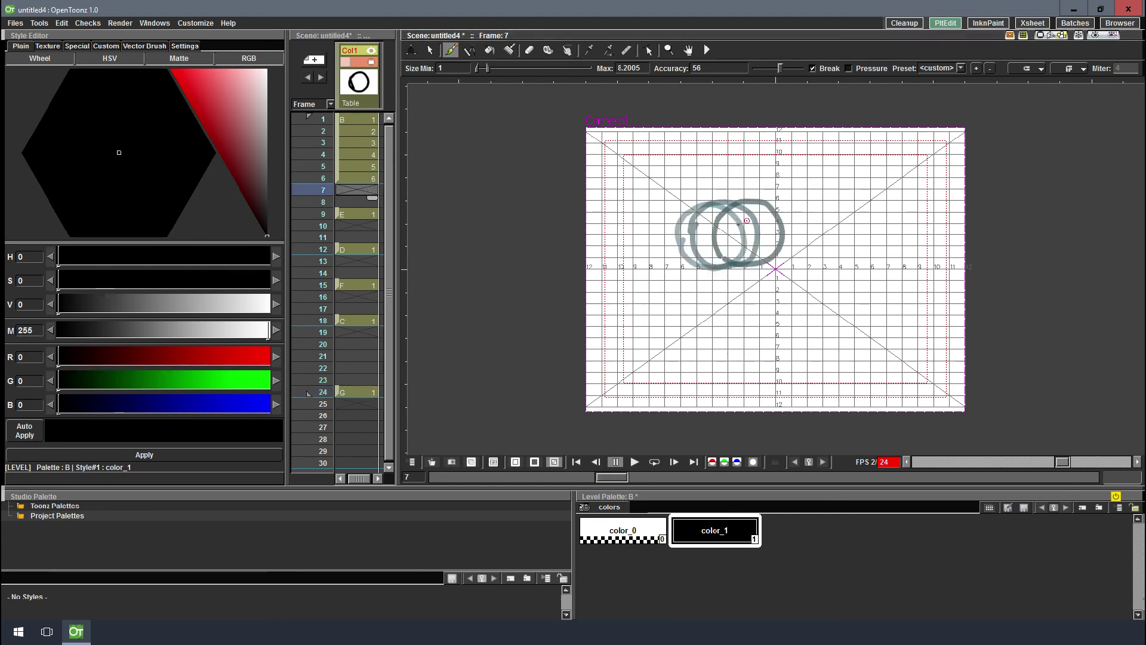
{"action": "mouse_move", "coordinate": [735, 236]}
{"action": "left_mouse_down"}
{"action": "mouse_move", "coordinate": [754, 202]}
{"action": "mouse_move", "coordinate": [782, 205]}
{"action": "mouse_move", "coordinate": [794, 227]}
{"action": "mouse_move", "coordinate": [780, 256]}
{"action": "mouse_move", "coordinate": [744, 255]}
{"action": "mouse_move", "coordinate": [735, 232]}
{"action": "left_mouse_up"}
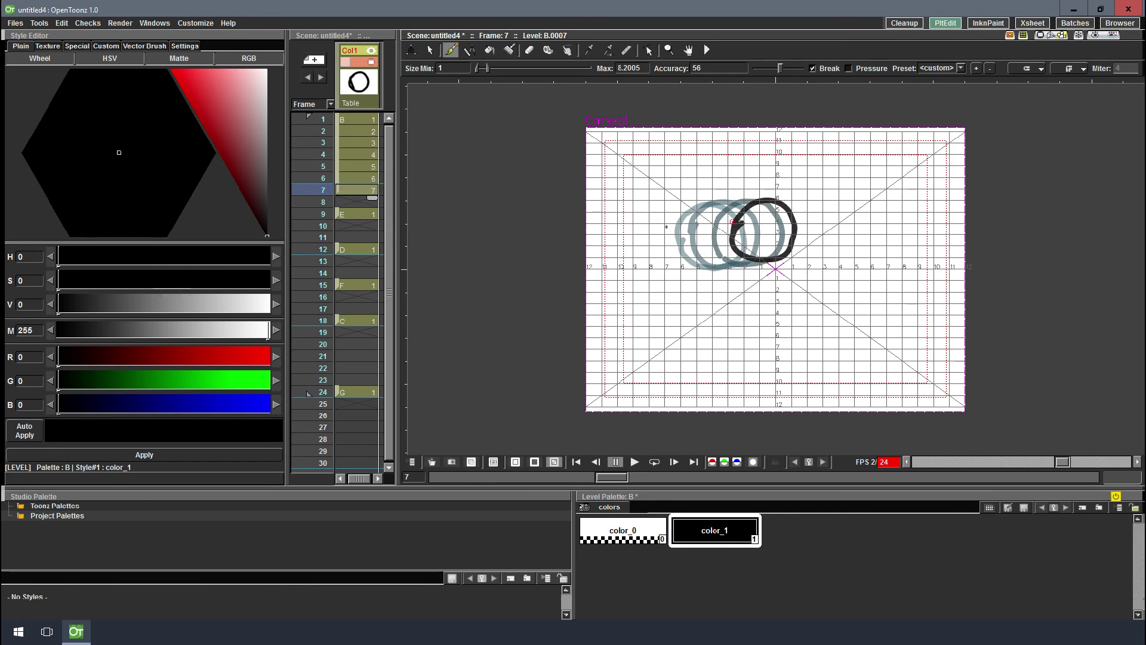
{"action": "left_click", "coordinate": [363, 200]}
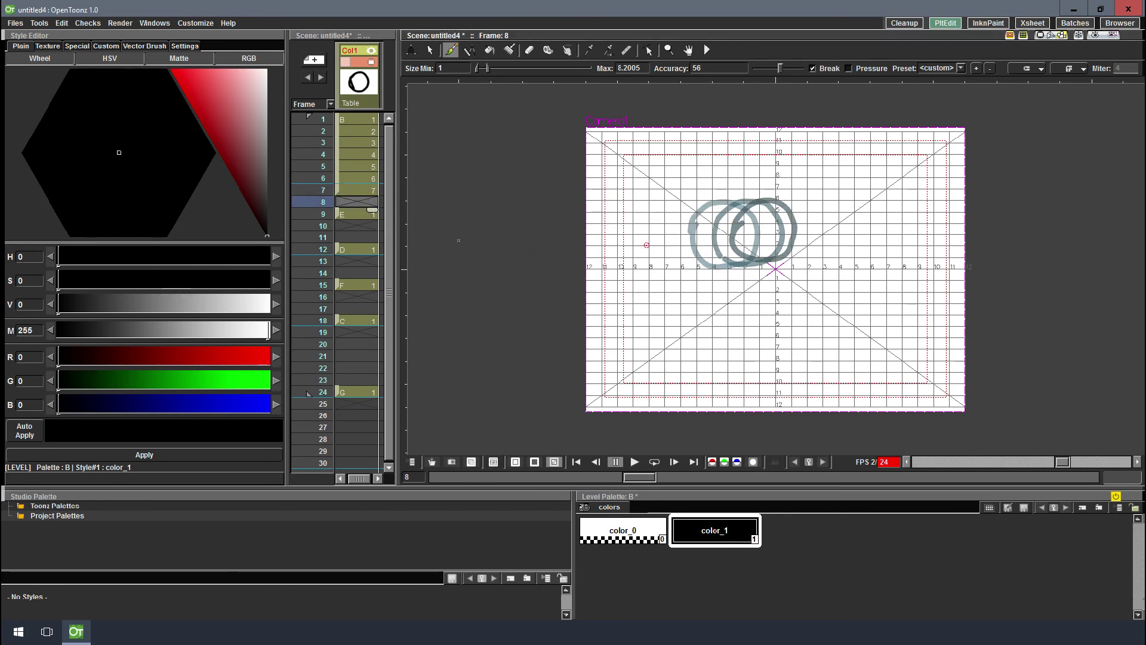
{"action": "left_click", "coordinate": [358, 212]}
{"action": "left_click", "coordinate": [360, 201]}
{"action": "mouse_move", "coordinate": [783, 214]}
{"action": "left_mouse_down"}
{"action": "mouse_move", "coordinate": [713, 218]}
{"action": "mouse_move", "coordinate": [696, 233]}
{"action": "mouse_move", "coordinate": [704, 252]}
{"action": "mouse_move", "coordinate": [735, 256]}
{"action": "mouse_move", "coordinate": [784, 212]}
{"action": "left_mouse_up"}
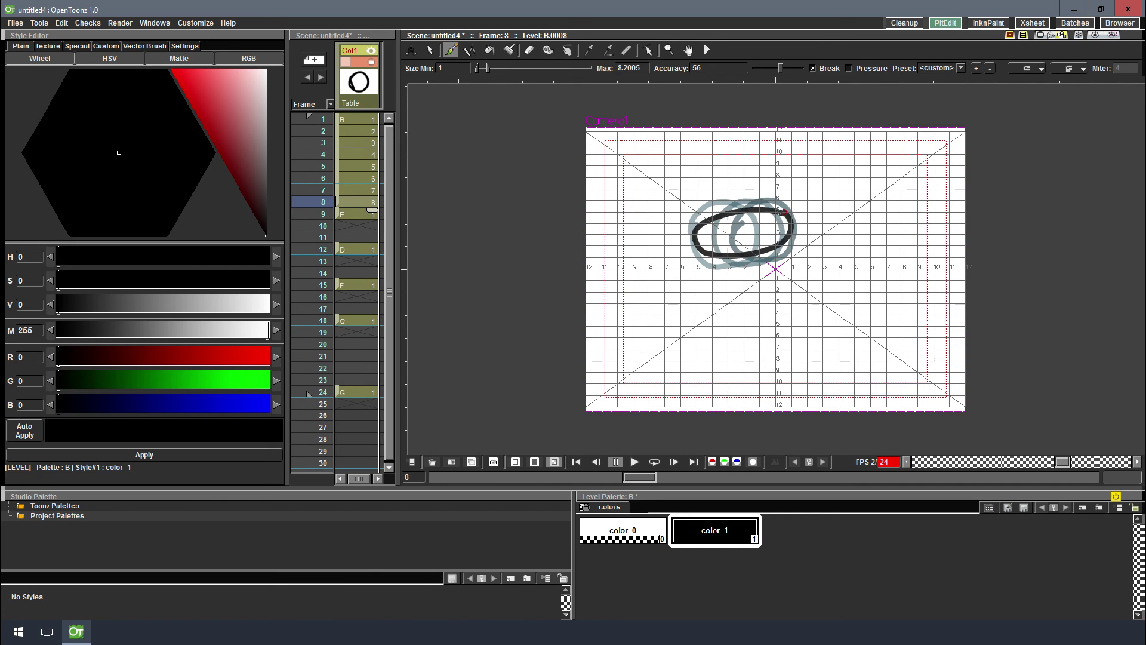
Draw the ball loops on frames 10 and 11
{"action": "left_click", "coordinate": [367, 225]}
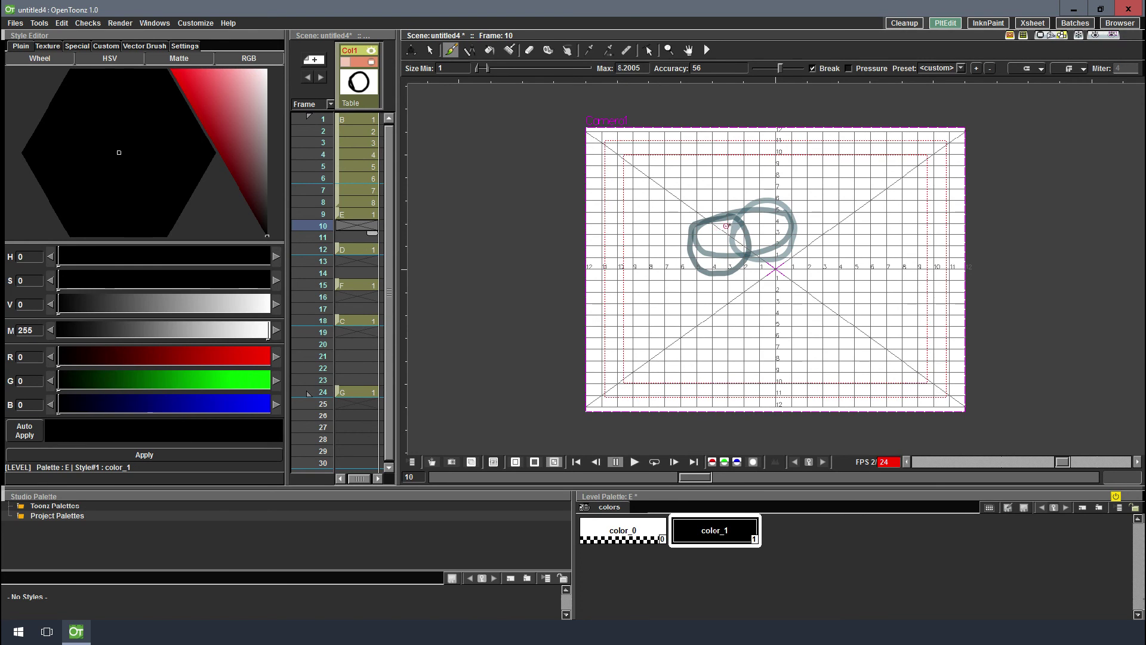
{"action": "mouse_move", "coordinate": [731, 225]}
{"action": "left_mouse_down"}
{"action": "mouse_move", "coordinate": [680, 215]}
{"action": "mouse_move", "coordinate": [680, 244]}
{"action": "mouse_move", "coordinate": [710, 279]}
{"action": "mouse_move", "coordinate": [732, 276]}
{"action": "mouse_move", "coordinate": [729, 227]}
{"action": "left_mouse_up"}
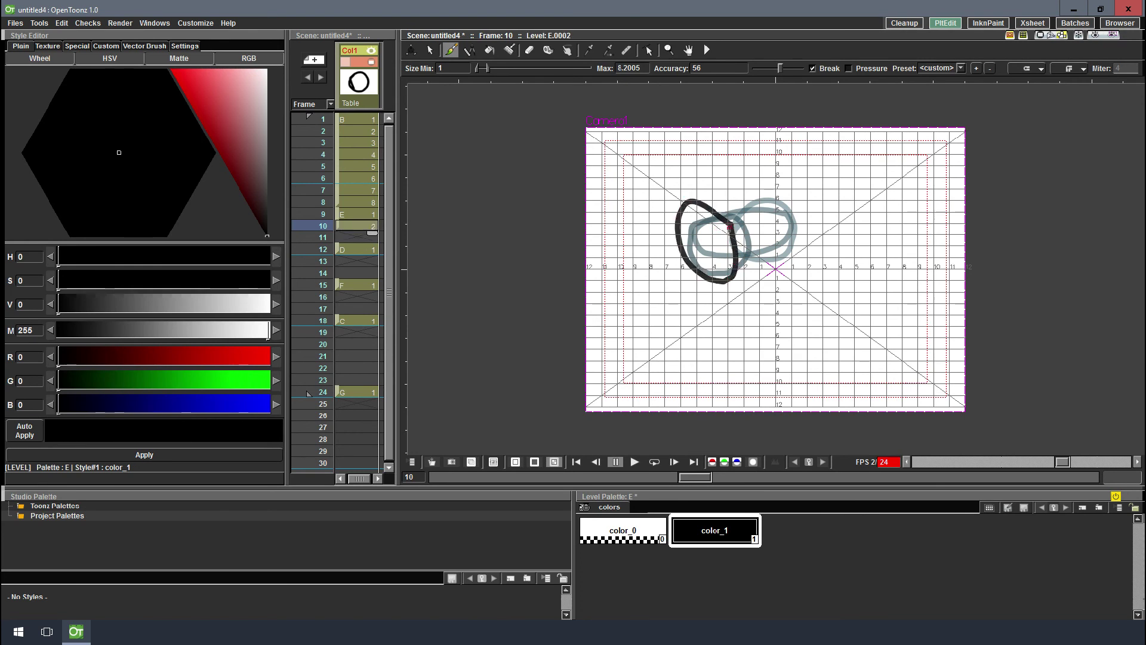
{"action": "left_click", "coordinate": [360, 237]}
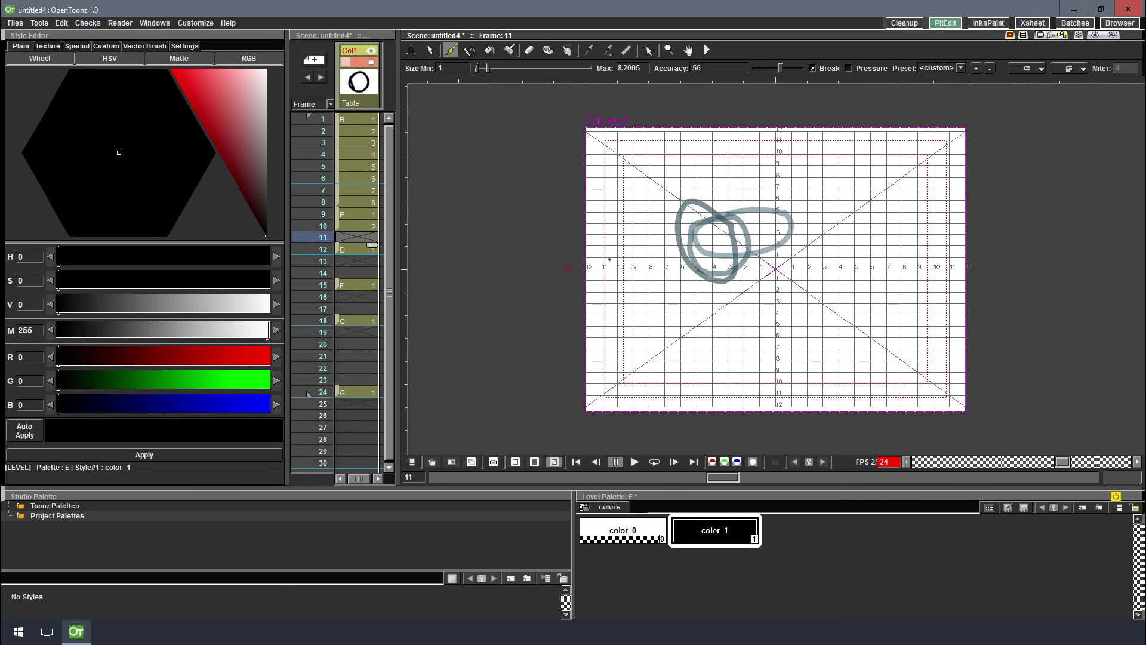
{"action": "left_click", "coordinate": [361, 250]}
{"action": "left_click", "coordinate": [361, 237]}
{"action": "mouse_move", "coordinate": [766, 223]}
{"action": "left_mouse_down"}
{"action": "mouse_move", "coordinate": [706, 210]}
{"action": "mouse_move", "coordinate": [691, 233]}
{"action": "mouse_move", "coordinate": [701, 255]}
{"action": "mouse_move", "coordinate": [749, 278]}
{"action": "mouse_move", "coordinate": [776, 255]}
{"action": "mouse_move", "coordinate": [767, 227]}
{"action": "left_mouse_up"}
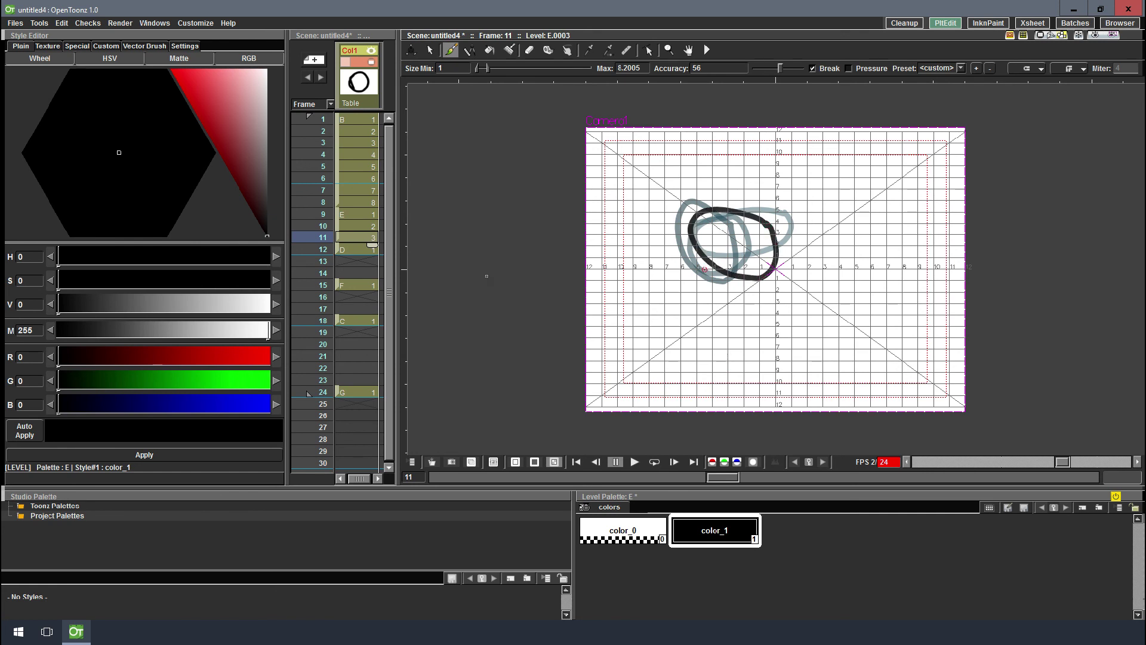
Draw the ball loop on the empty frame 14 as new level H
{"action": "left_click", "coordinate": [365, 254]}
{"action": "left_click", "coordinate": [364, 263]}
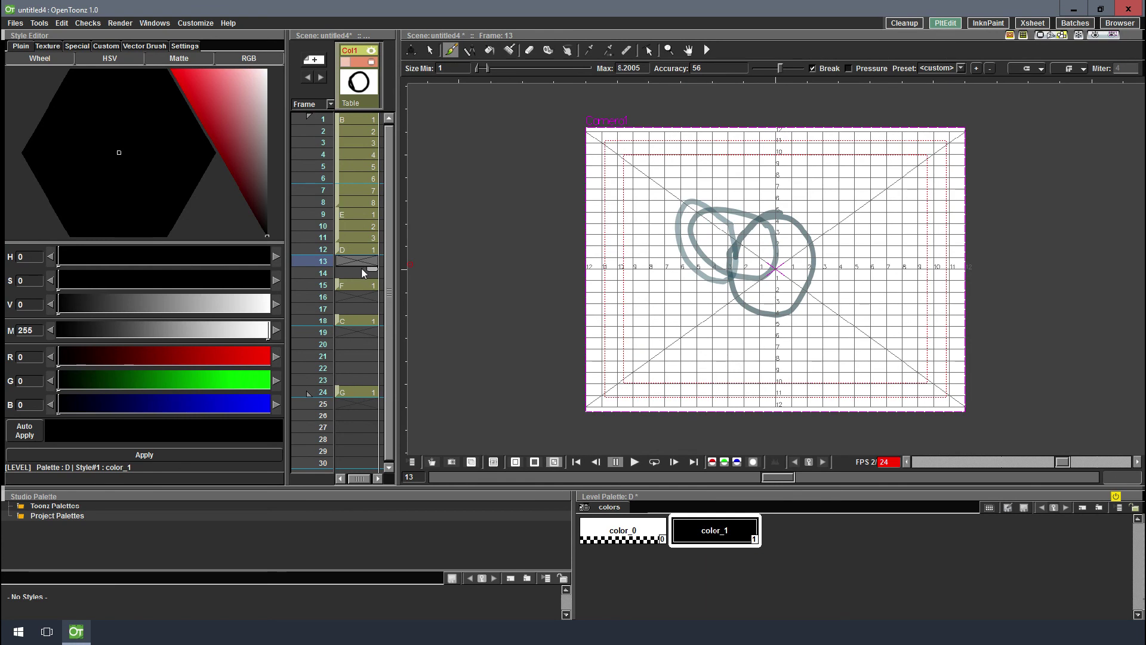
{"action": "key", "text": "Down"}
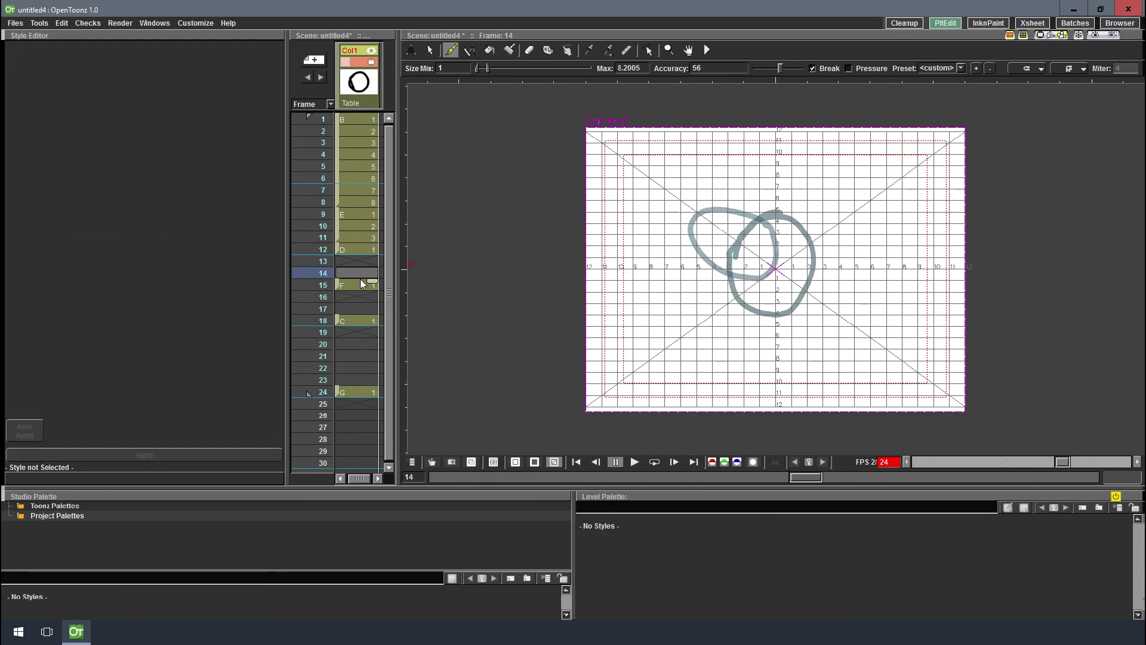
{"action": "left_click", "coordinate": [359, 284]}
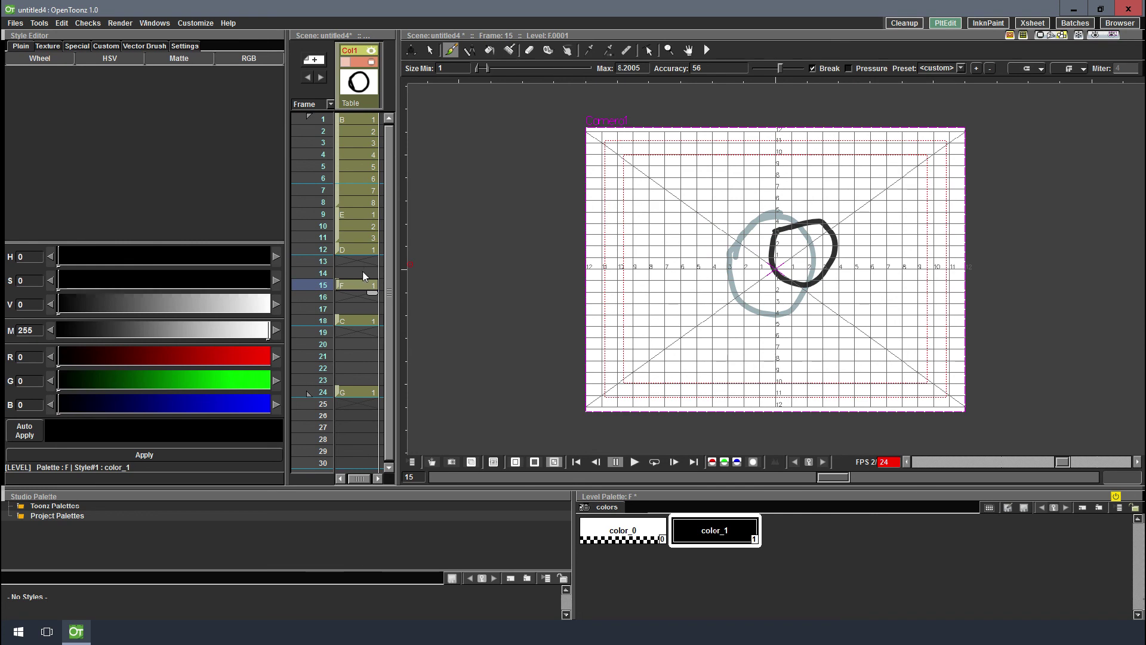
{"action": "key", "text": "comma"}
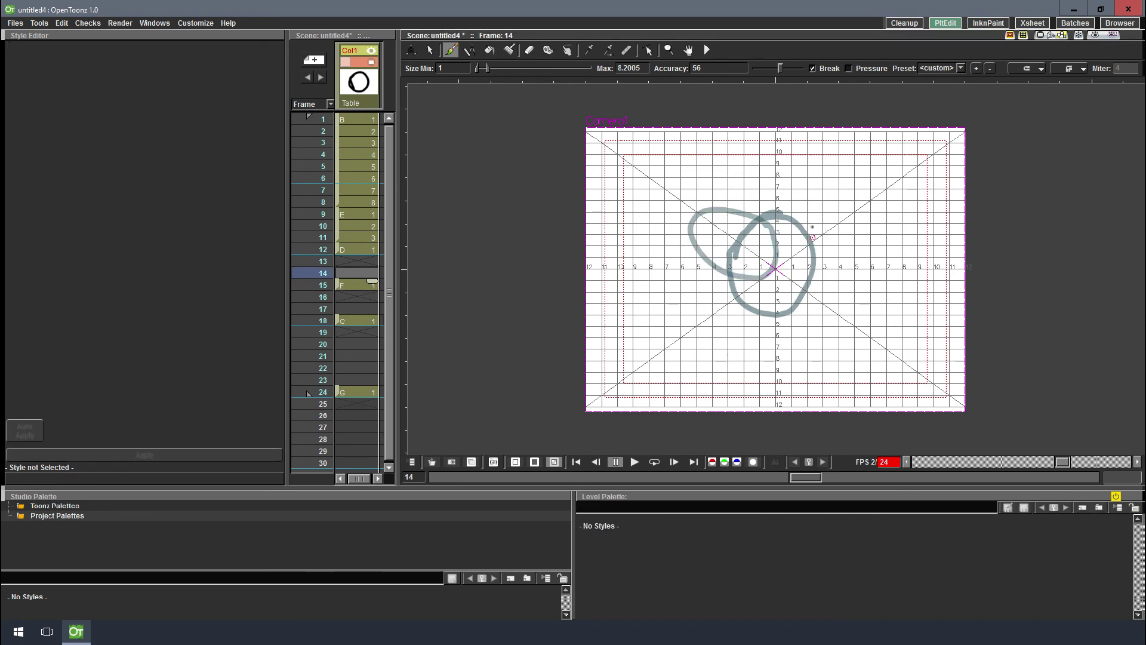
{"action": "mouse_move", "coordinate": [811, 237]}
{"action": "left_mouse_down"}
{"action": "mouse_move", "coordinate": [768, 226]}
{"action": "mouse_move", "coordinate": [752, 241]}
{"action": "mouse_move", "coordinate": [770, 289]}
{"action": "mouse_move", "coordinate": [804, 259]}
{"action": "mouse_move", "coordinate": [809, 234]}
{"action": "left_mouse_up"}
Brush the ball onto frames 13, 17 and 16, then play the animation in a loop
{"action": "left_click", "coordinate": [367, 261]}
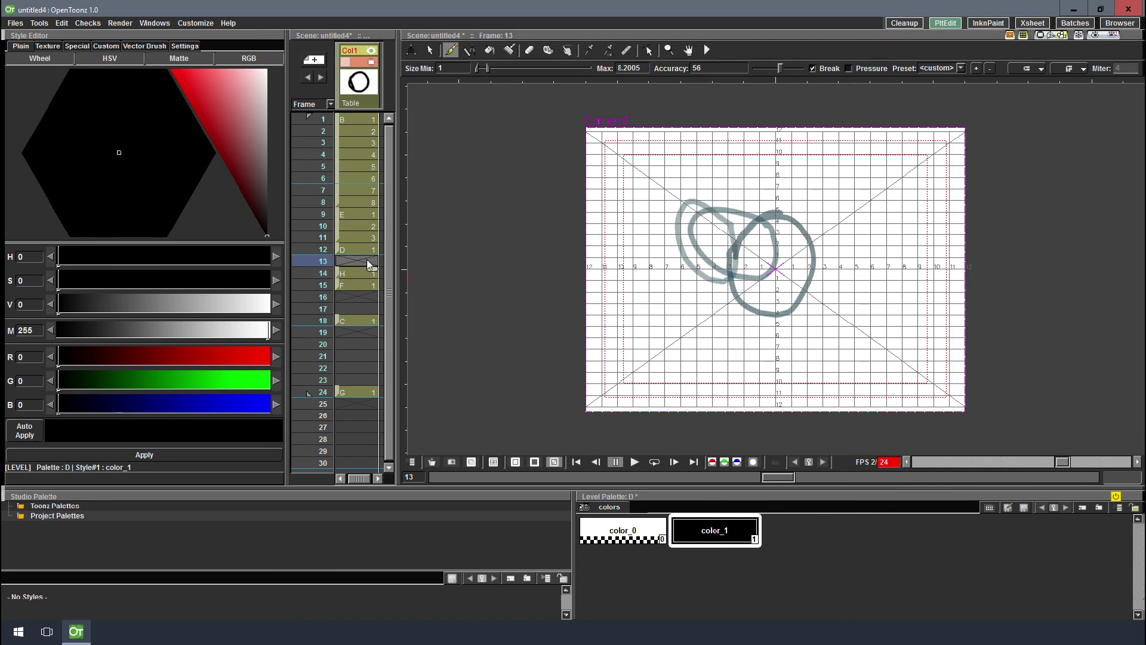
{"action": "mouse_move", "coordinate": [771, 233]}
{"action": "left_mouse_down"}
{"action": "mouse_move", "coordinate": [749, 214]}
{"action": "mouse_move", "coordinate": [721, 218]}
{"action": "mouse_move", "coordinate": [703, 243]}
{"action": "mouse_move", "coordinate": [716, 276]}
{"action": "mouse_move", "coordinate": [753, 273]}
{"action": "mouse_move", "coordinate": [772, 230]}
{"action": "left_mouse_up"}
{"action": "left_click", "coordinate": [362, 320]}
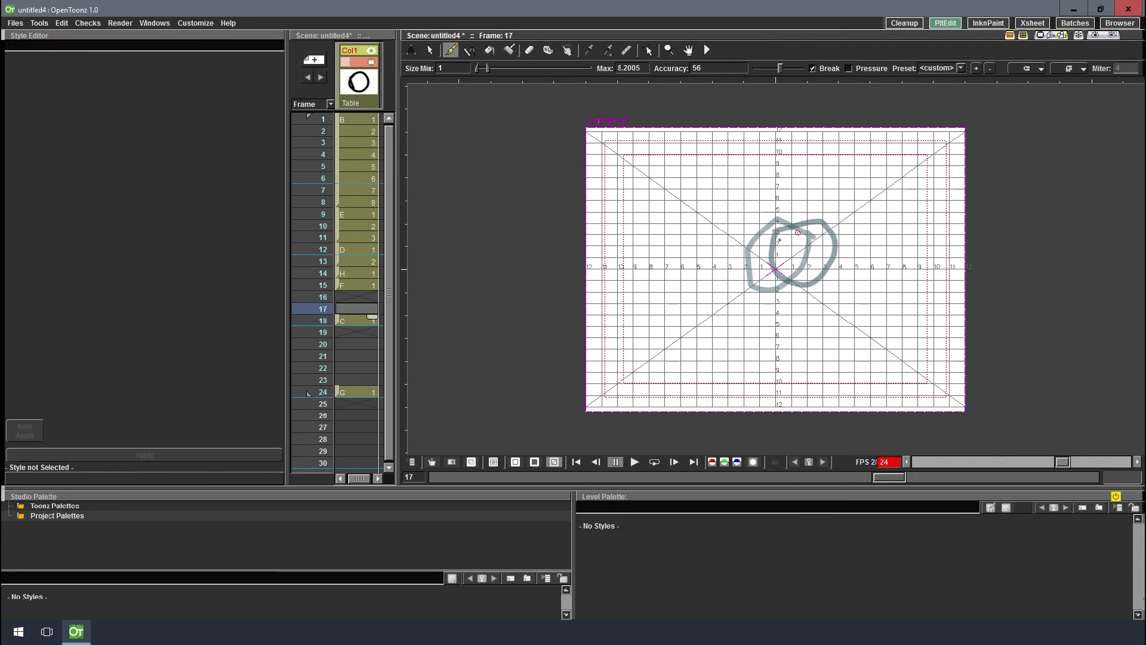
{"action": "mouse_move", "coordinate": [798, 235]}
{"action": "left_mouse_down"}
{"action": "mouse_move", "coordinate": [740, 243]}
{"action": "mouse_move", "coordinate": [742, 256]}
{"action": "mouse_move", "coordinate": [800, 245]}
{"action": "mouse_move", "coordinate": [797, 233]}
{"action": "left_mouse_up"}
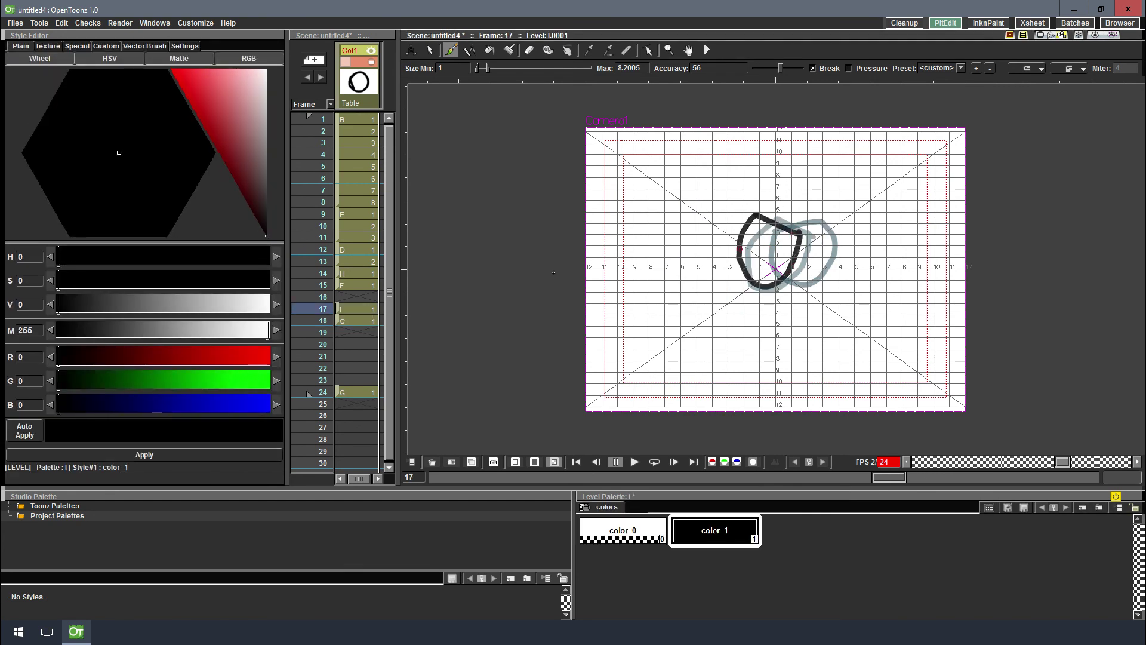
{"action": "left_click", "coordinate": [369, 296]}
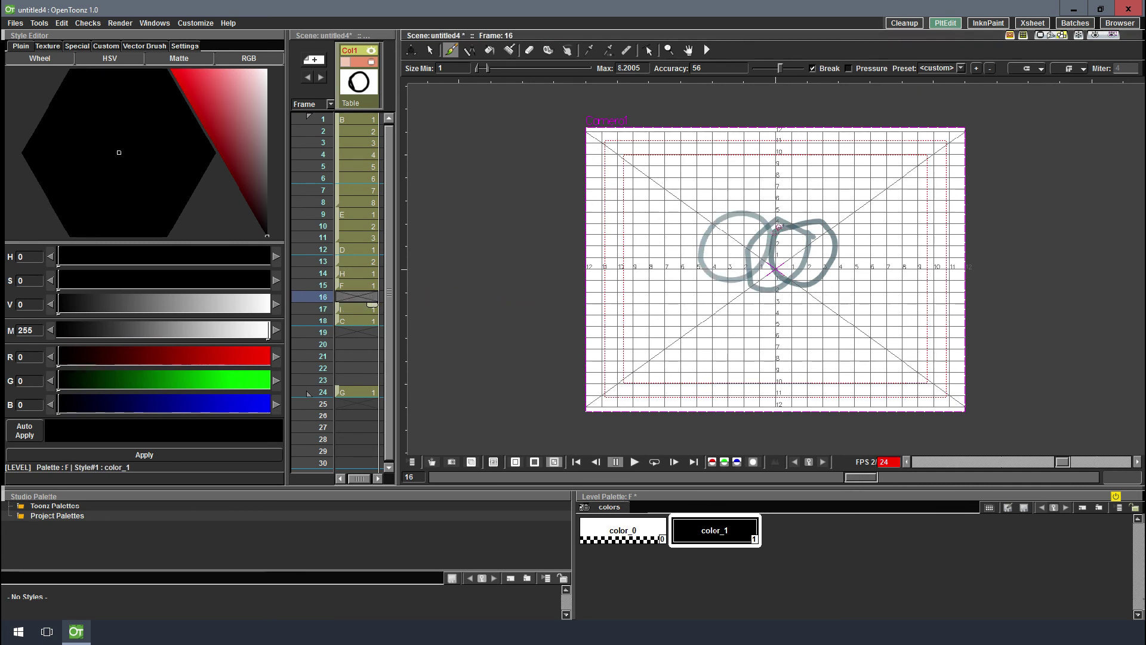
{"action": "mouse_move", "coordinate": [789, 216]}
{"action": "left_mouse_down"}
{"action": "mouse_move", "coordinate": [763, 251]}
{"action": "mouse_move", "coordinate": [771, 271]}
{"action": "mouse_move", "coordinate": [792, 275]}
{"action": "mouse_move", "coordinate": [810, 251]}
{"action": "mouse_move", "coordinate": [794, 221]}
{"action": "left_mouse_up"}
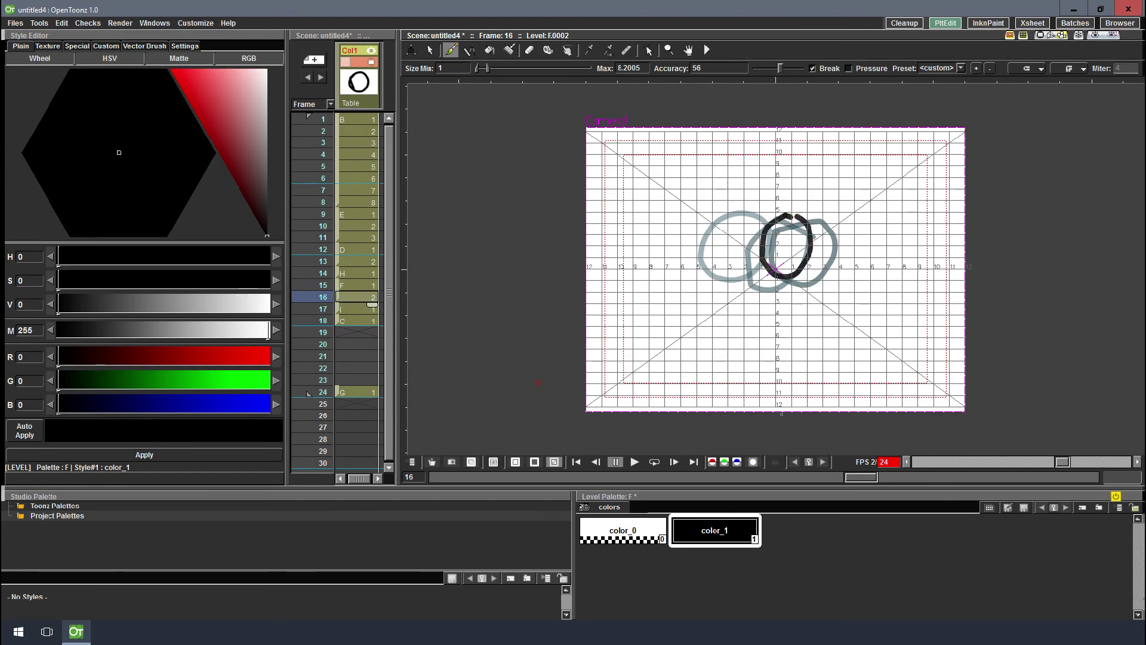
{"action": "left_click", "coordinate": [652, 463]}
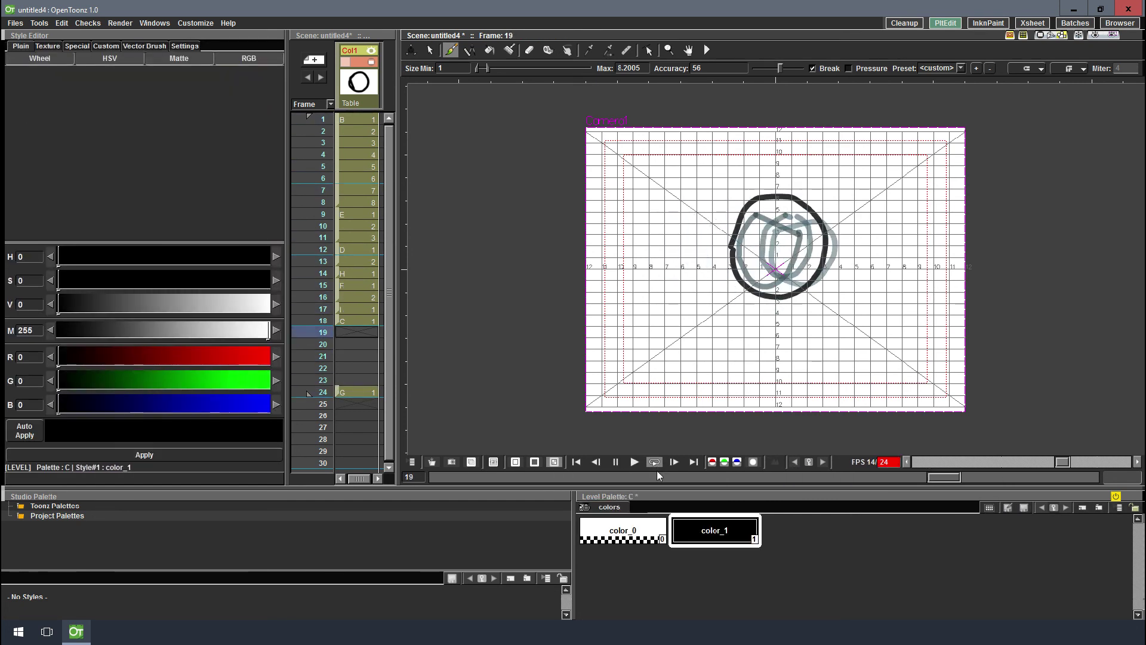
Pause playback, rewind to the first frame, then select the empty frame 19
{"action": "left_click", "coordinate": [615, 462]}
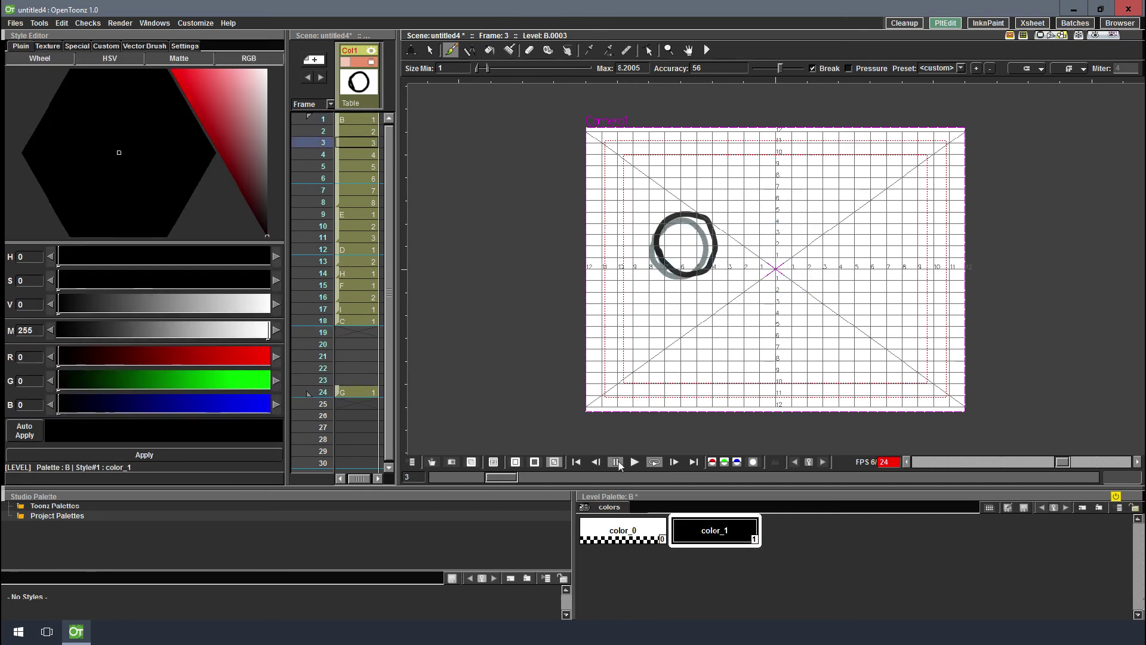
{"action": "left_click", "coordinate": [577, 462]}
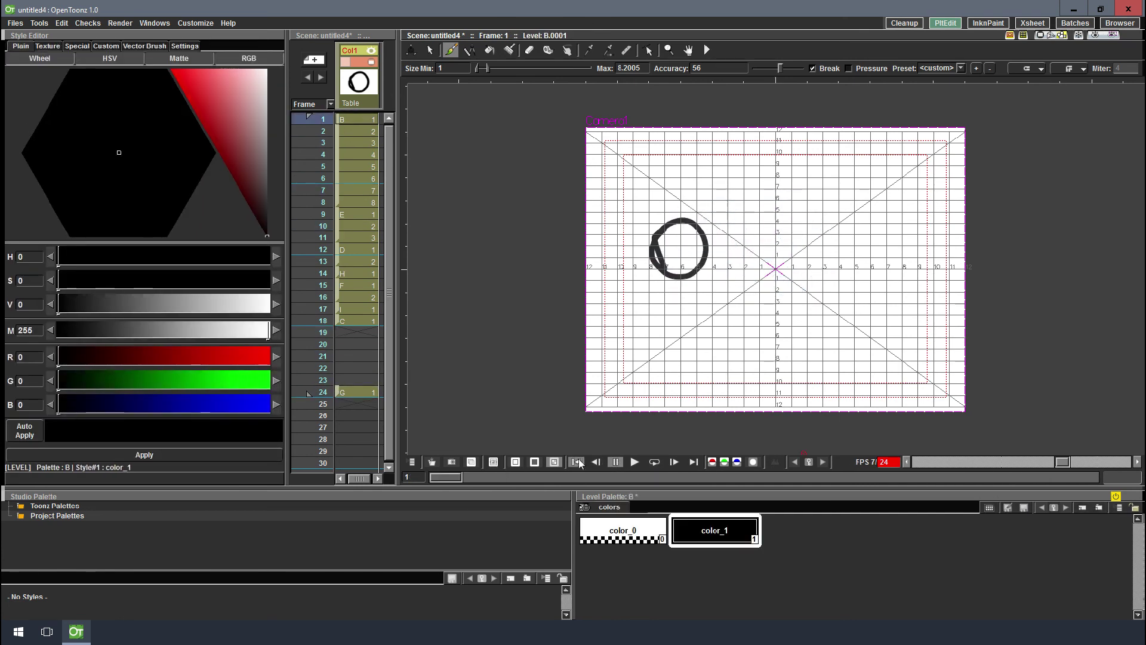
{"action": "left_click", "coordinate": [365, 332]}
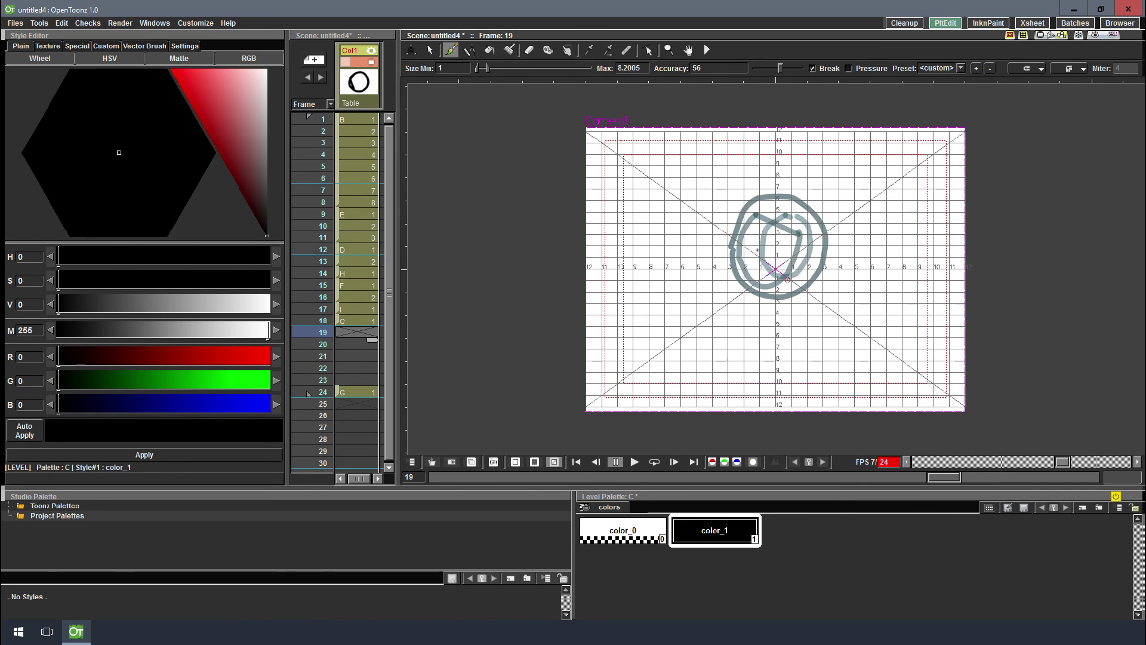
Draw the stretching ball on frames 19, 20 and 21
{"action": "mouse_move", "coordinate": [751, 252]}
{"action": "left_mouse_down"}
{"action": "mouse_move", "coordinate": [757, 282]}
{"action": "mouse_move", "coordinate": [800, 282]}
{"action": "mouse_move", "coordinate": [825, 256]}
{"action": "mouse_move", "coordinate": [833, 220]}
{"action": "mouse_move", "coordinate": [815, 195]}
{"action": "mouse_move", "coordinate": [789, 196]}
{"action": "mouse_move", "coordinate": [757, 244]}
{"action": "left_mouse_up"}
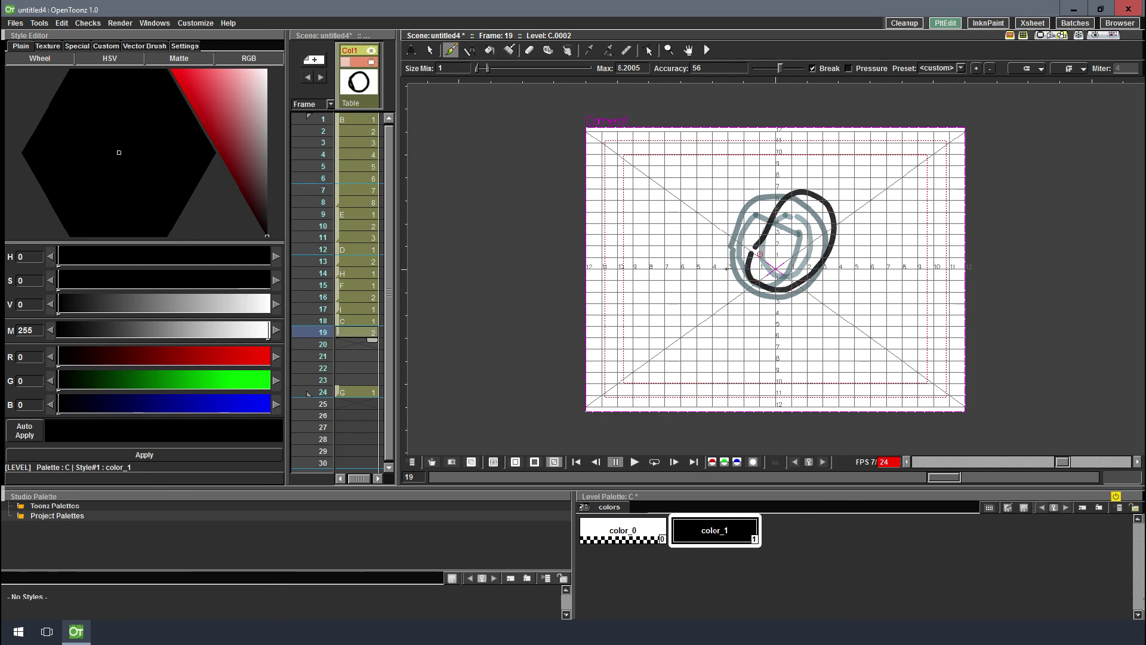
{"action": "left_click", "coordinate": [360, 344]}
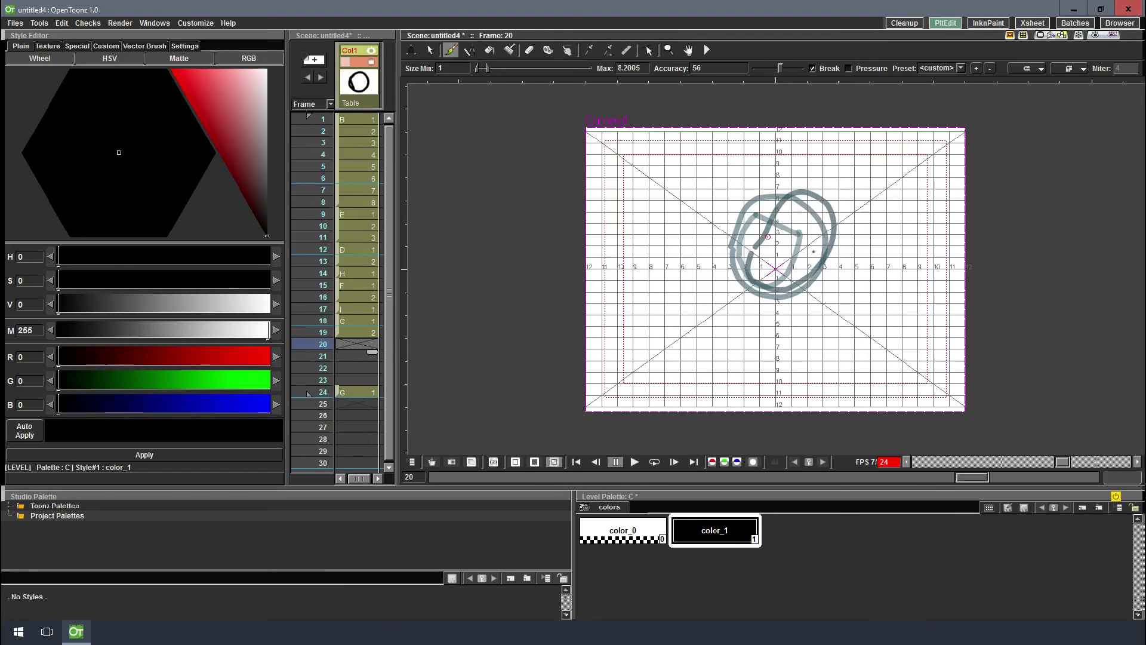
{"action": "mouse_move", "coordinate": [810, 263]}
{"action": "left_mouse_down"}
{"action": "mouse_move", "coordinate": [828, 218]}
{"action": "mouse_move", "coordinate": [821, 178]}
{"action": "mouse_move", "coordinate": [801, 162]}
{"action": "mouse_move", "coordinate": [782, 173]}
{"action": "mouse_move", "coordinate": [773, 203]}
{"action": "mouse_move", "coordinate": [772, 237]}
{"action": "mouse_move", "coordinate": [803, 263]}
{"action": "left_mouse_up"}
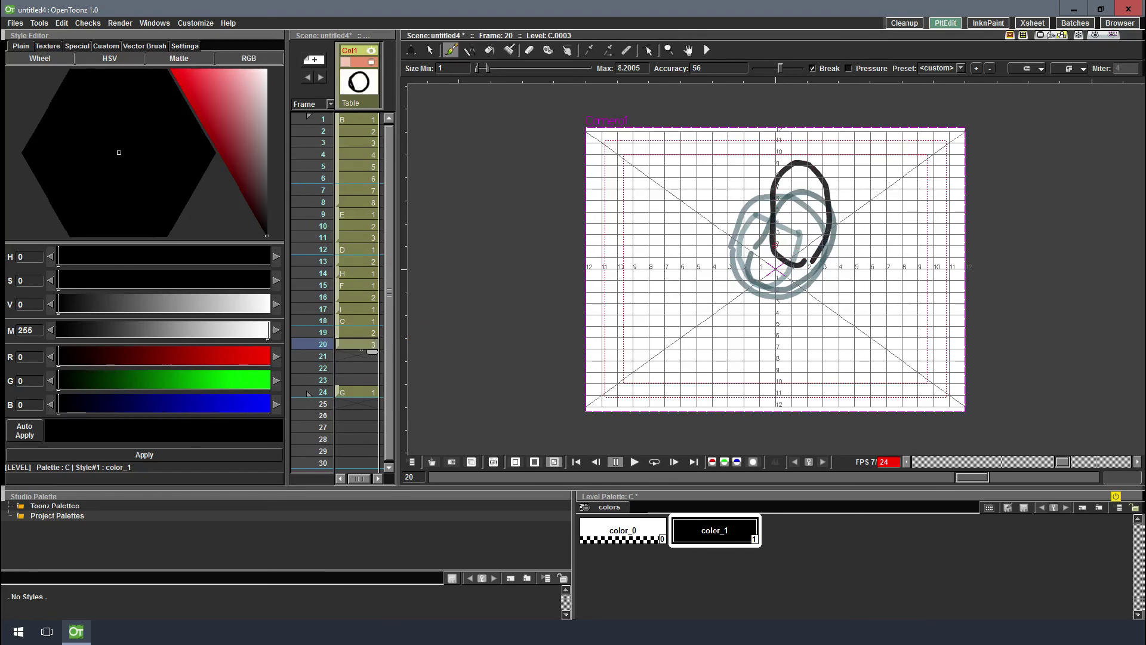
{"action": "left_click", "coordinate": [355, 355]}
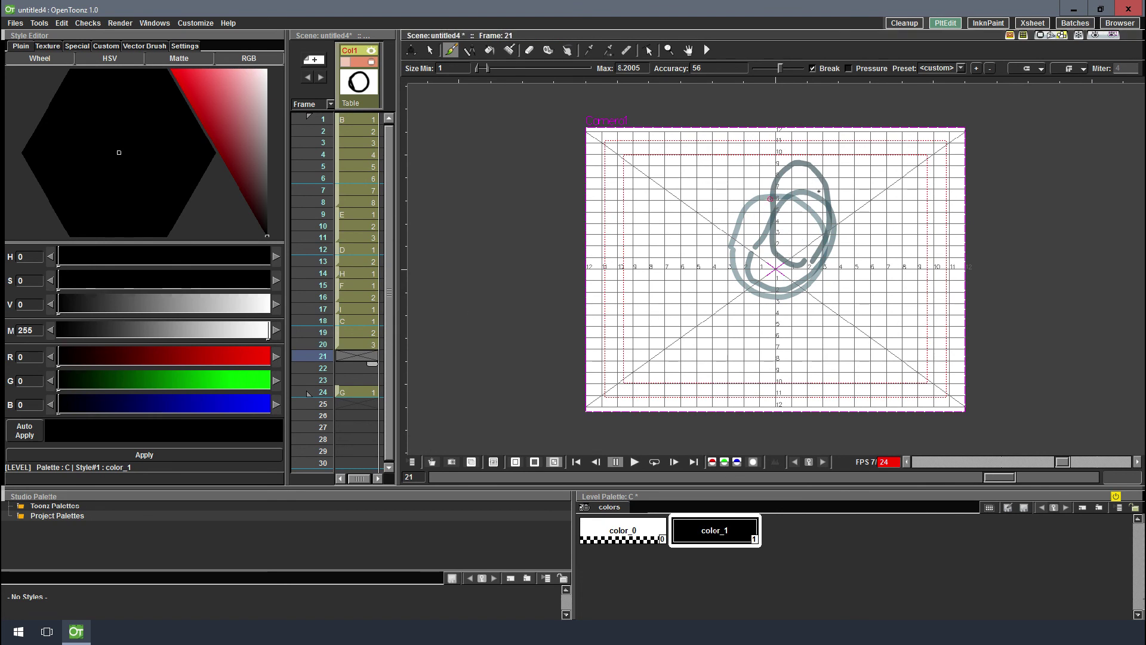
{"action": "mouse_move", "coordinate": [821, 192]}
{"action": "left_mouse_down"}
{"action": "mouse_move", "coordinate": [790, 157]}
{"action": "mouse_move", "coordinate": [744, 176]}
{"action": "mouse_move", "coordinate": [746, 197]}
{"action": "mouse_move", "coordinate": [779, 232]}
{"action": "mouse_move", "coordinate": [822, 209]}
{"action": "left_mouse_up"}
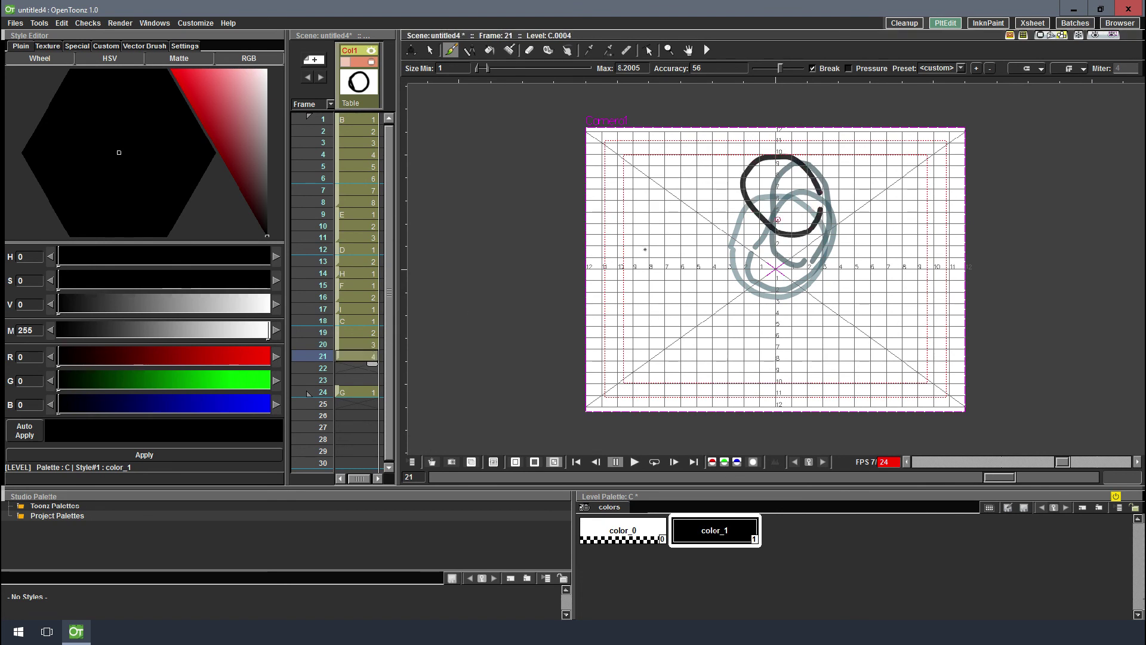
Draw the ball on frames 22 and 23, then hide the field guide grid
{"action": "left_click", "coordinate": [353, 367]}
{"action": "mouse_move", "coordinate": [792, 175]}
{"action": "left_mouse_down"}
{"action": "mouse_move", "coordinate": [750, 161]}
{"action": "mouse_move", "coordinate": [699, 178]}
{"action": "mouse_move", "coordinate": [675, 210]}
{"action": "mouse_move", "coordinate": [683, 232]}
{"action": "mouse_move", "coordinate": [791, 181]}
{"action": "left_mouse_up"}
{"action": "left_click", "coordinate": [354, 380]}
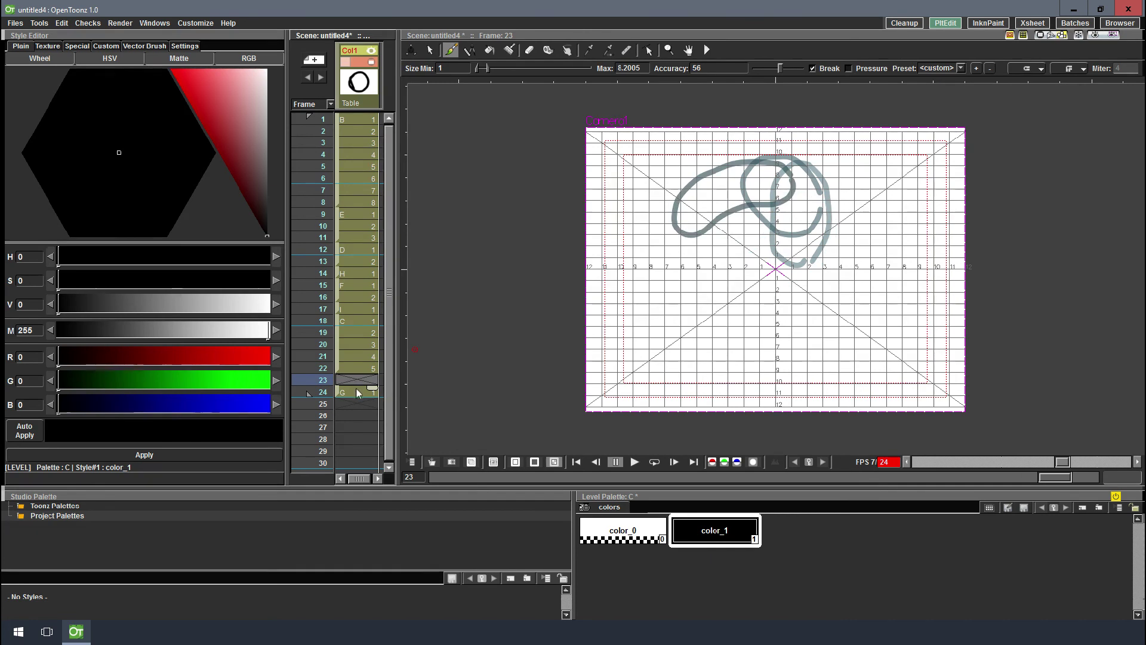
{"action": "left_click", "coordinate": [356, 389]}
{"action": "left_click", "coordinate": [361, 377]}
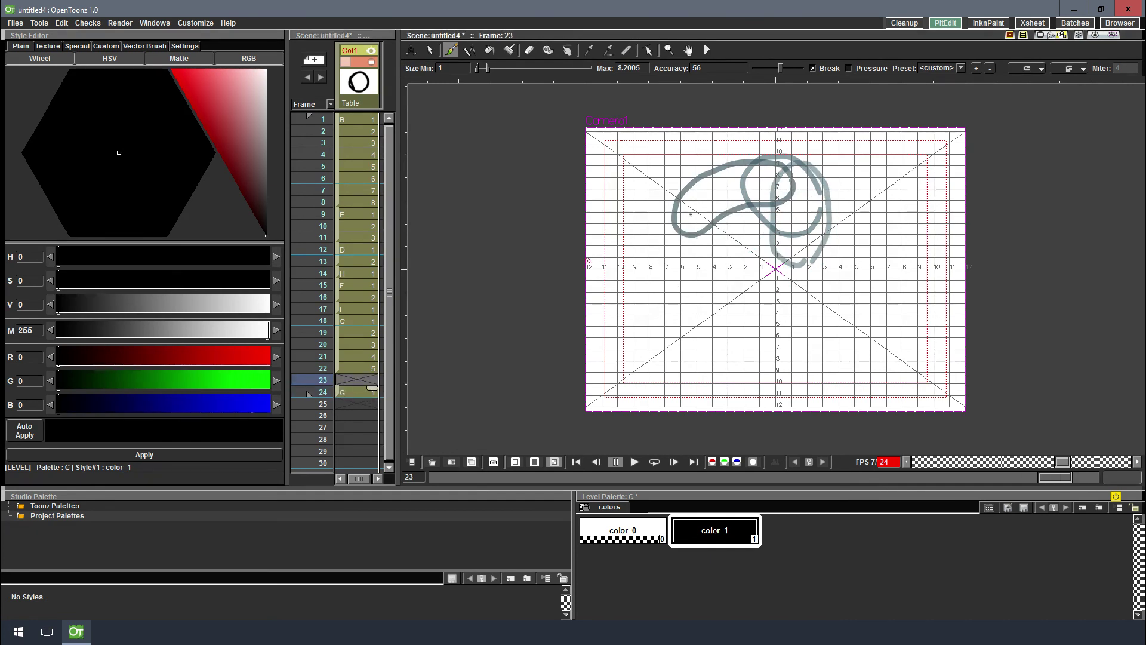
{"action": "mouse_move", "coordinate": [733, 210]}
{"action": "left_mouse_down"}
{"action": "mouse_move", "coordinate": [750, 185]}
{"action": "mouse_move", "coordinate": [721, 173]}
{"action": "mouse_move", "coordinate": [685, 192]}
{"action": "mouse_move", "coordinate": [660, 231]}
{"action": "mouse_move", "coordinate": [669, 265]}
{"action": "mouse_move", "coordinate": [697, 257]}
{"action": "mouse_move", "coordinate": [734, 209]}
{"action": "left_mouse_up"}
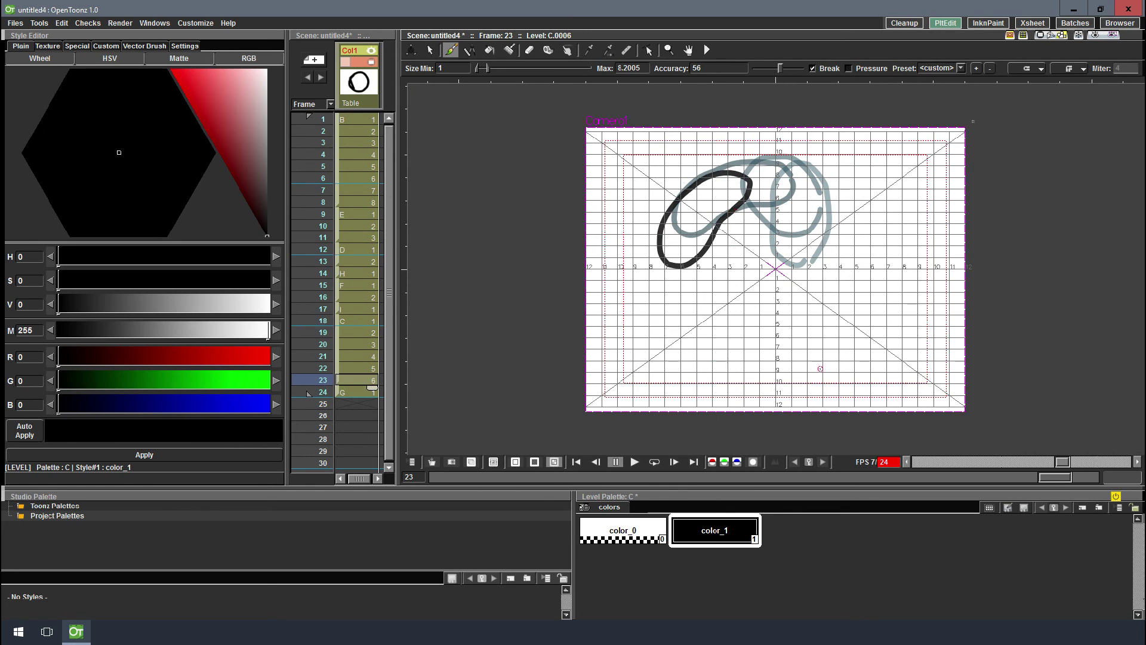
{"action": "left_click", "coordinate": [1023, 34]}
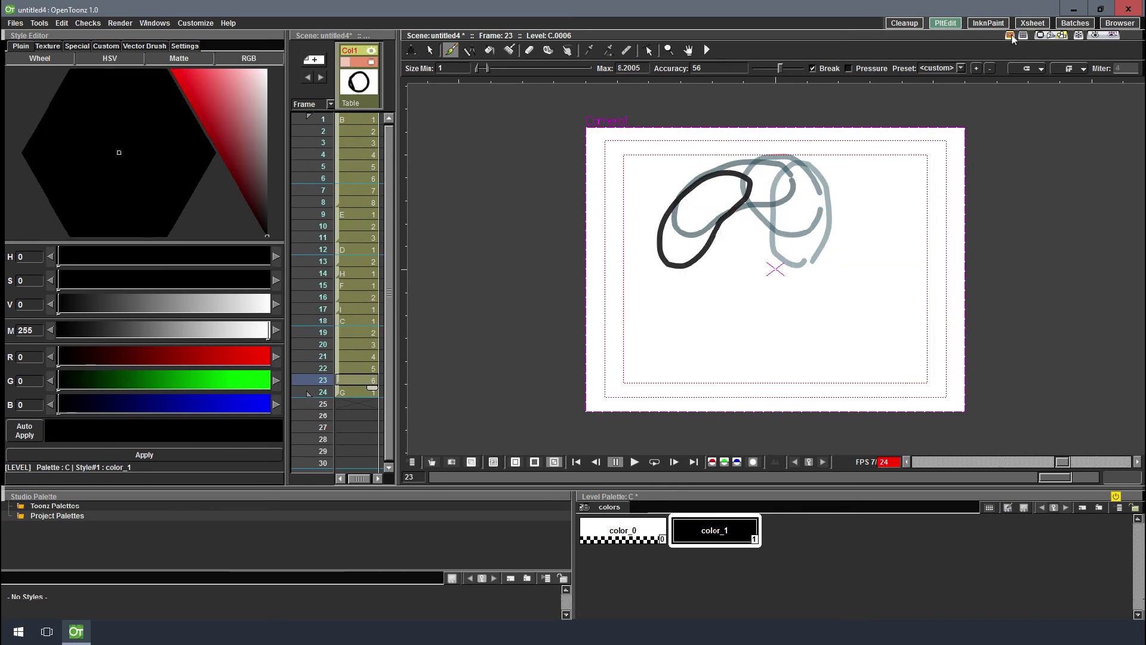
Deactivate Onion Skin, set the FPS slider to 5, and loop the ball playback
{"action": "right_click", "coordinate": [826, 297]}
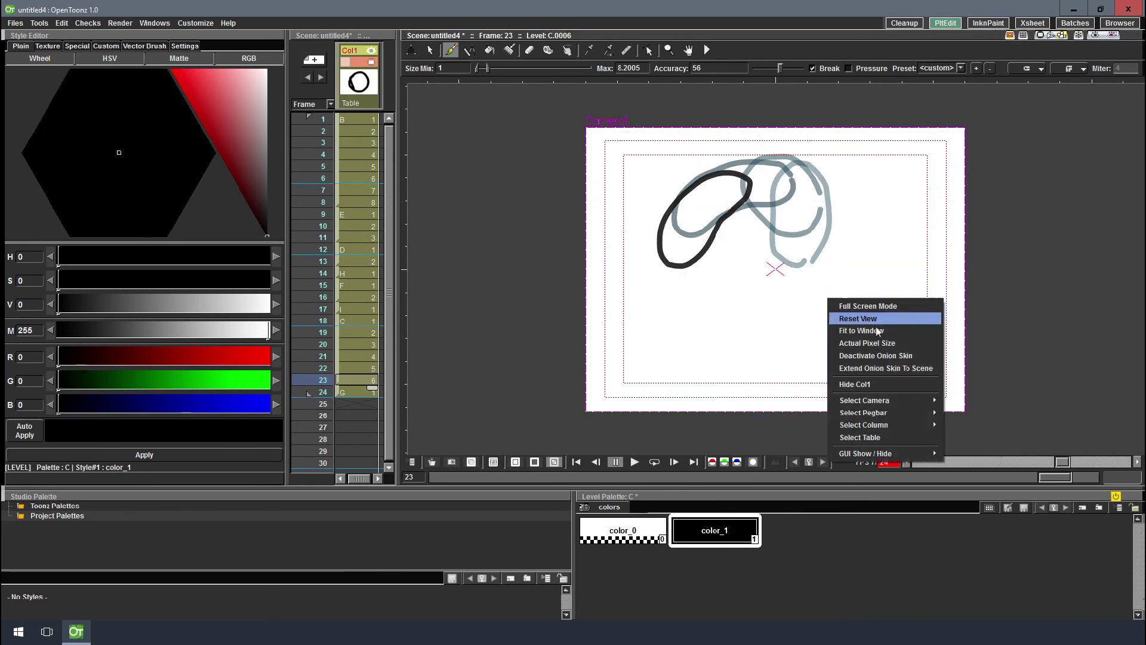
{"action": "left_click", "coordinate": [894, 356]}
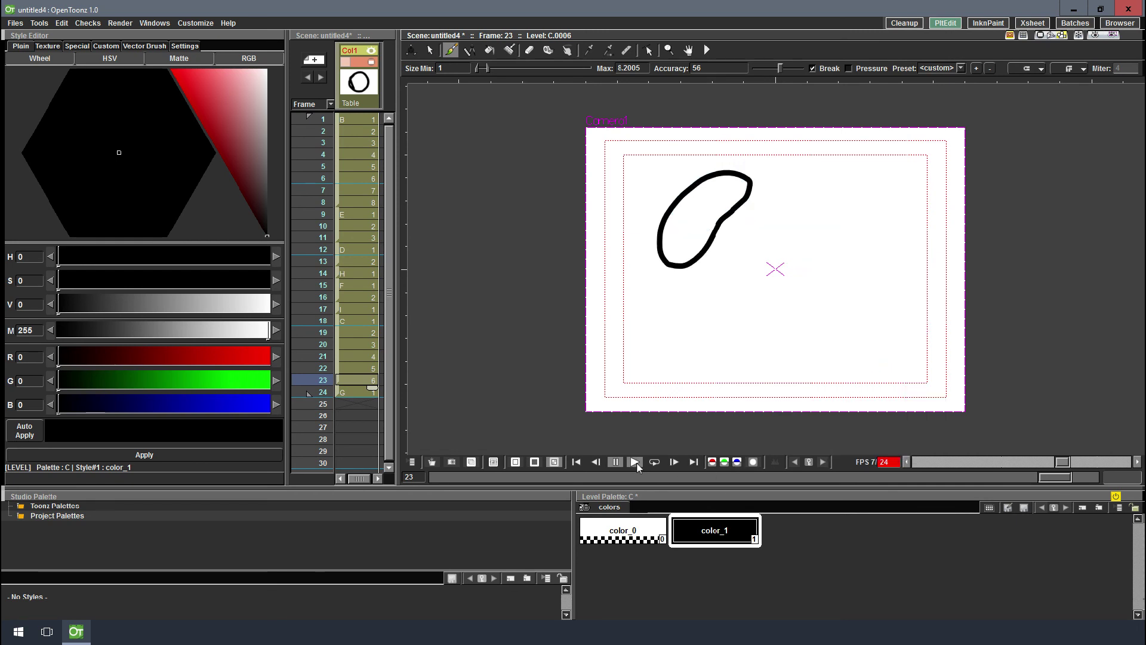
{"action": "left_click_drag", "start_coordinate": [1062, 461], "coordinate": [1032, 463]}
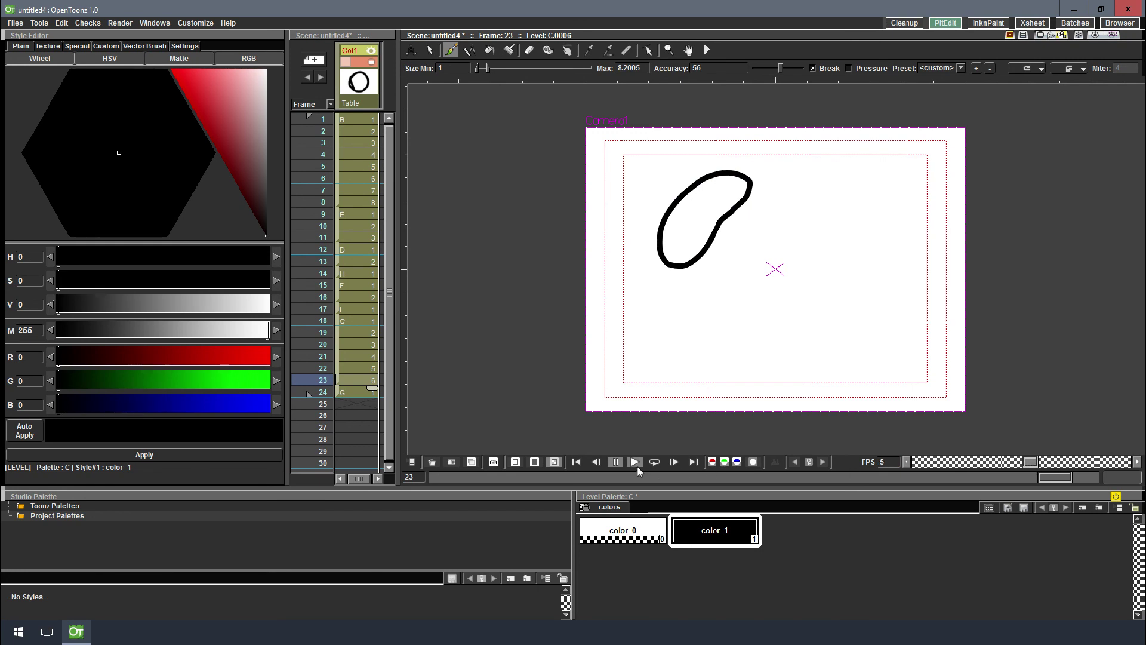
{"action": "left_click", "coordinate": [654, 462]}
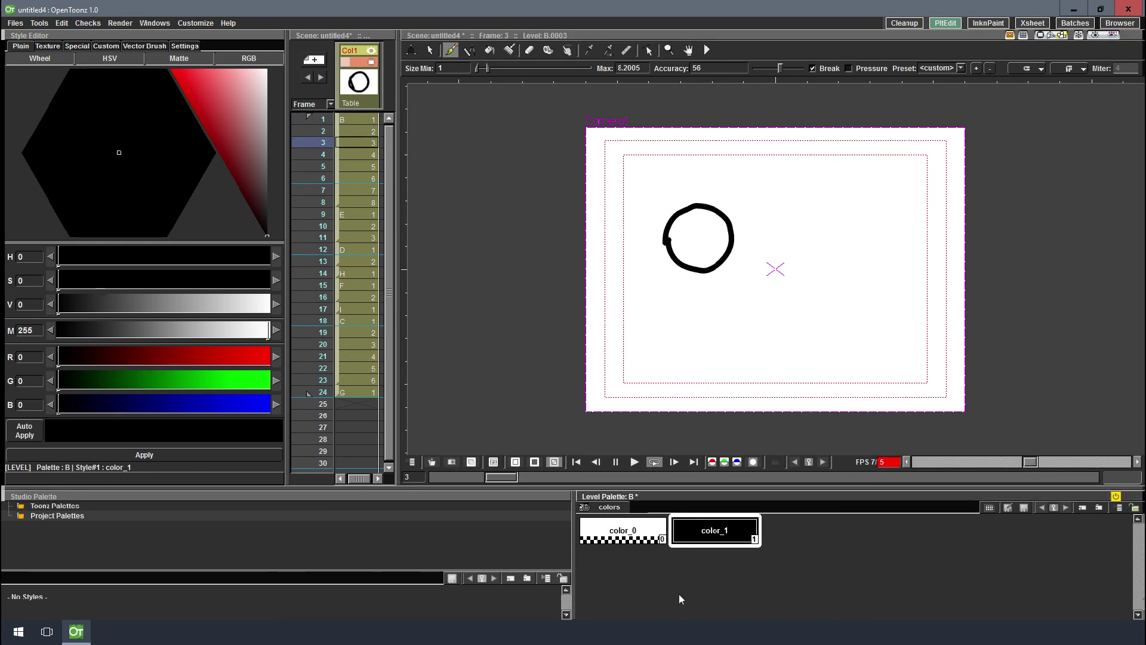